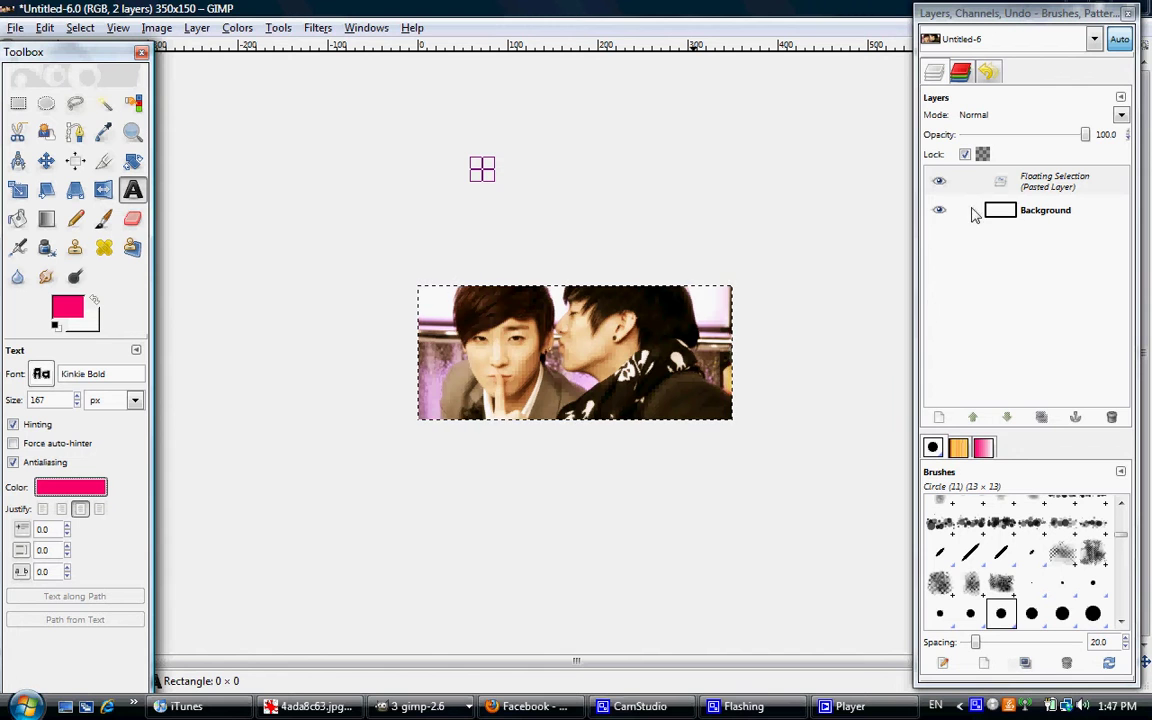
Turn the floating pasted selection into a new layer
right_click(1092, 183)
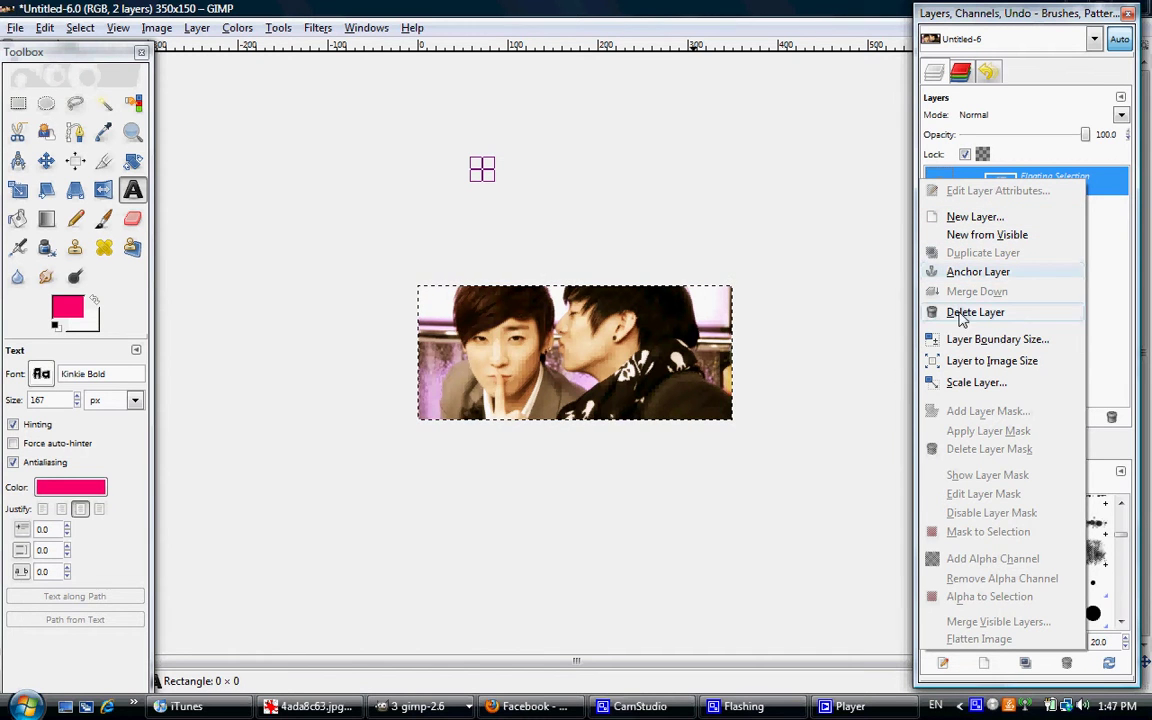
left_click(966, 216)
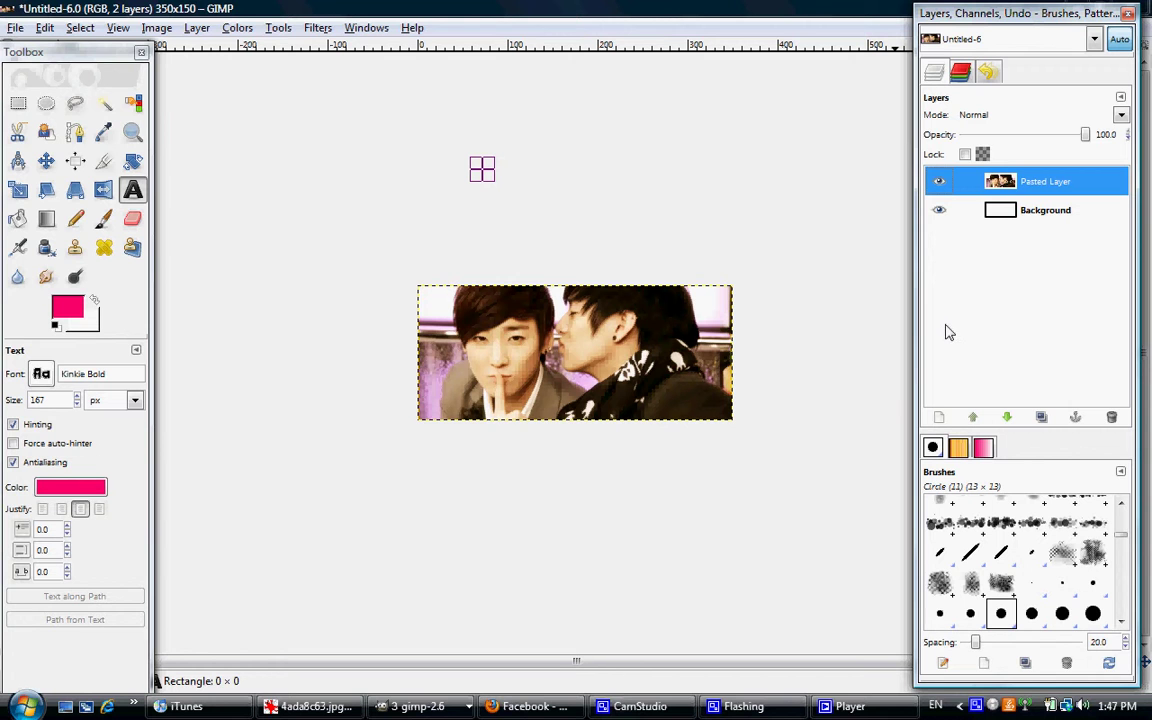
left_click(418, 706)
left_click(400, 630)
left_click(21, 35)
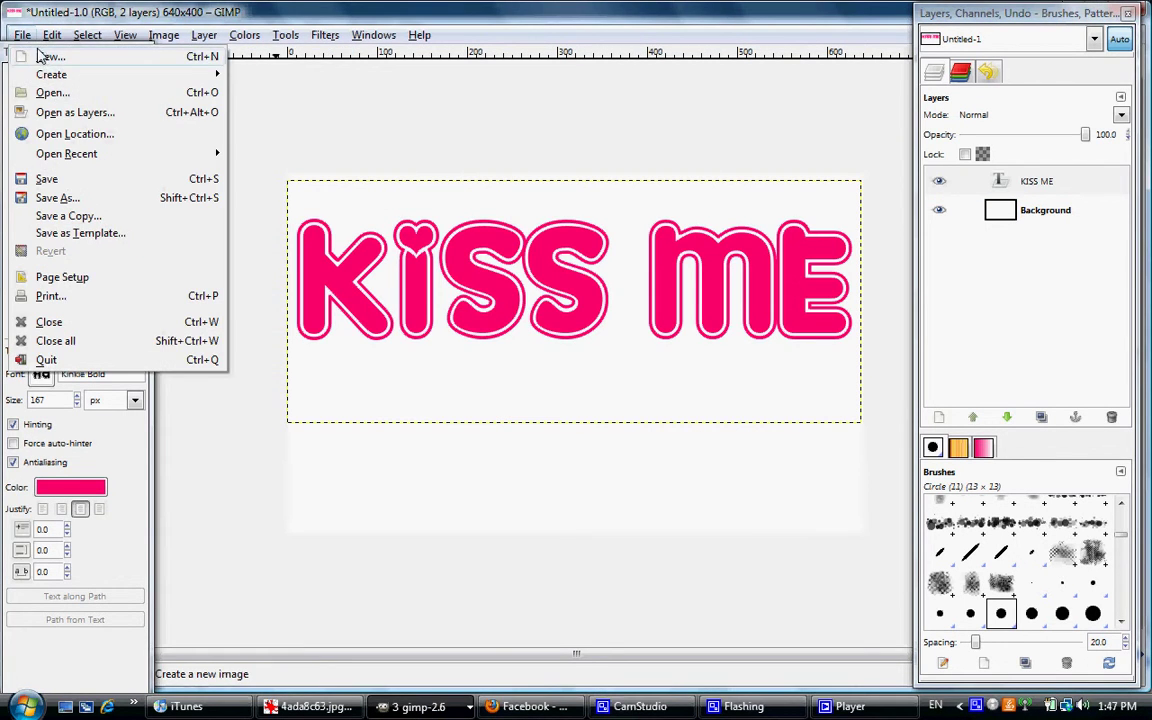
left_click(42, 58)
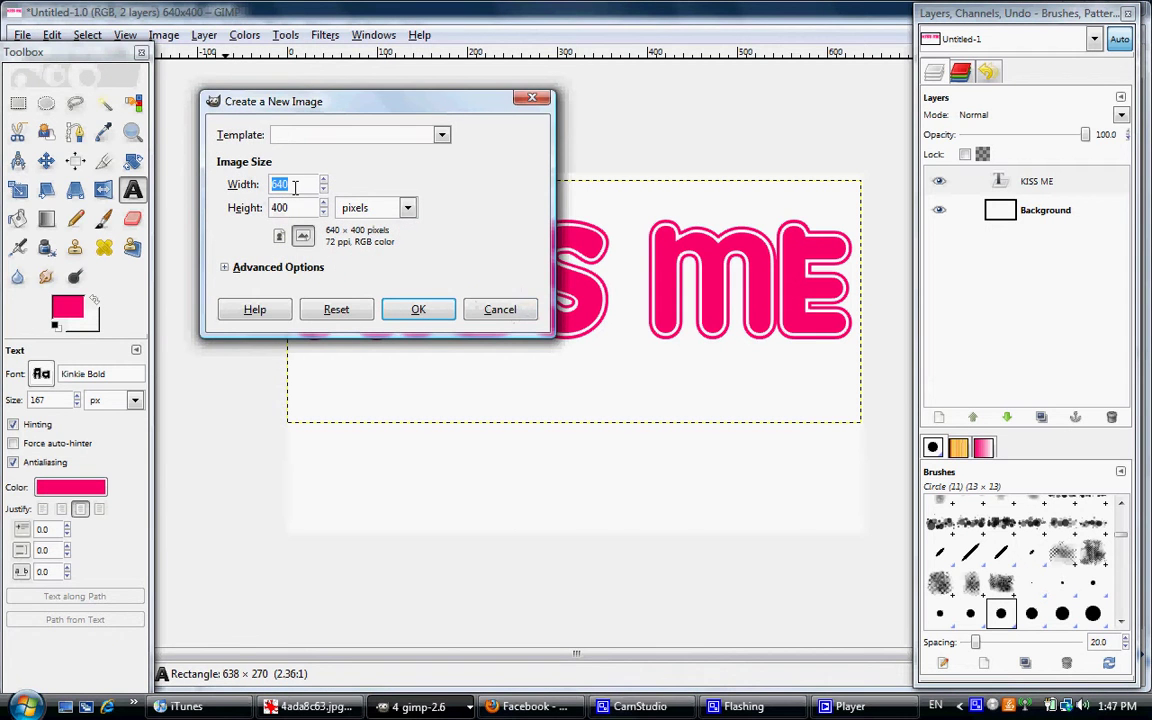
left_click(495, 312)
Open elbin.xcf from the signature folder inside Pictures/UKISS and maximize its image window
left_click(20, 36)
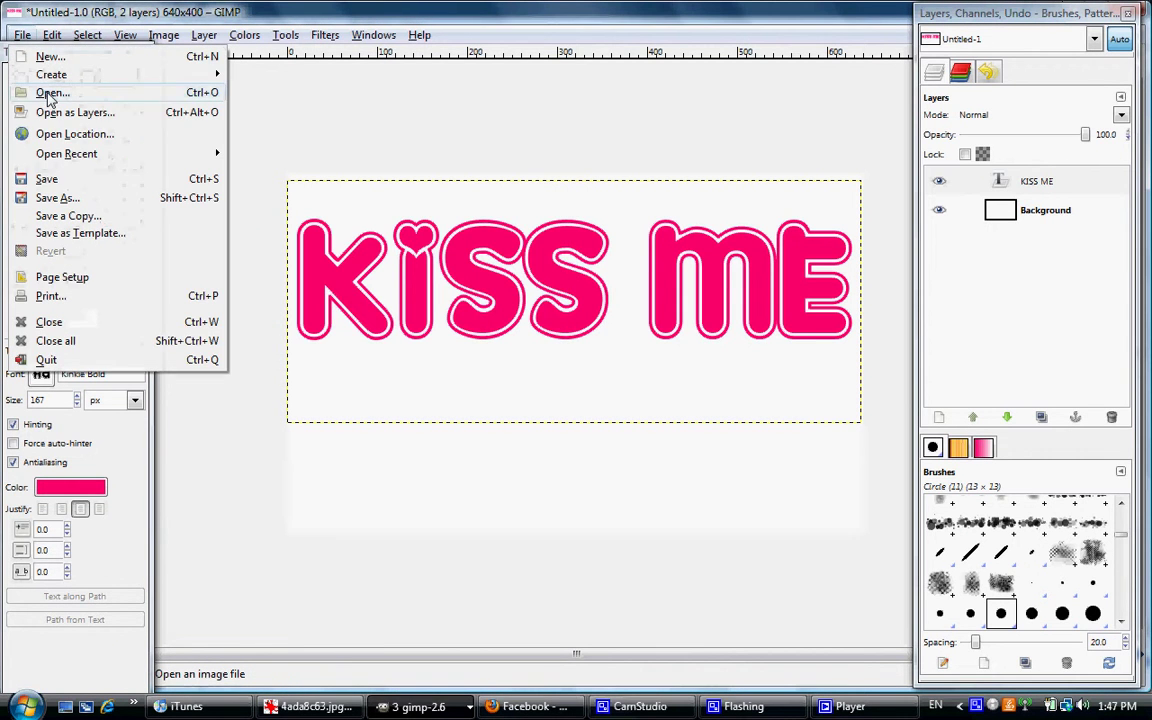
left_click(51, 93)
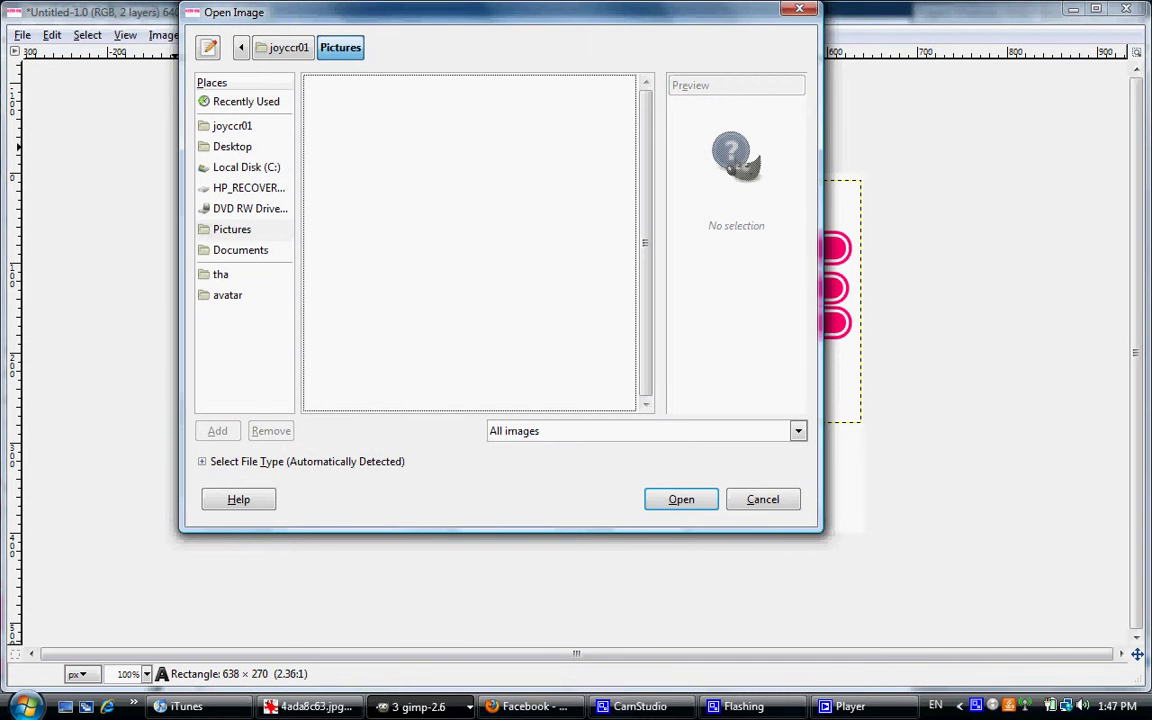
left_click_drag(651, 110, 651, 147)
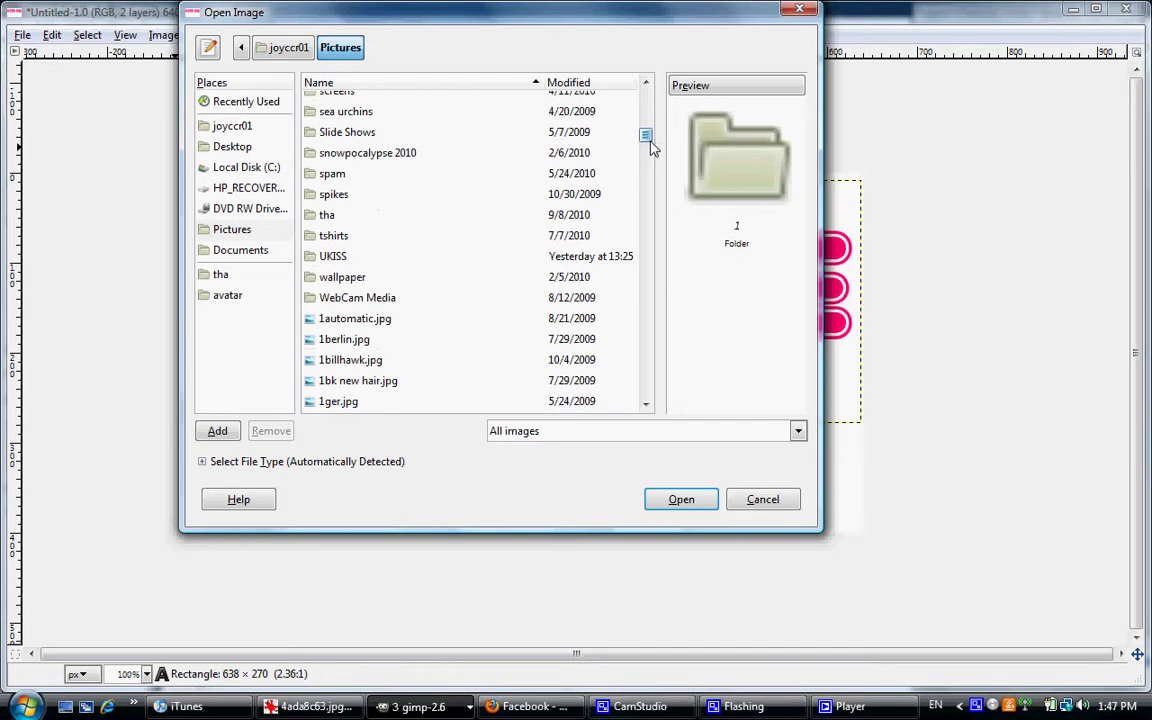
double_click(333, 257)
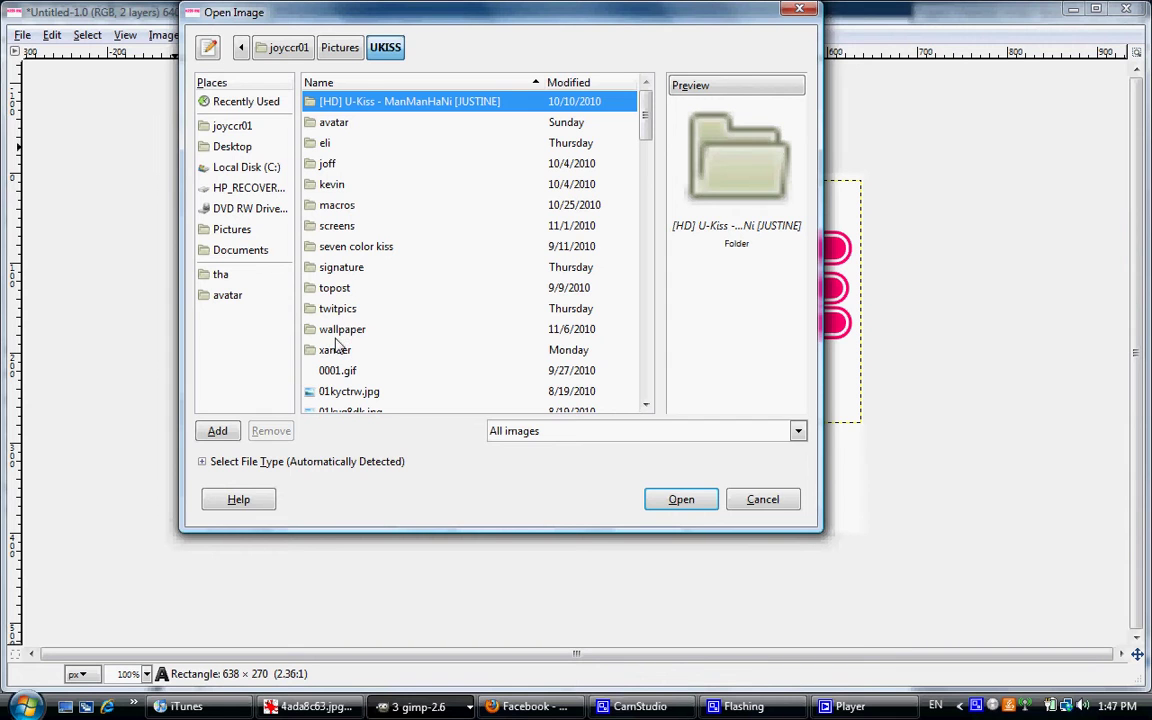
double_click(334, 270)
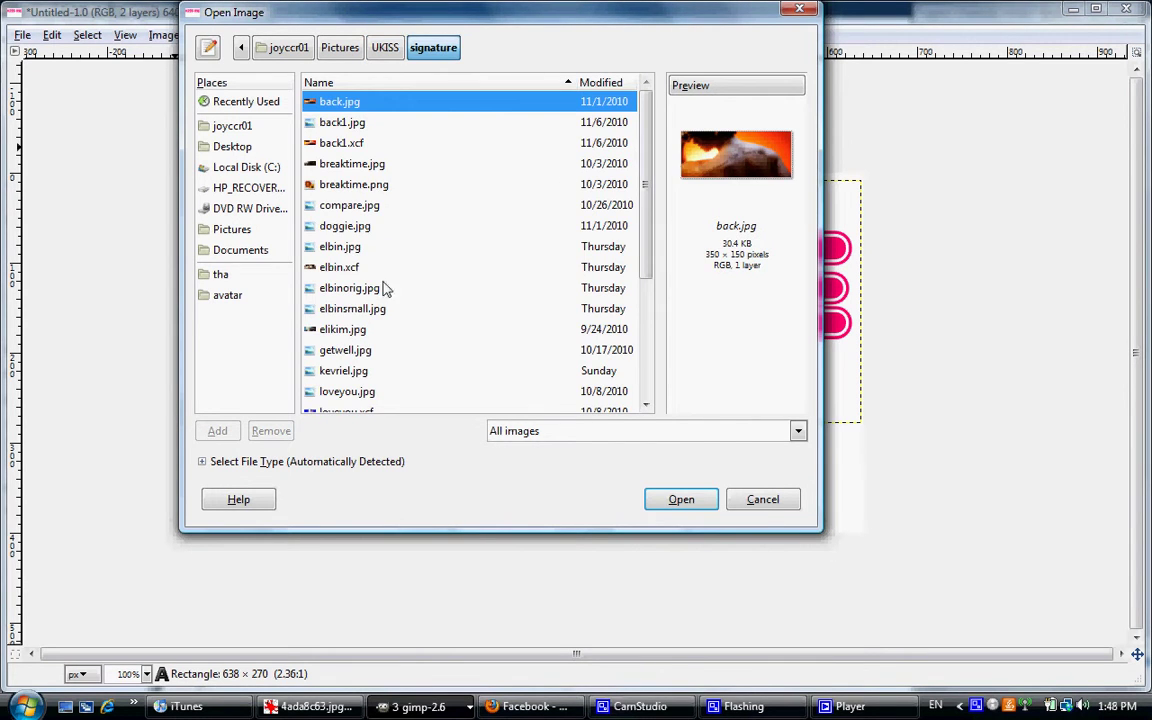
left_click(335, 267)
left_click(662, 501)
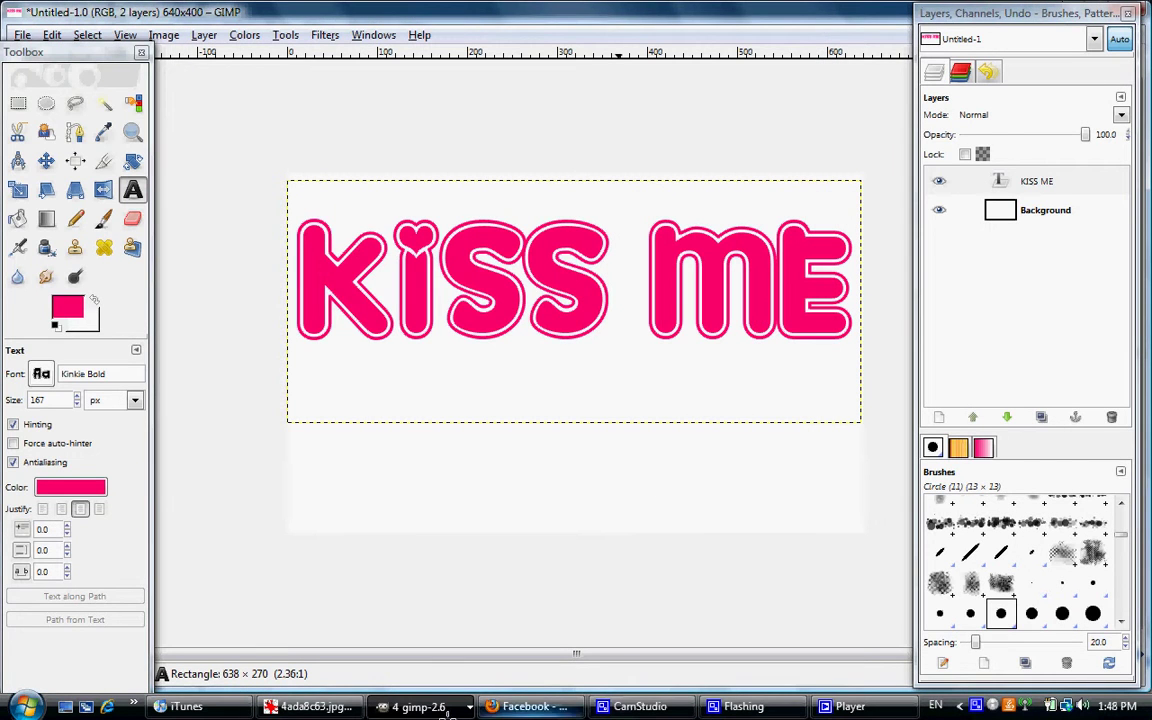
left_click(447, 712)
left_click(368, 552)
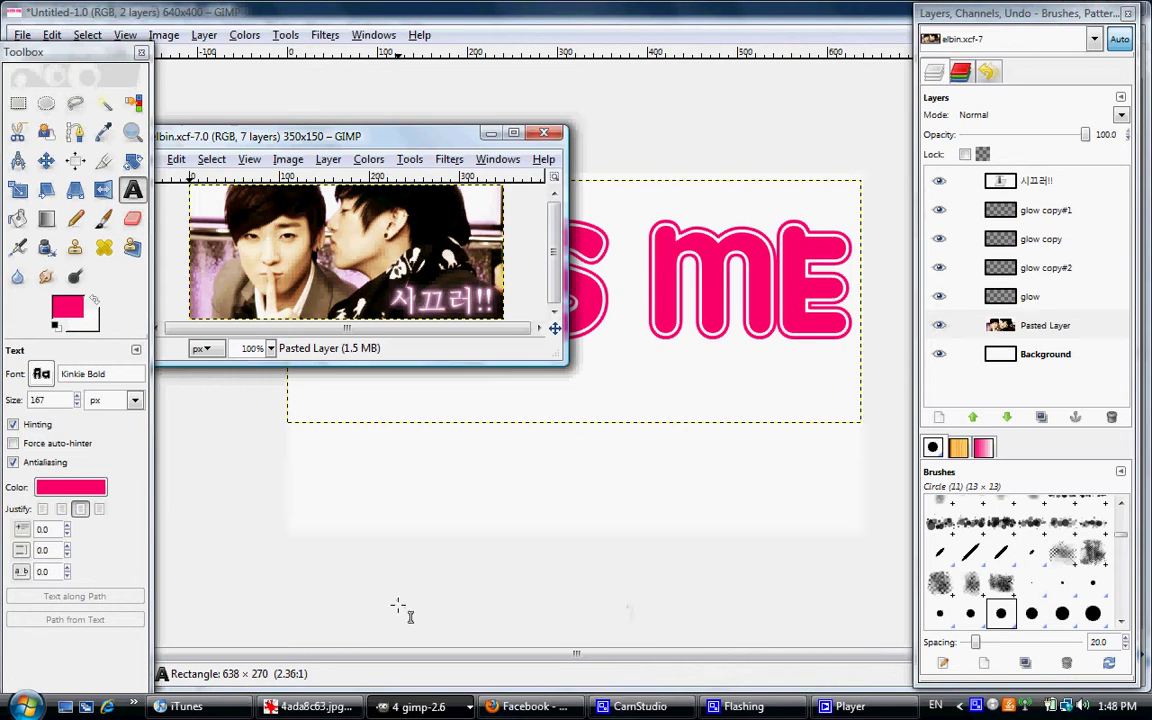
left_click(513, 133)
Return to the Untitled-6 image and set the pasted layer's contrast to 16 with Brightness-Contrast
left_click(463, 708)
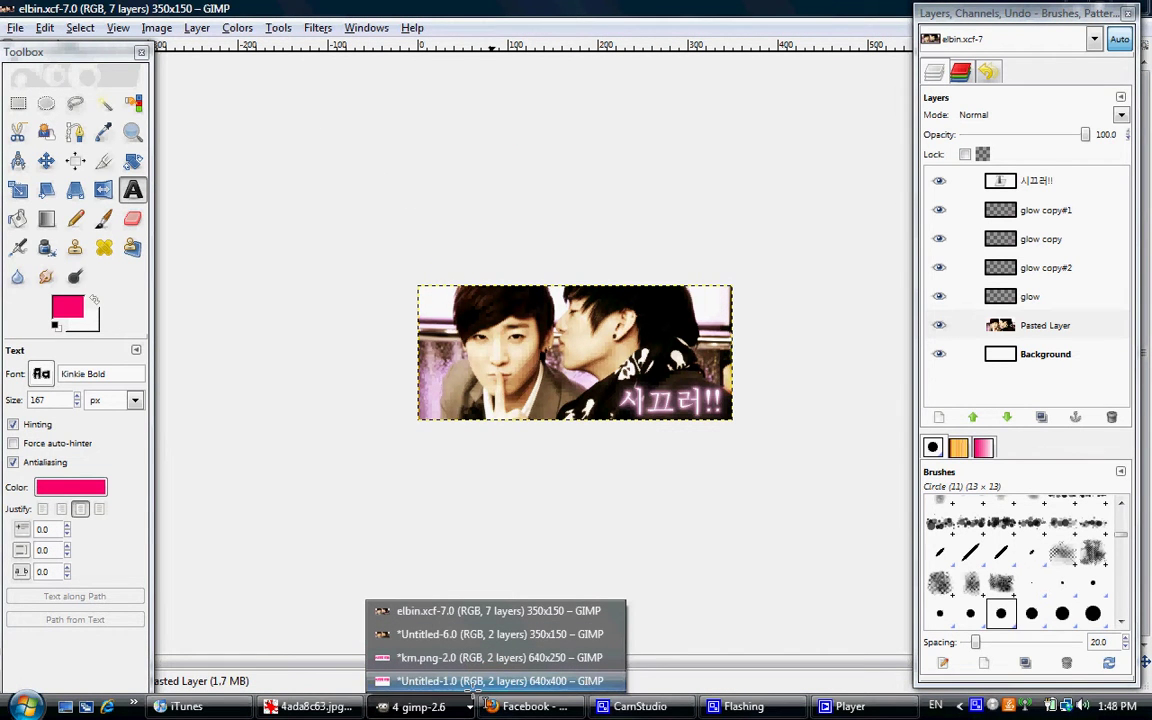
mouse_move(476, 684)
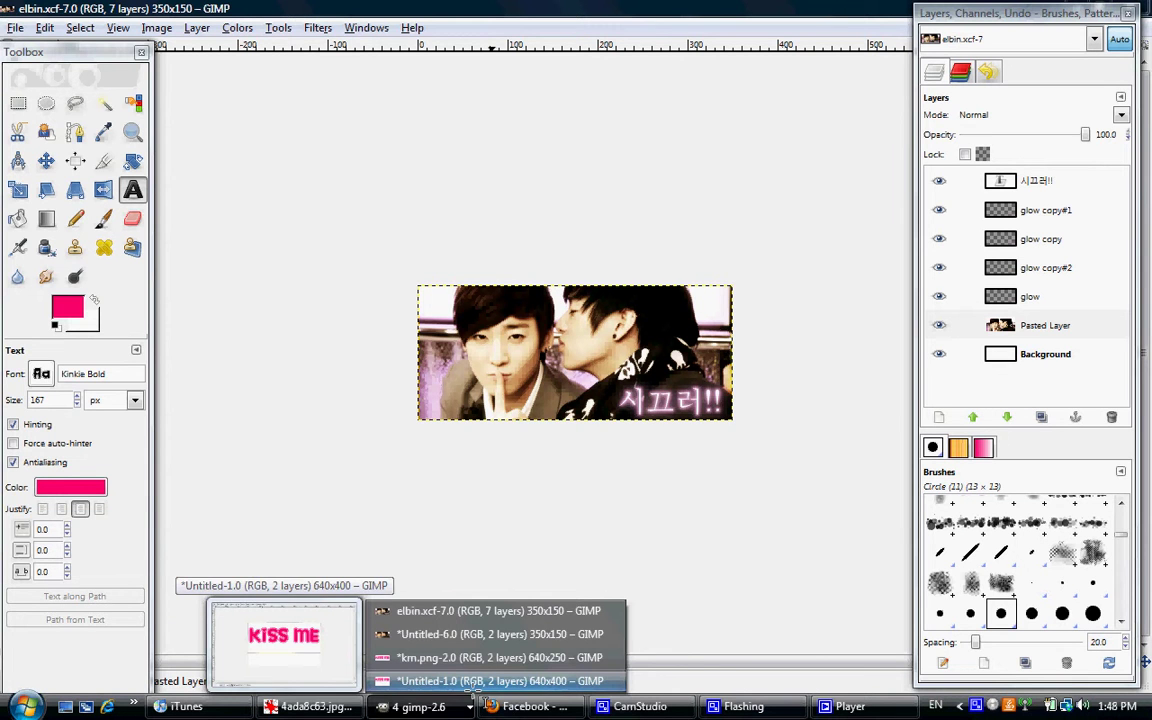
left_click(484, 642)
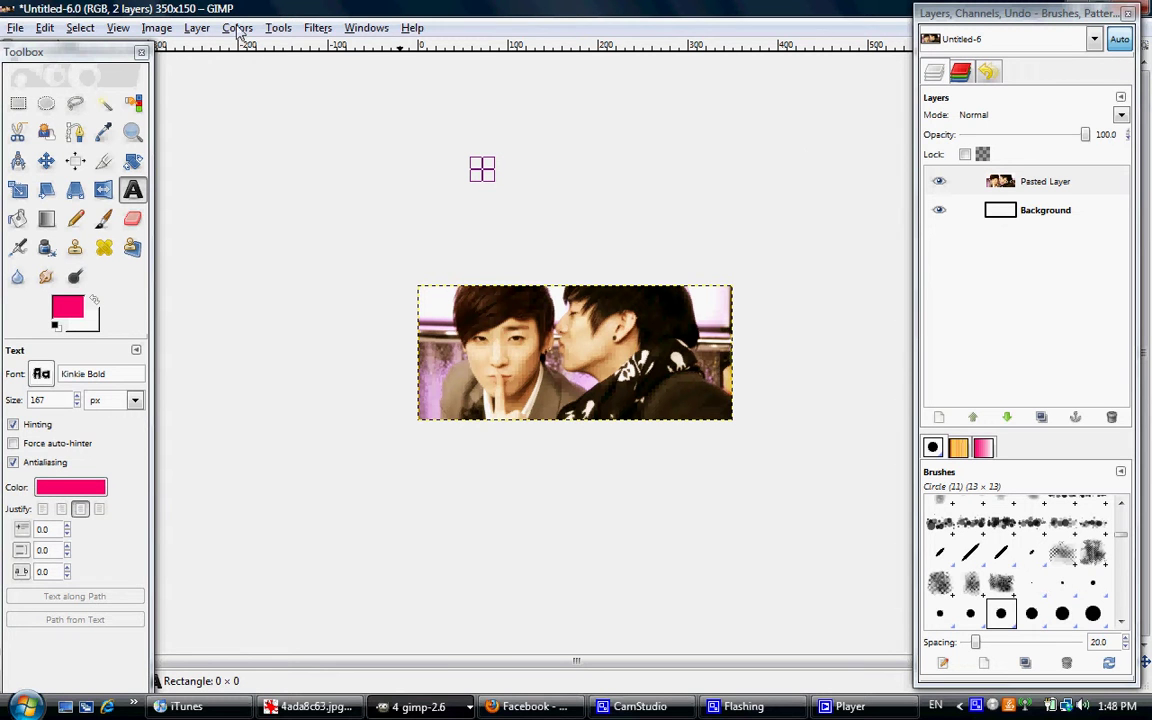
left_click(195, 30)
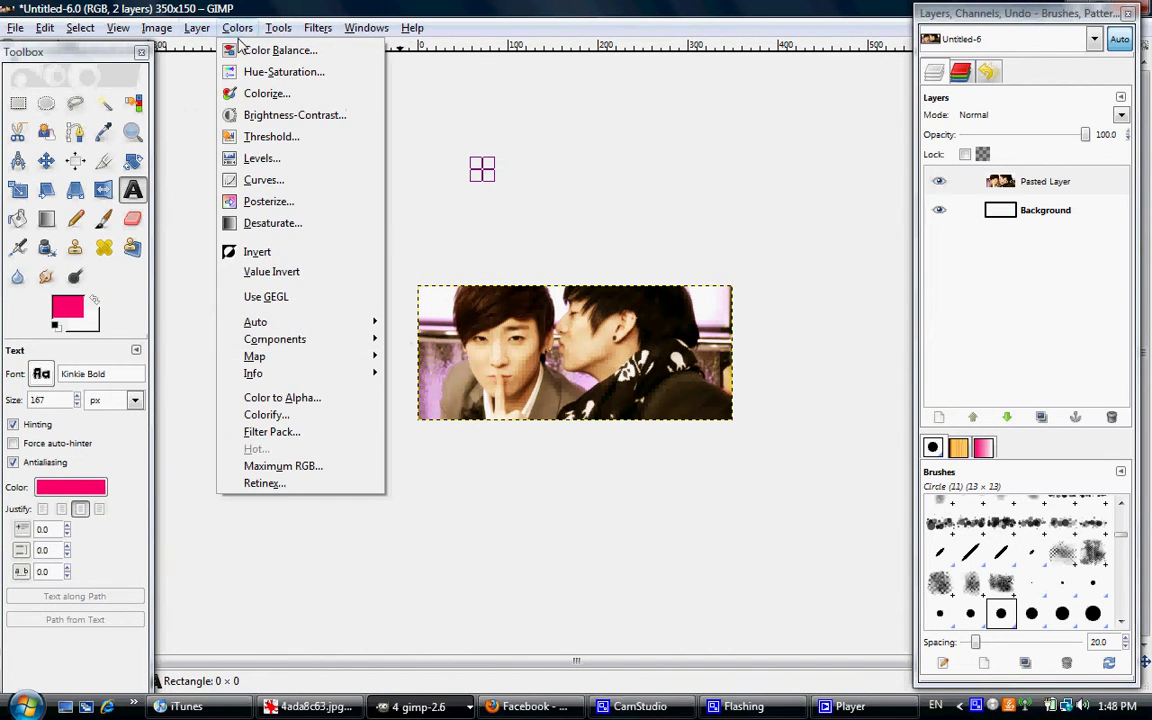
left_click(252, 114)
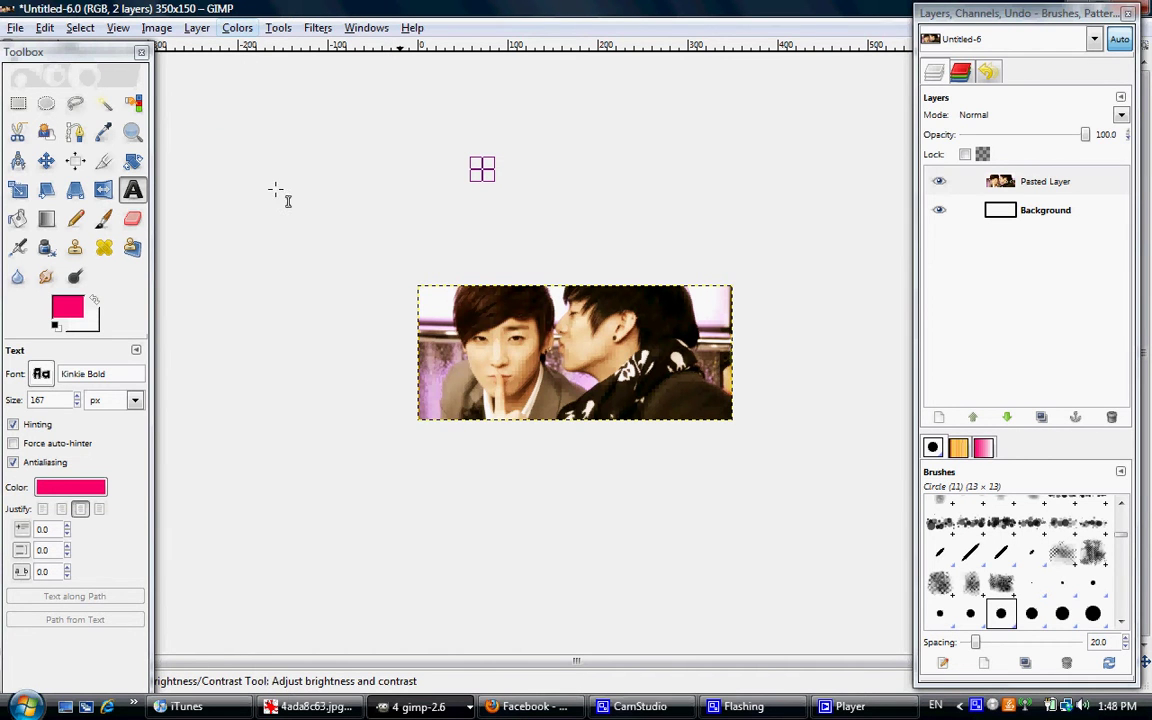
left_click_drag(981, 127, 996, 127)
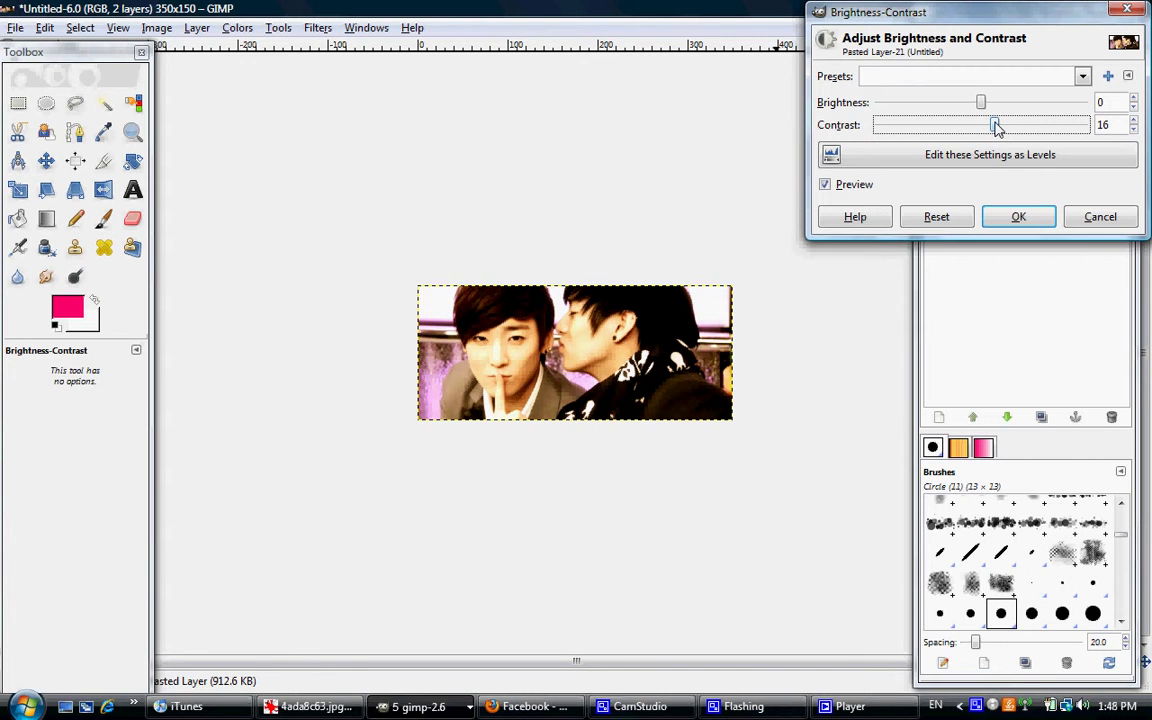
left_click(1016, 219)
Set the pasted layer's overall saturation to -18 with Hue-Saturation
left_click(199, 29)
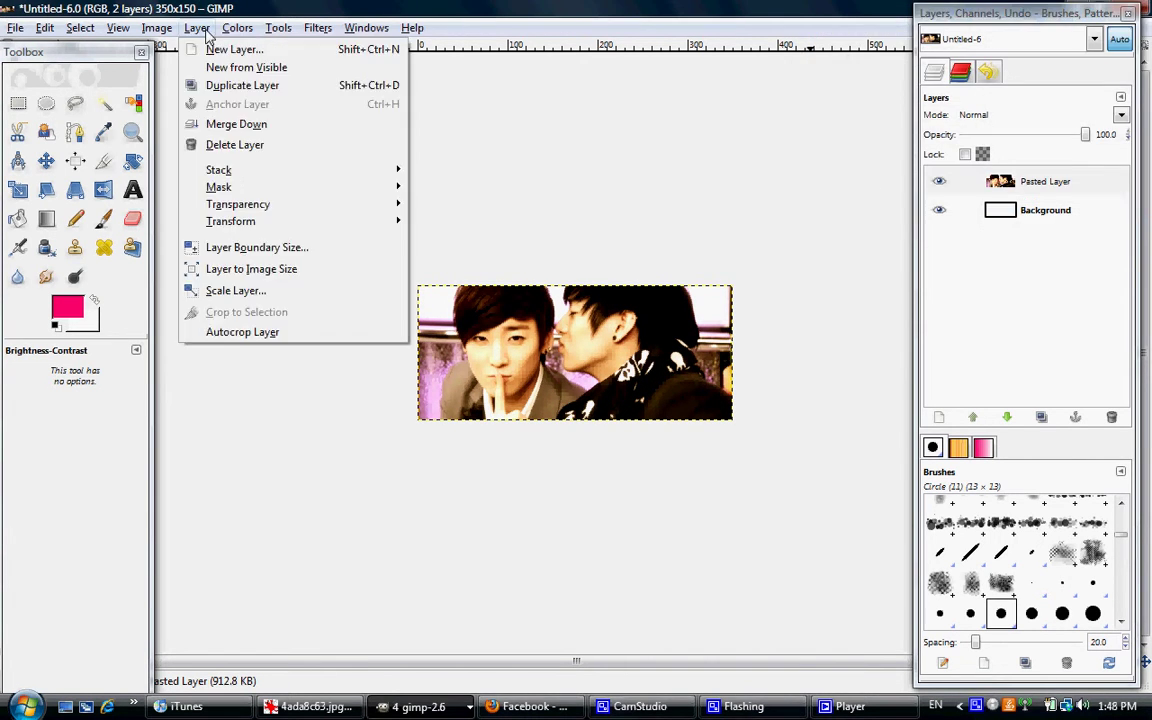
mouse_move(237, 28)
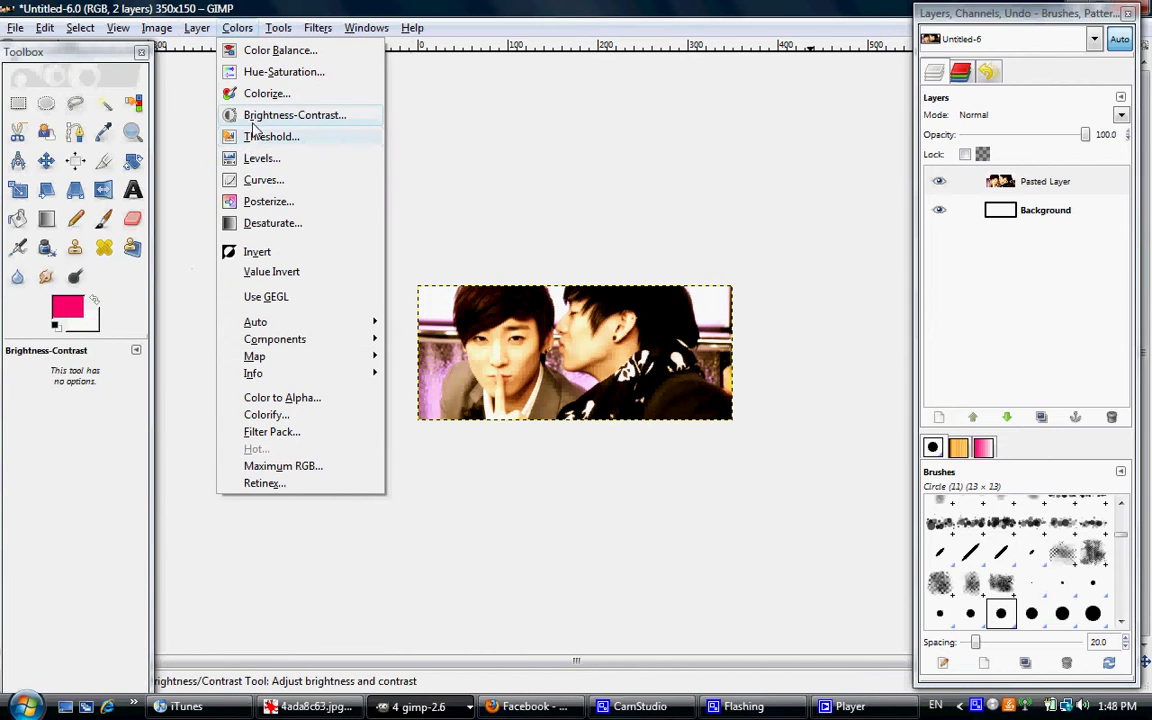
left_click(258, 72)
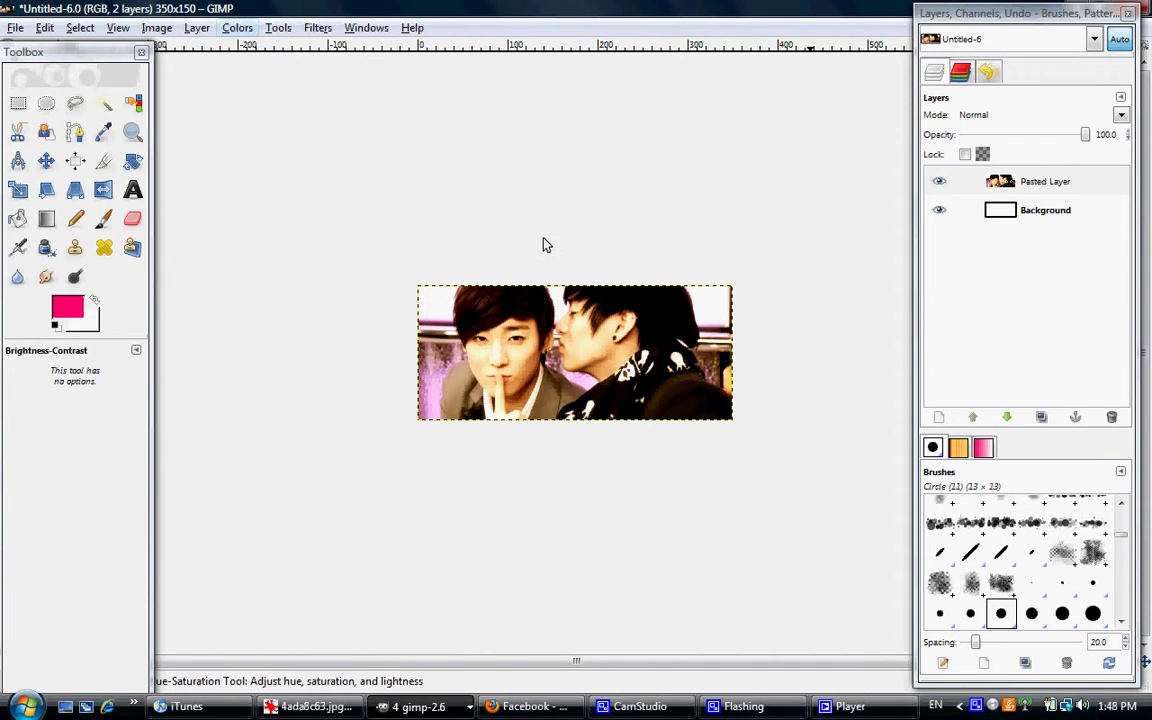
left_click_drag(232, 373, 216, 373)
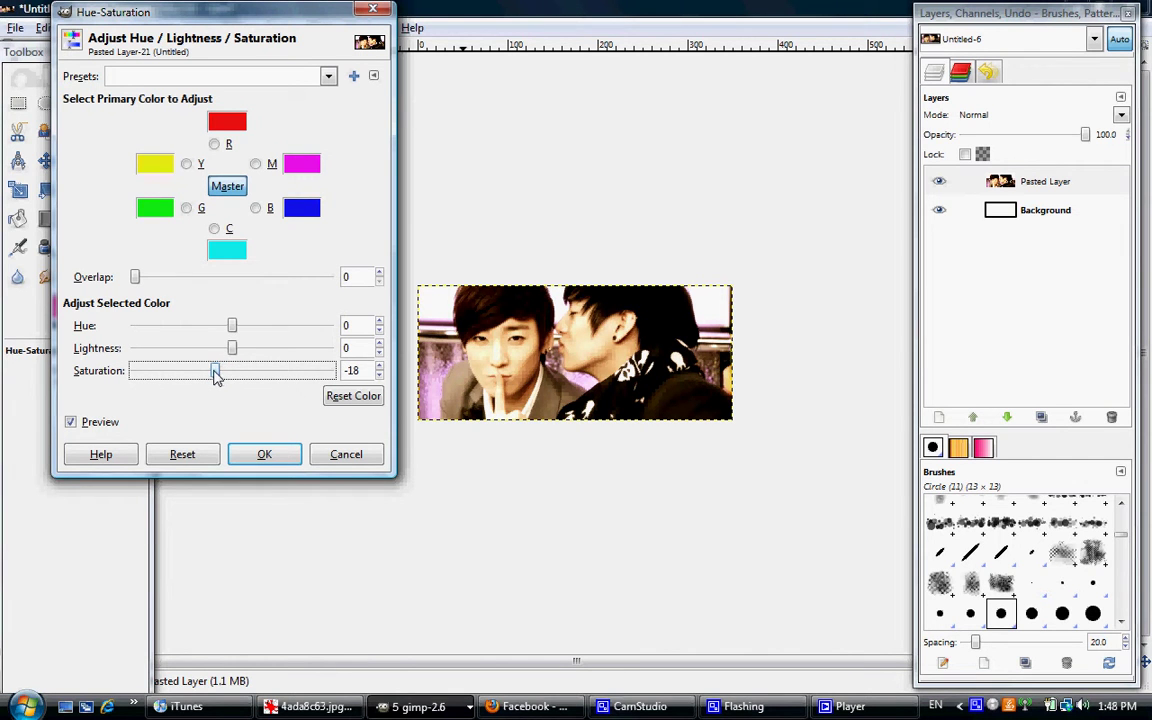
left_click(250, 454)
Try to brighten the pasted layer by slightly lifting the upper part of the Value curve with Curves
left_click(197, 28)
mouse_move(237, 28)
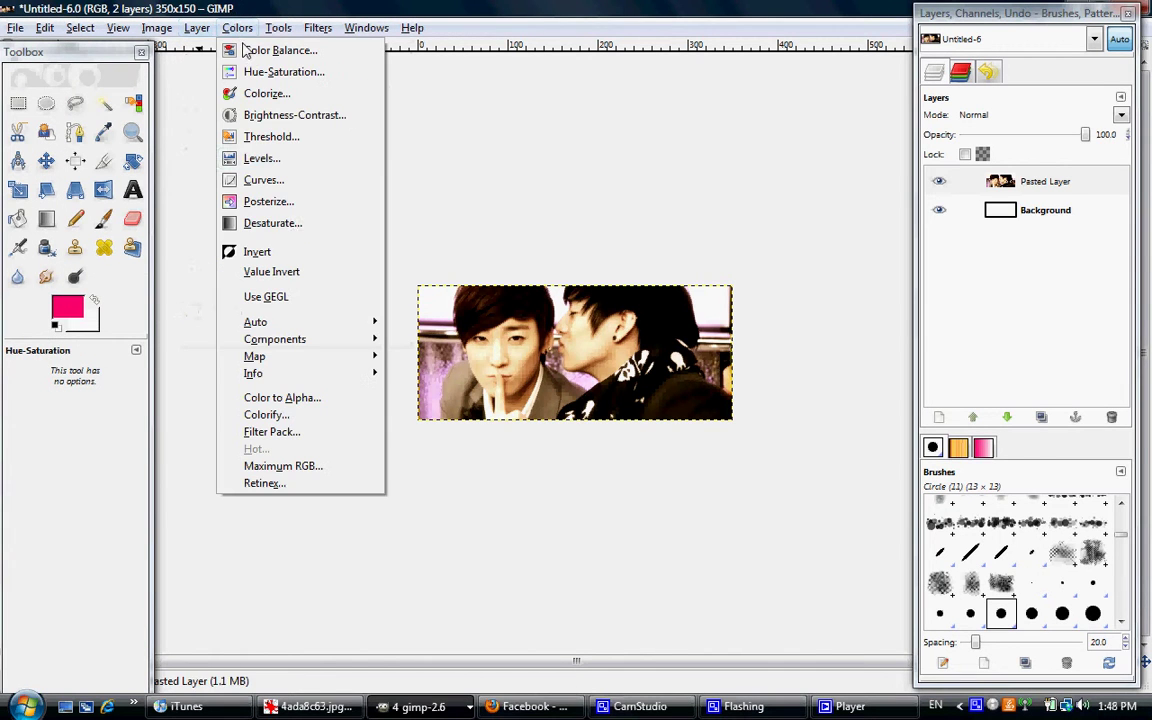
left_click(280, 184)
mouse_move(275, 205)
left_mouse_down()
mouse_move(250, 164)
mouse_move(310, 263)
mouse_move(276, 199)
left_mouse_up()
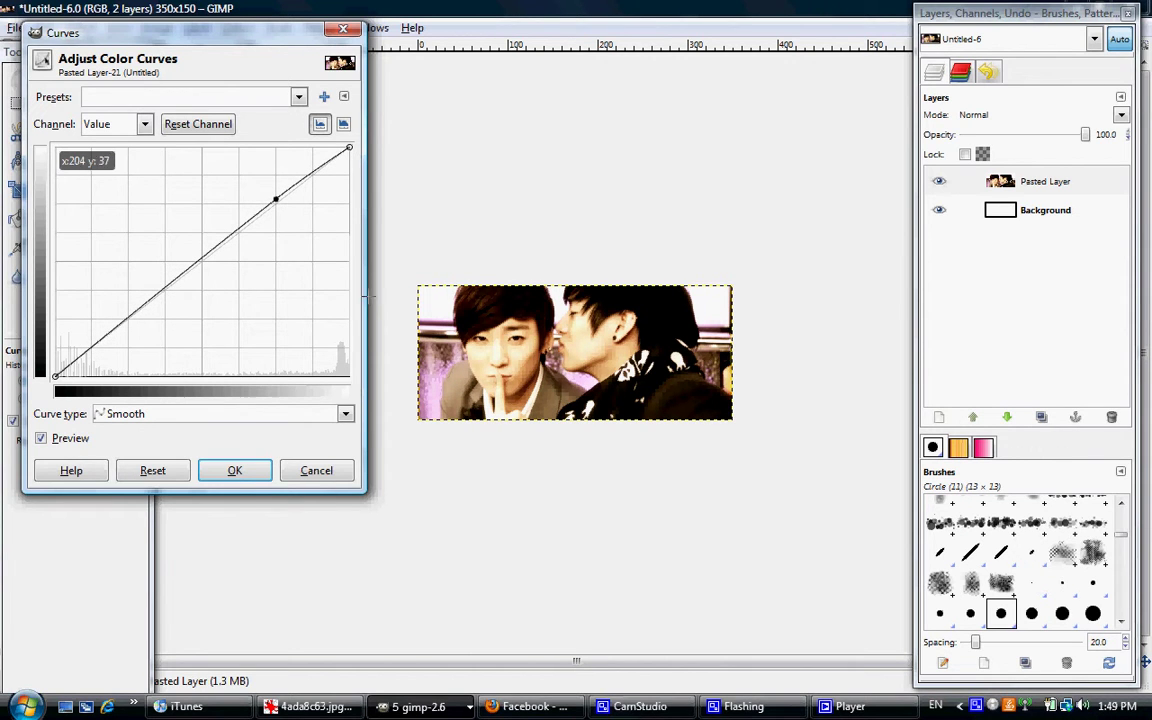
left_click(256, 474)
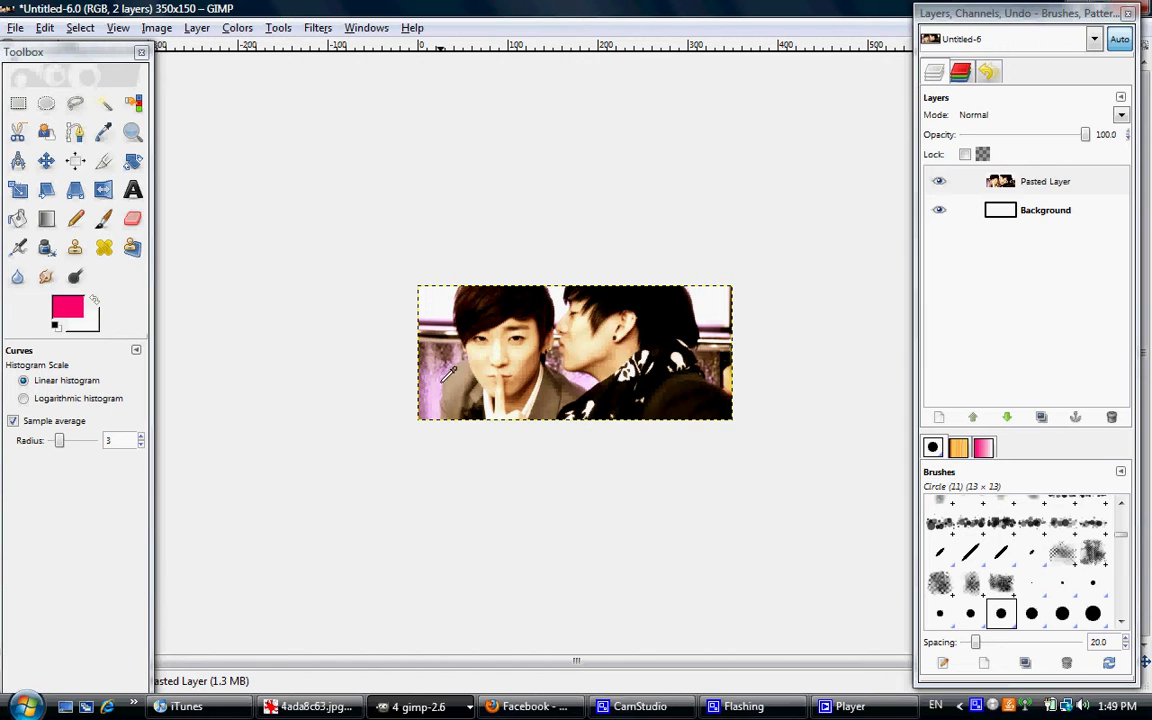
Compare the Paste, Floating Selection to Layer, Brightness-Contrast and Hue-Saturation states in the undo history, finishing on the Hue-Saturation state
left_click(987, 72)
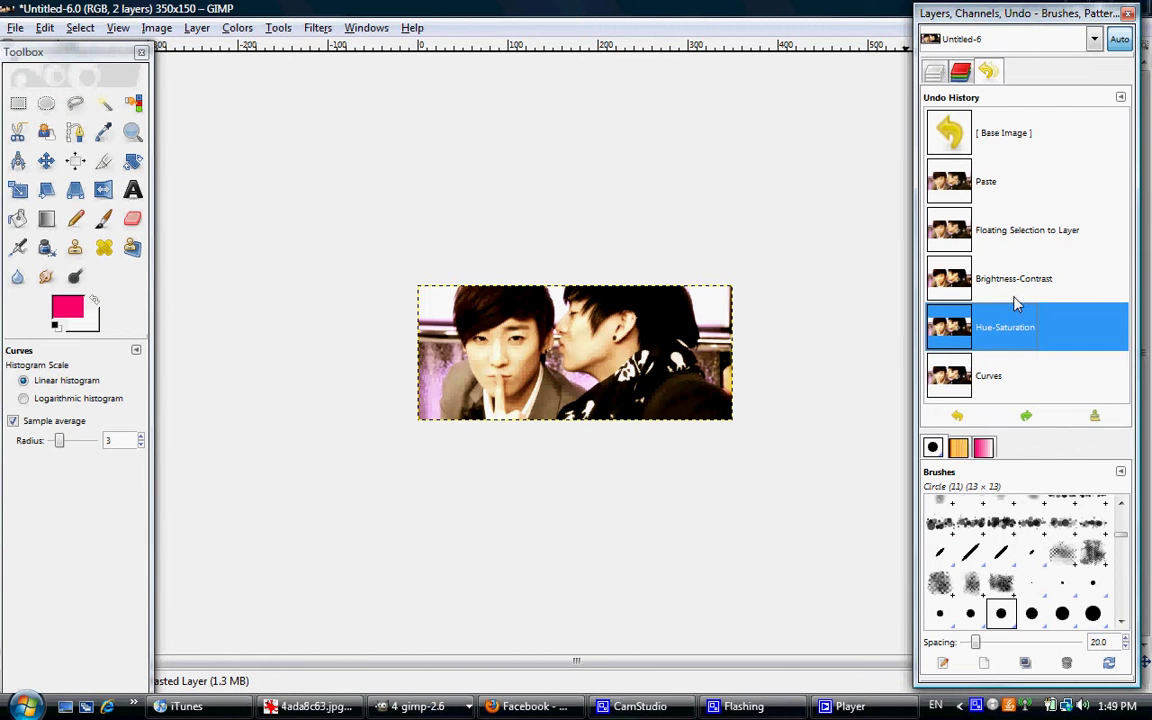
left_click(977, 184)
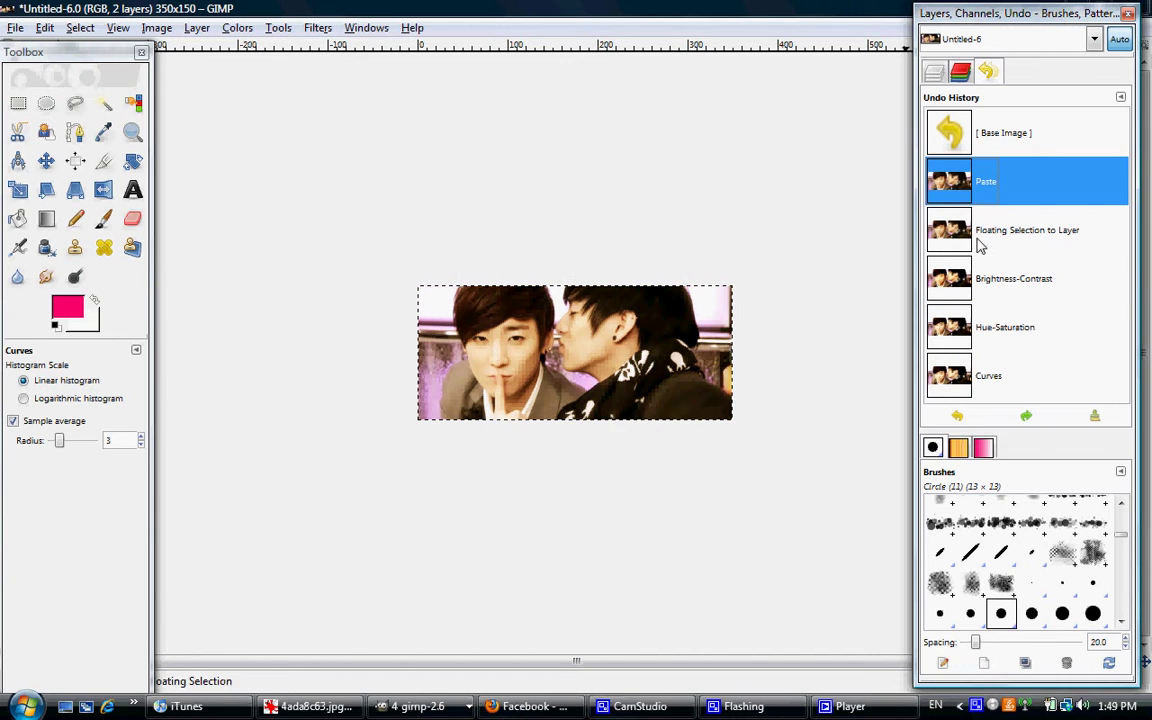
left_click(978, 231)
left_click(981, 278)
left_click(980, 335)
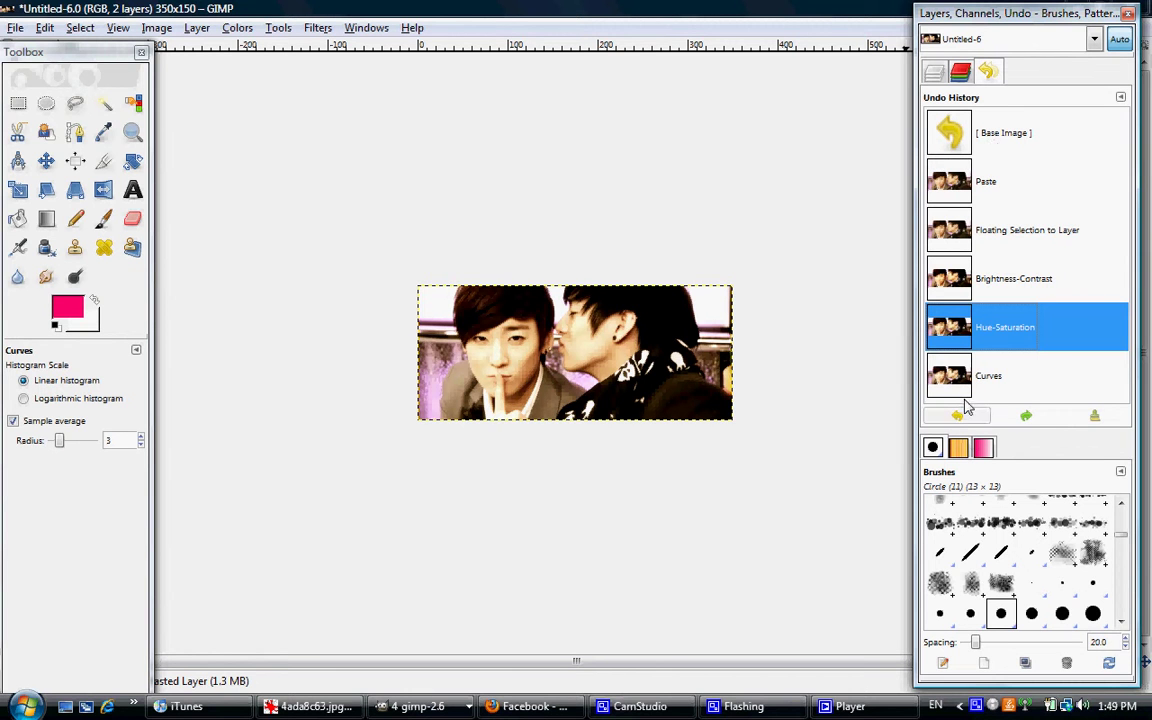
left_click(950, 192)
left_click(955, 243)
left_click(955, 272)
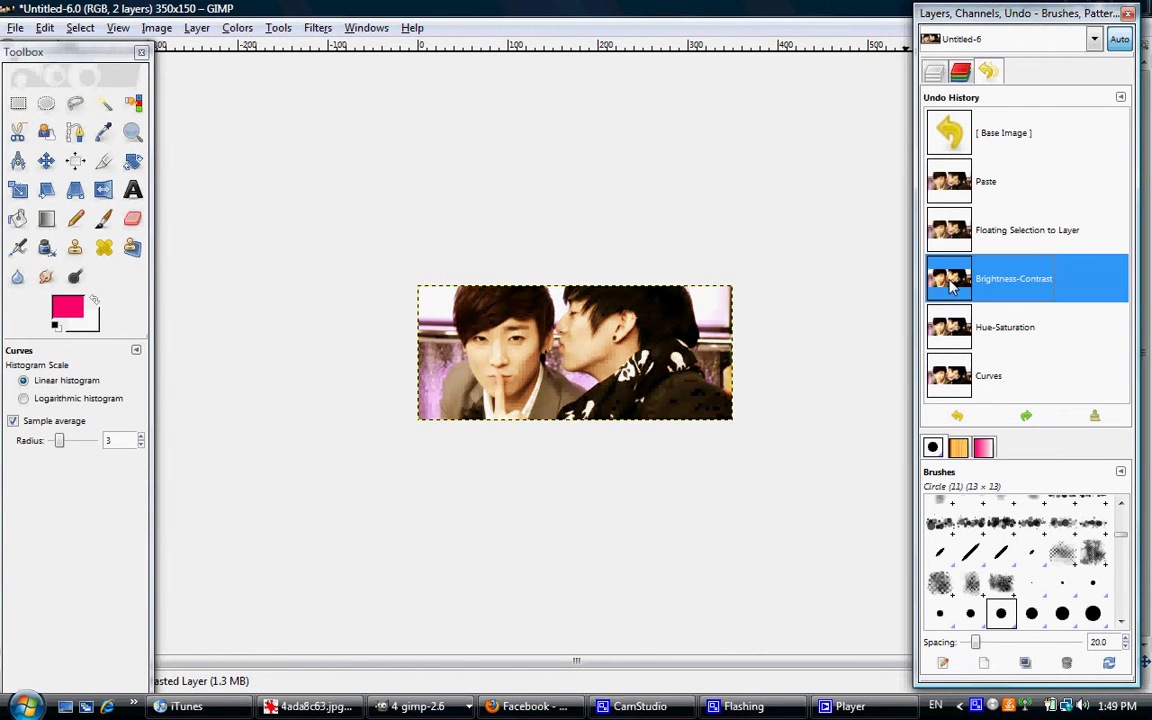
left_click(955, 322)
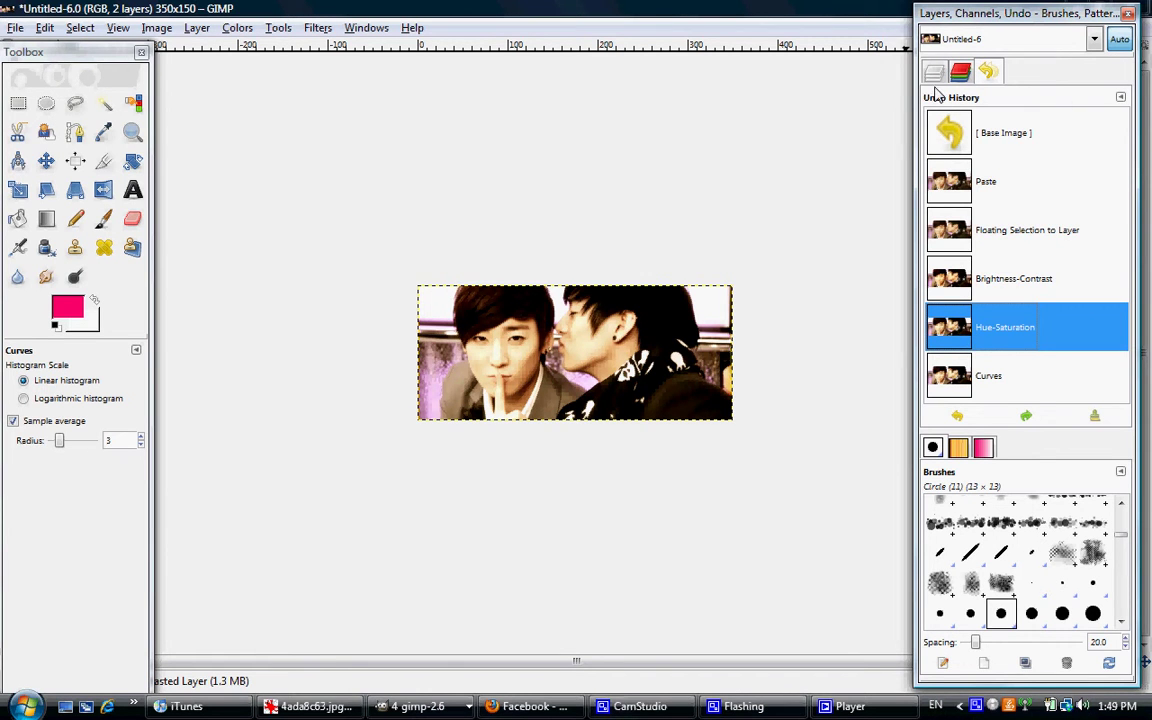
Smudge the cheek of the man holding a finger to his lips on the pasted layer, using the Circle (11) brush at 0.57 scale
left_click(934, 72)
left_click(1010, 188)
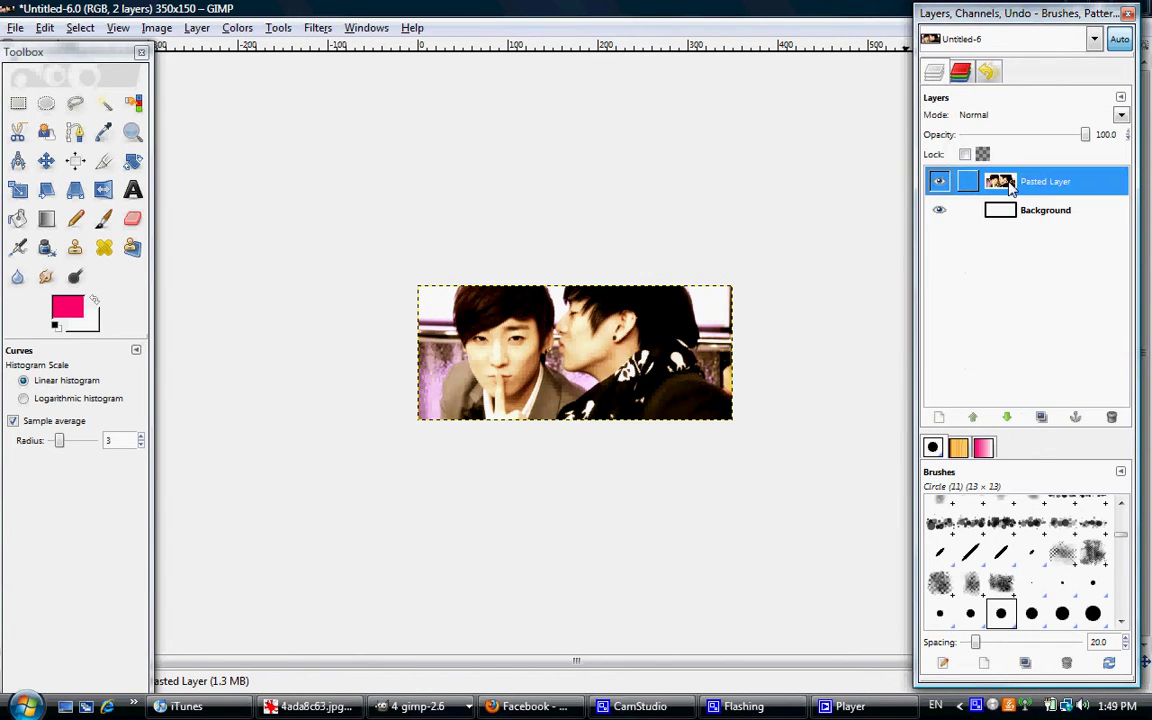
left_click(46, 27)
left_click(600, 112)
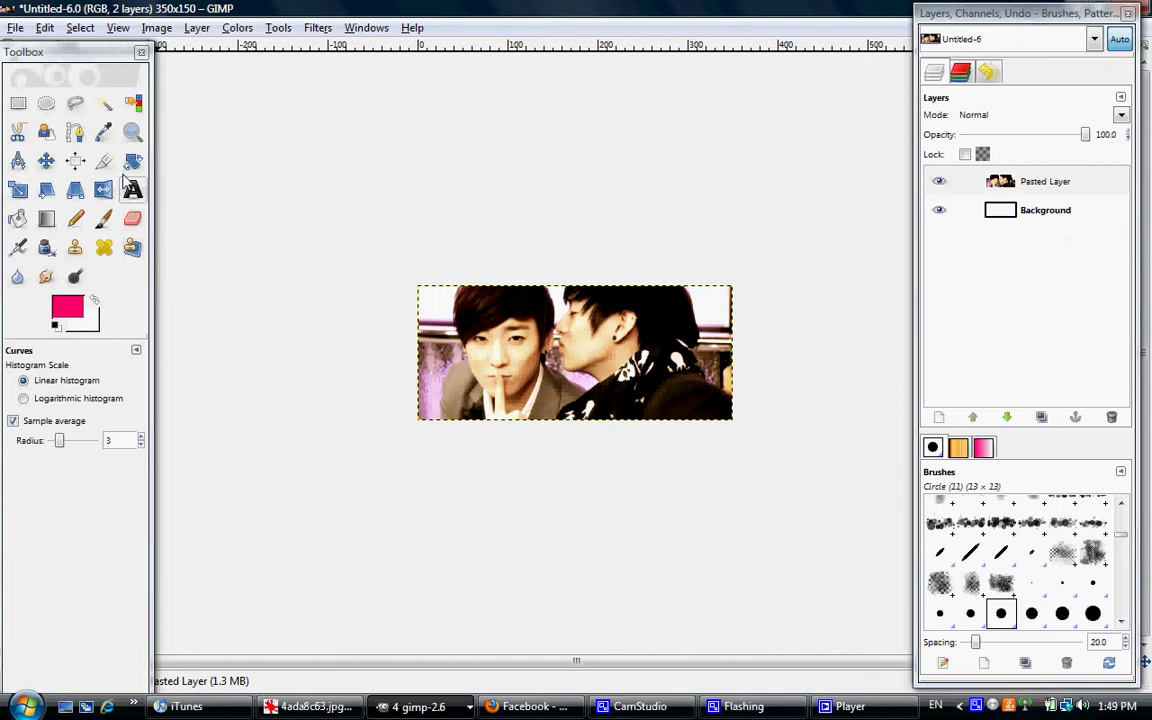
left_click(133, 132)
left_click_drag(474, 322, 578, 420)
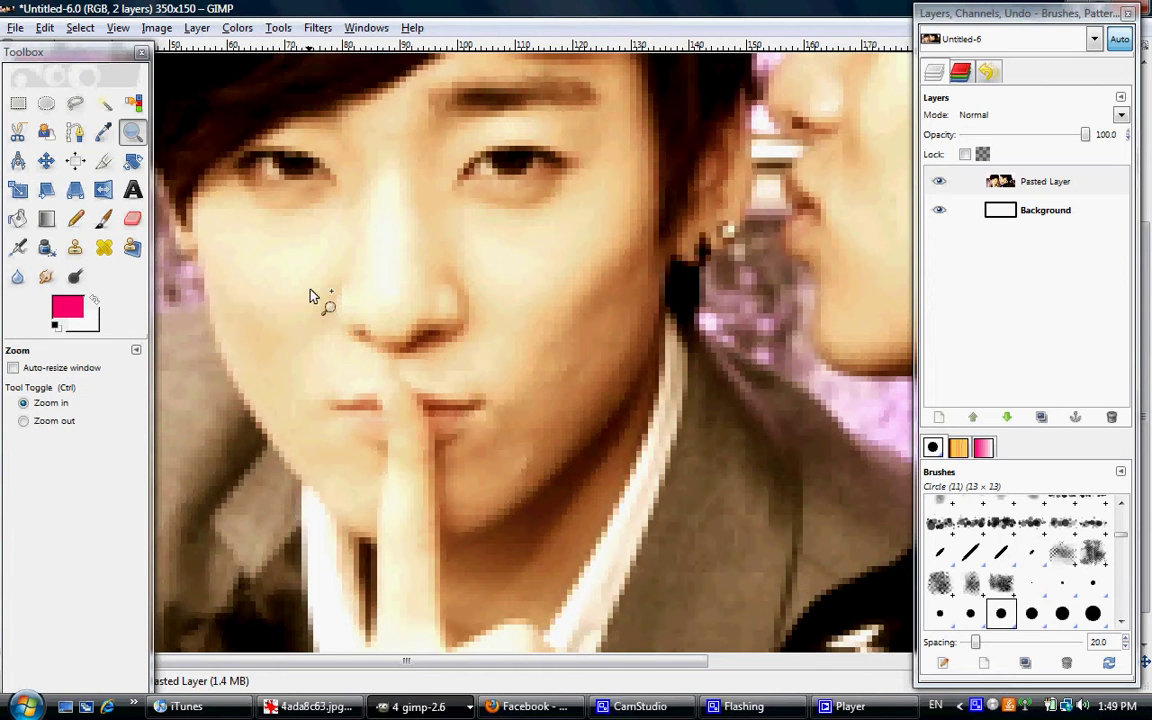
left_click(48, 279)
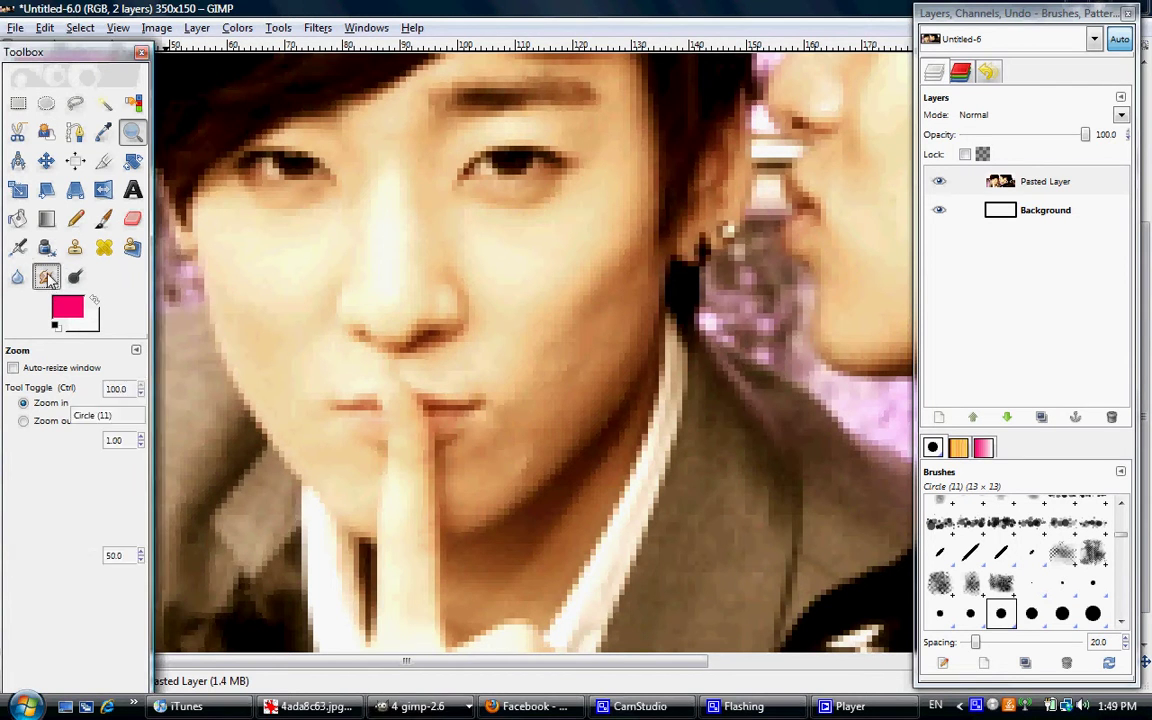
left_click_drag(77, 441, 73, 449)
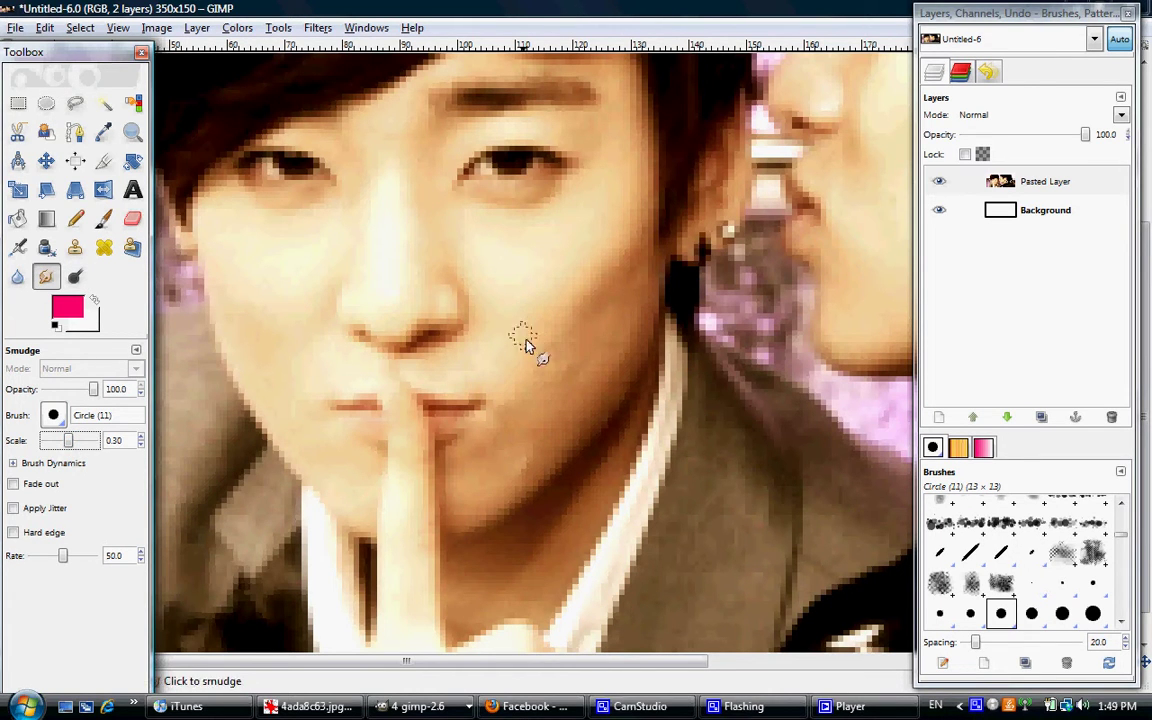
left_click_drag(74, 441, 78, 437)
mouse_move(615, 316)
left_mouse_down()
mouse_move(572, 373)
mouse_move(591, 331)
left_mouse_up()
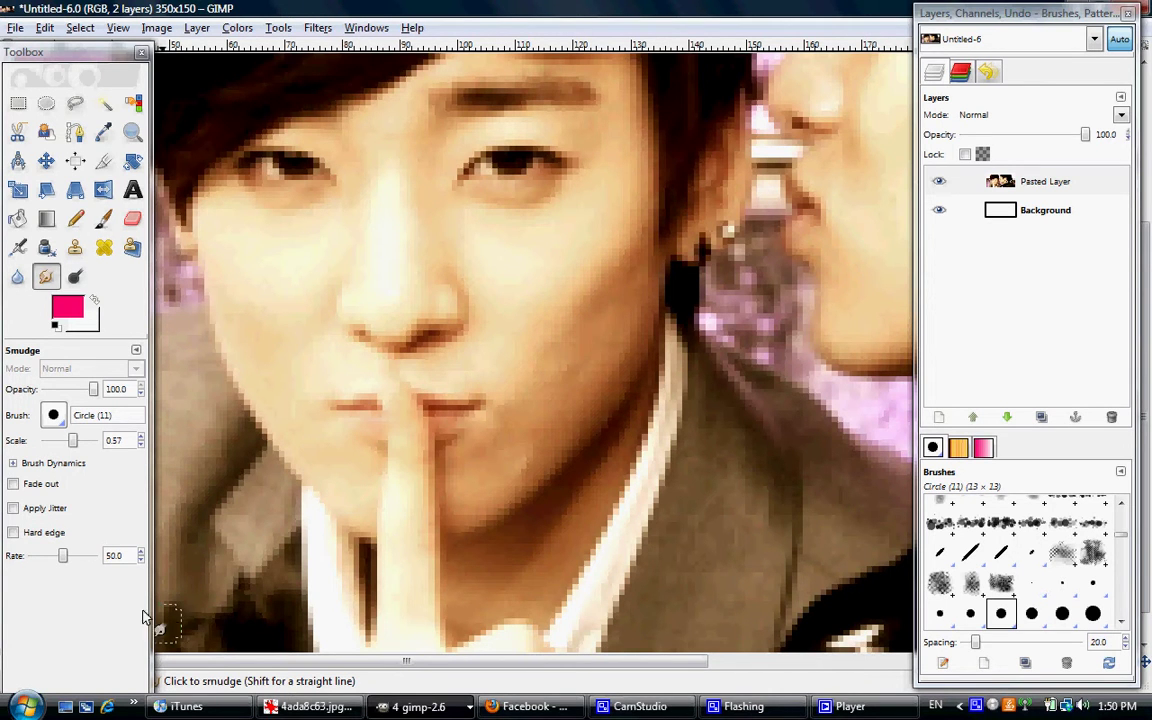
Smudge the facial skin of the man holding a finger to his lips at a rate of 33.8, using the Circle (11) brush
left_click_drag(64, 558, 53, 557)
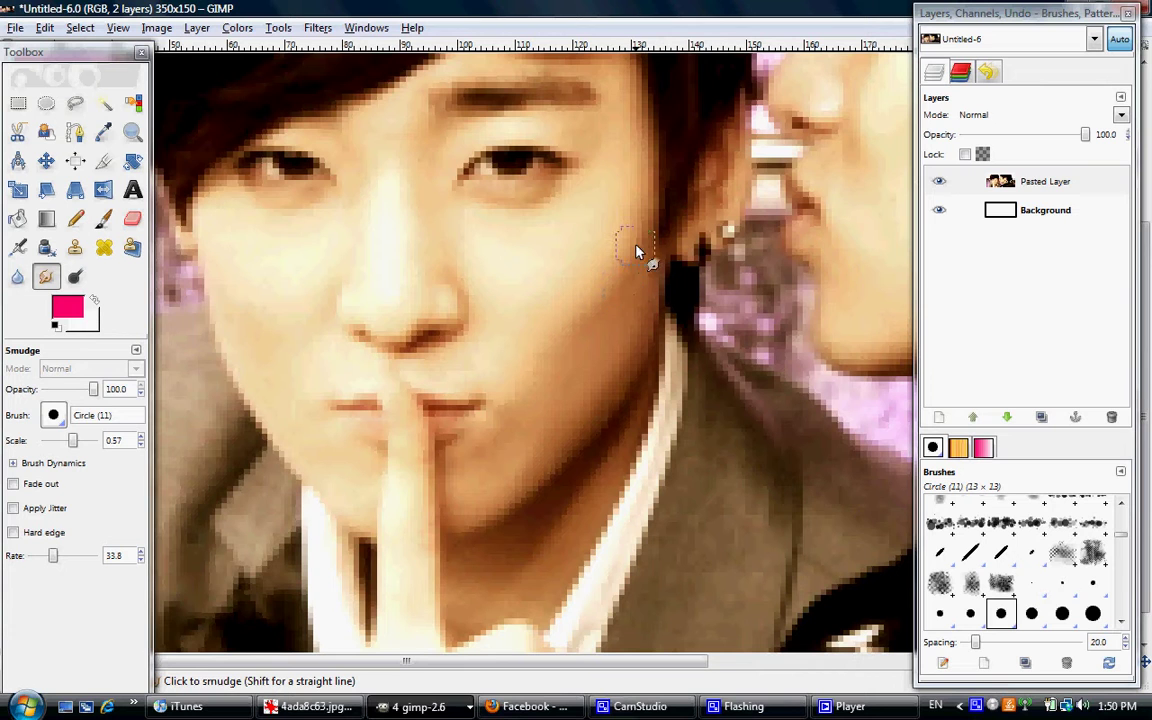
left_click(132, 131)
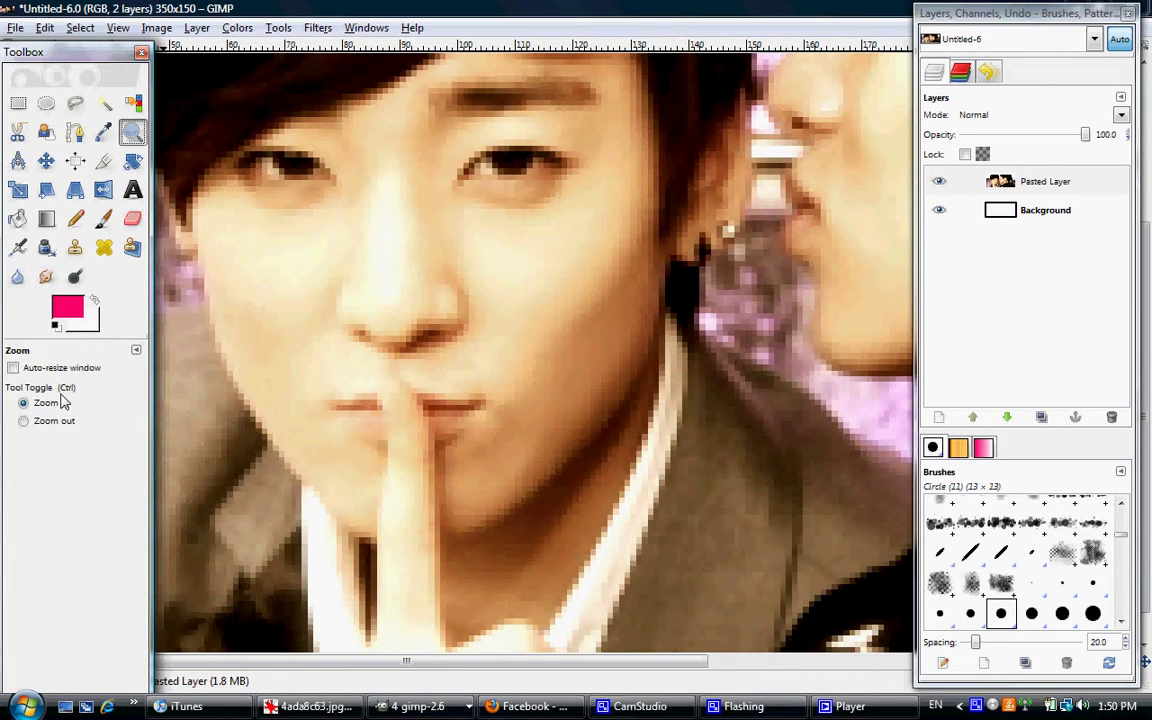
left_click(30, 421)
left_click(196, 421)
left_click(196, 421)
left_click(196, 421)
left_click(196, 421)
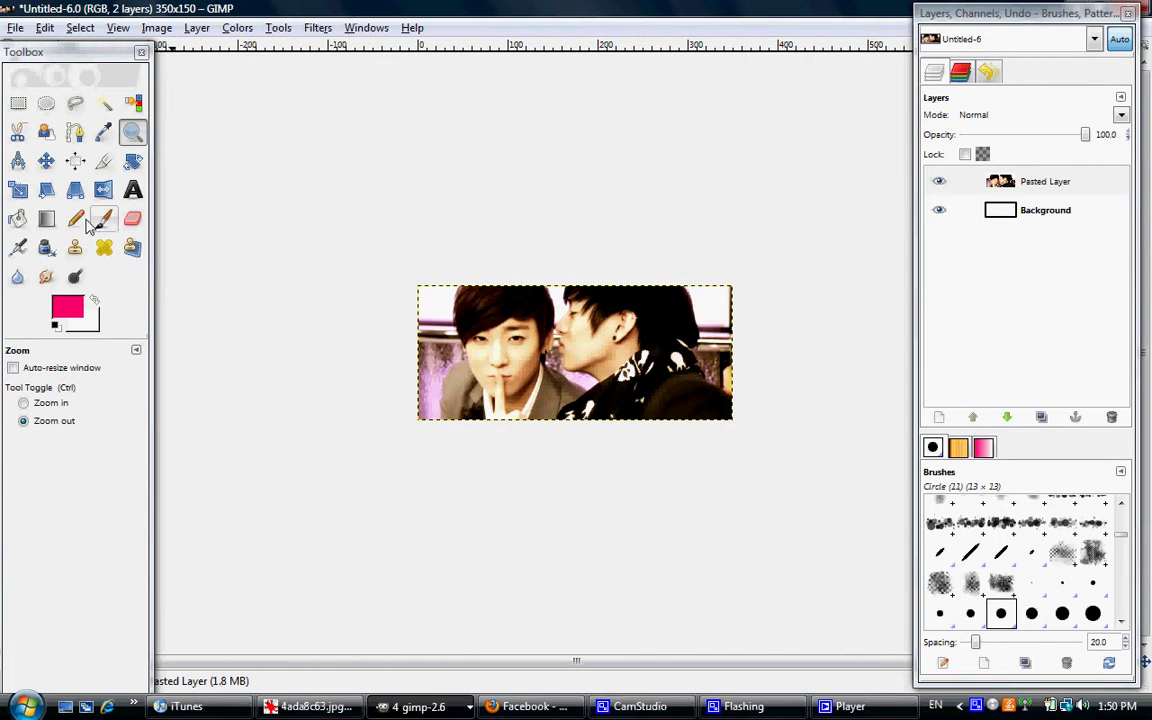
left_click(24, 402)
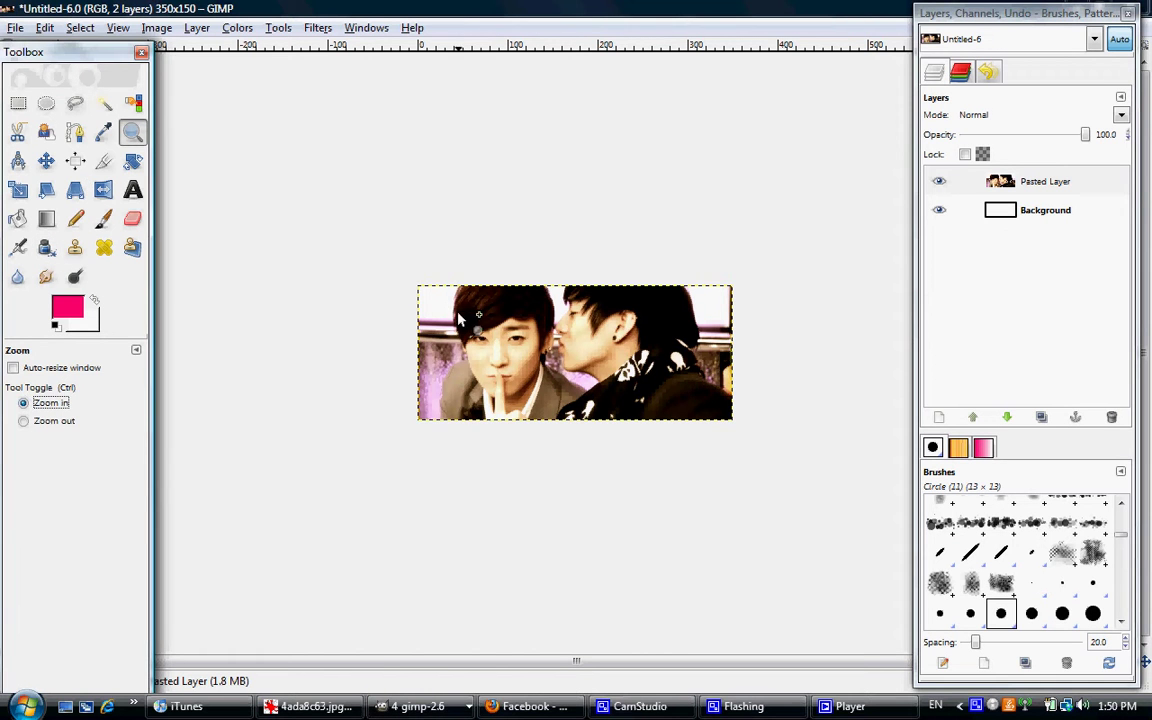
left_click_drag(626, 433, 462, 318)
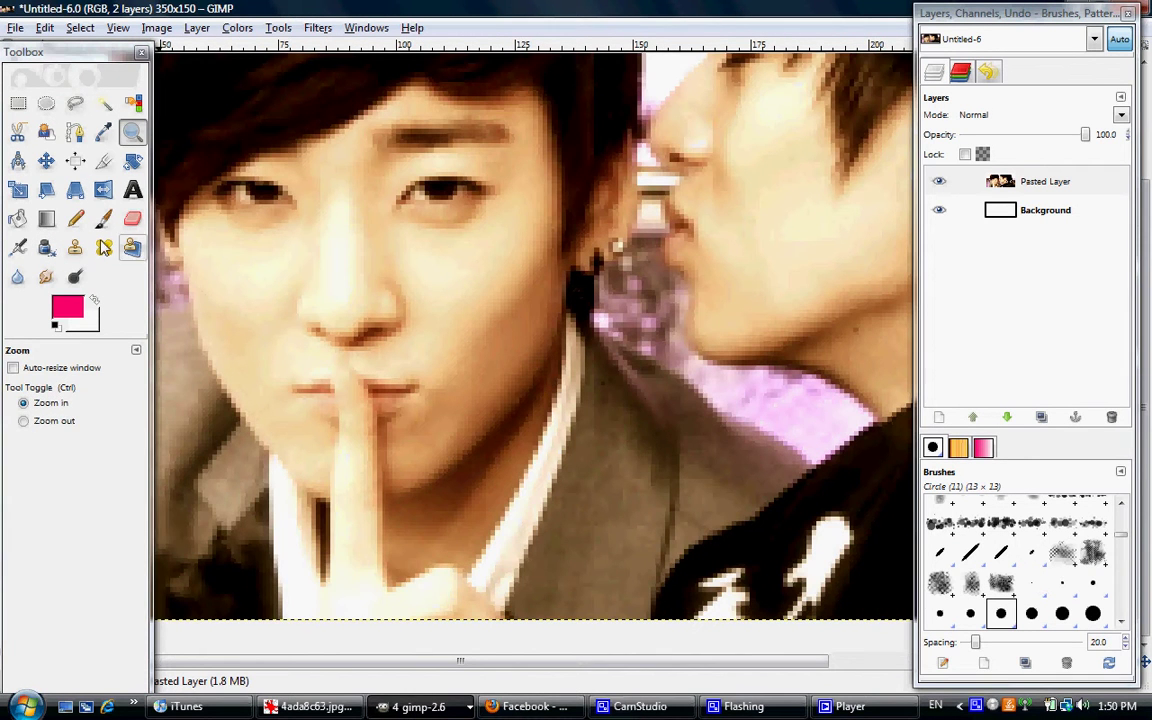
left_click(48, 276)
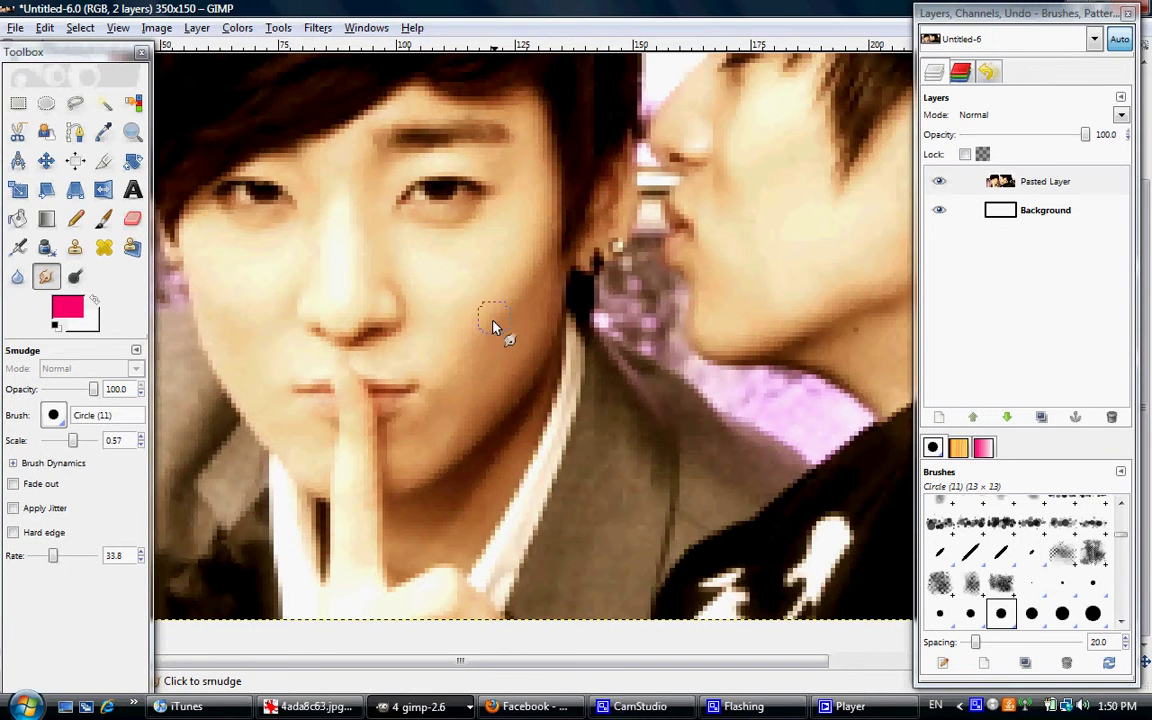
left_click(437, 398)
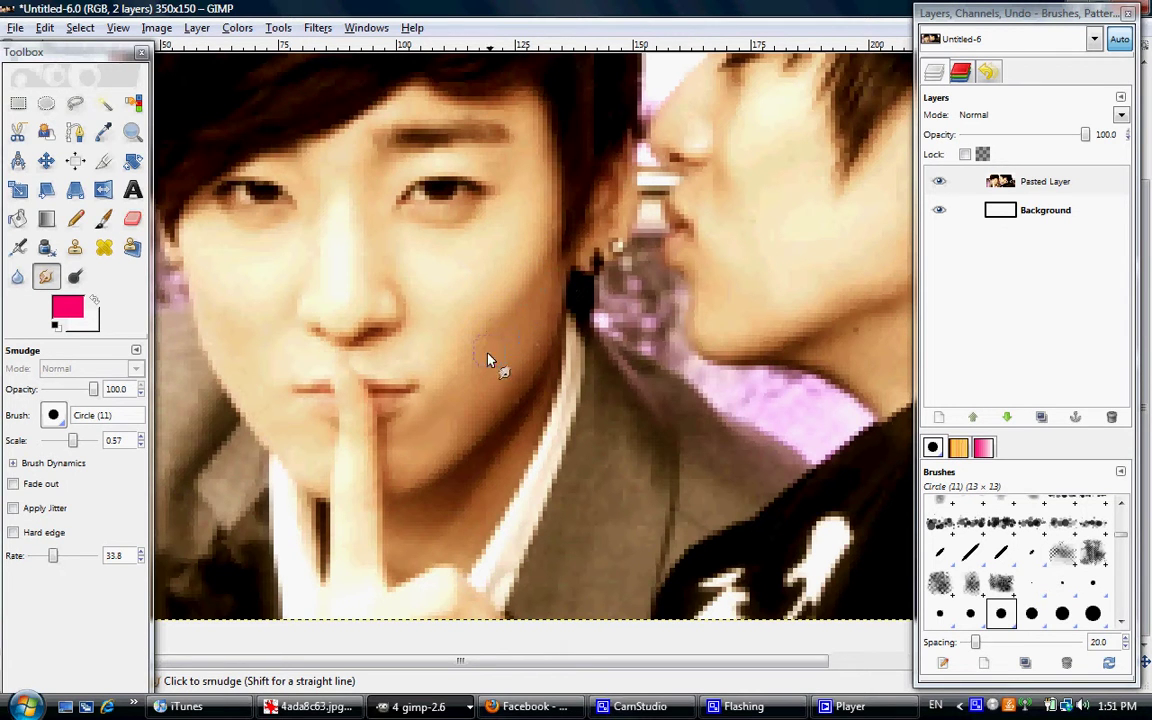
Examine the smudged face at a size that shows the whole signature
left_click(17, 277)
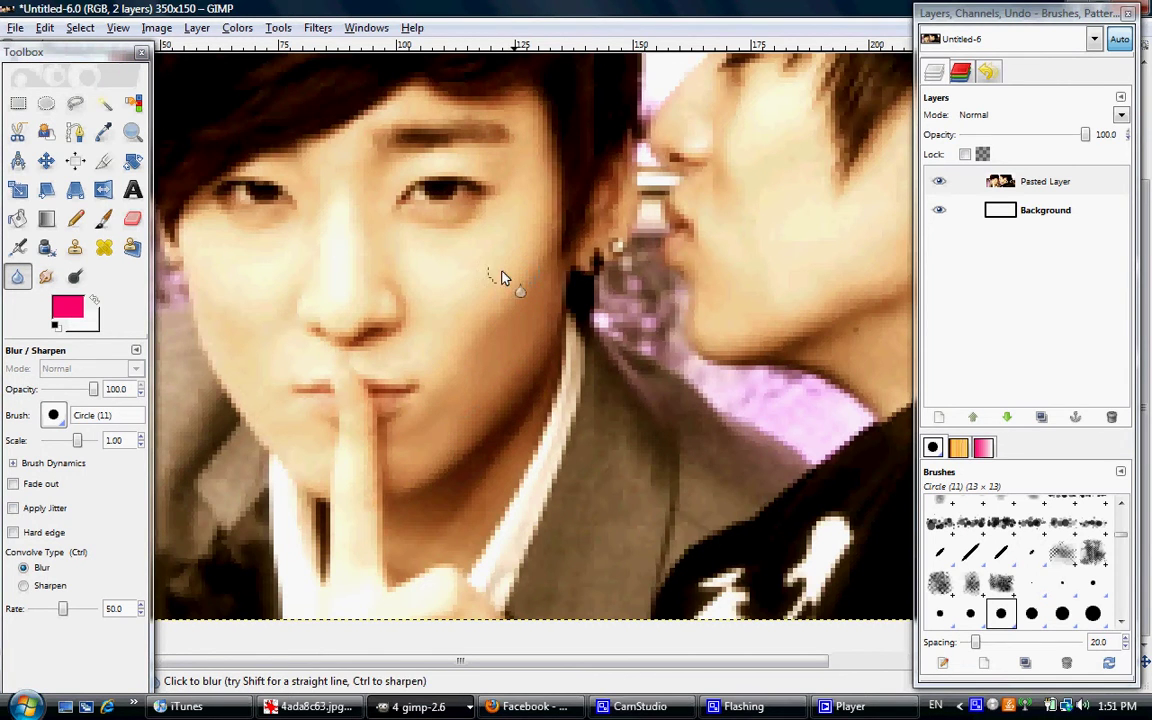
left_click(131, 131)
left_click(50, 421)
left_click(479, 259)
left_click(479, 259)
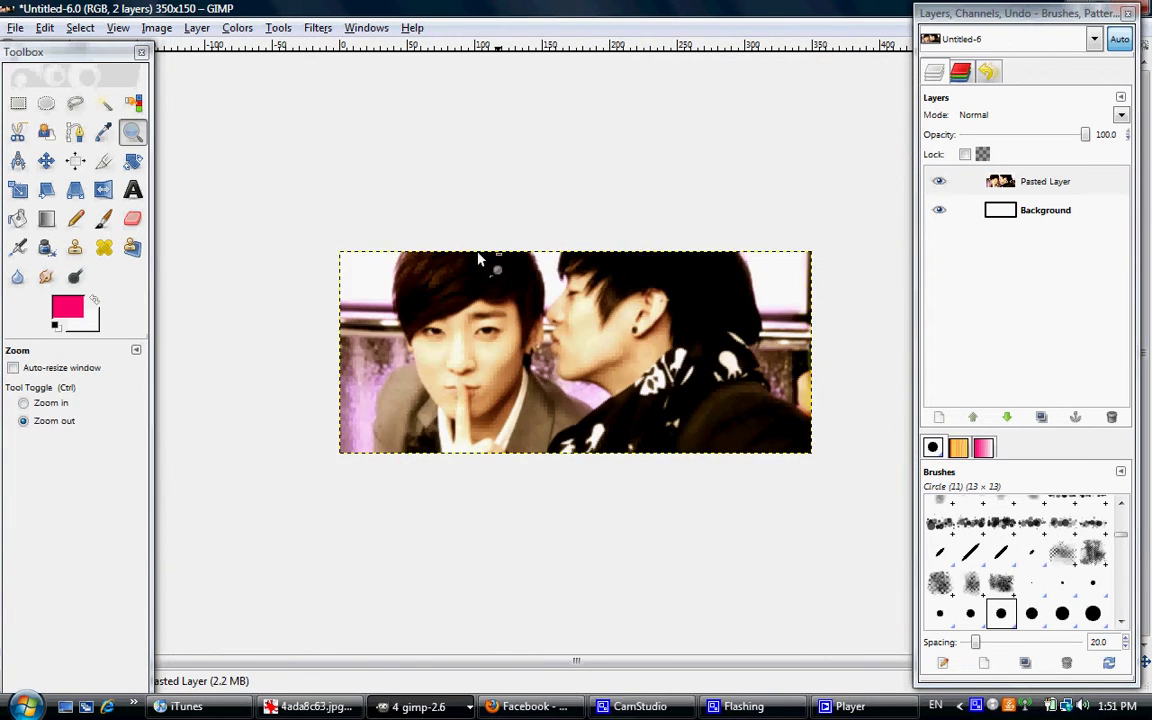
left_click(479, 259)
left_click(479, 259)
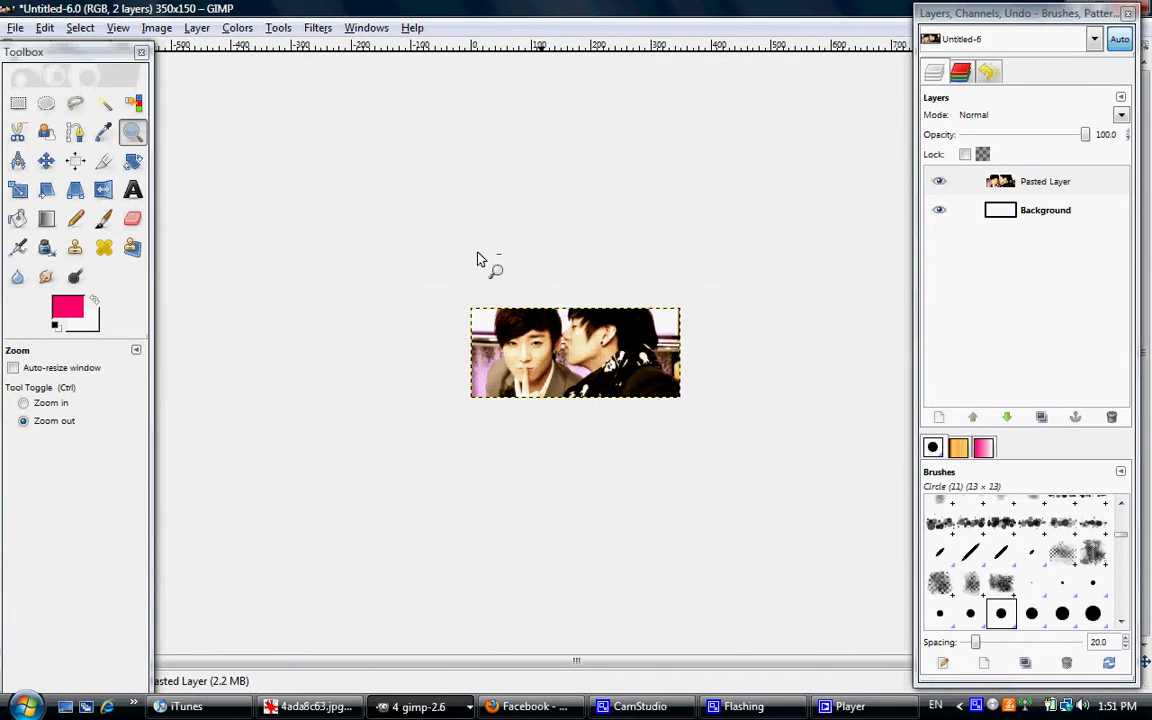
Smudge the cheek and jaw of the man facing the camera further, with brush scale 0.74 and rate 27.9
left_click(50, 403)
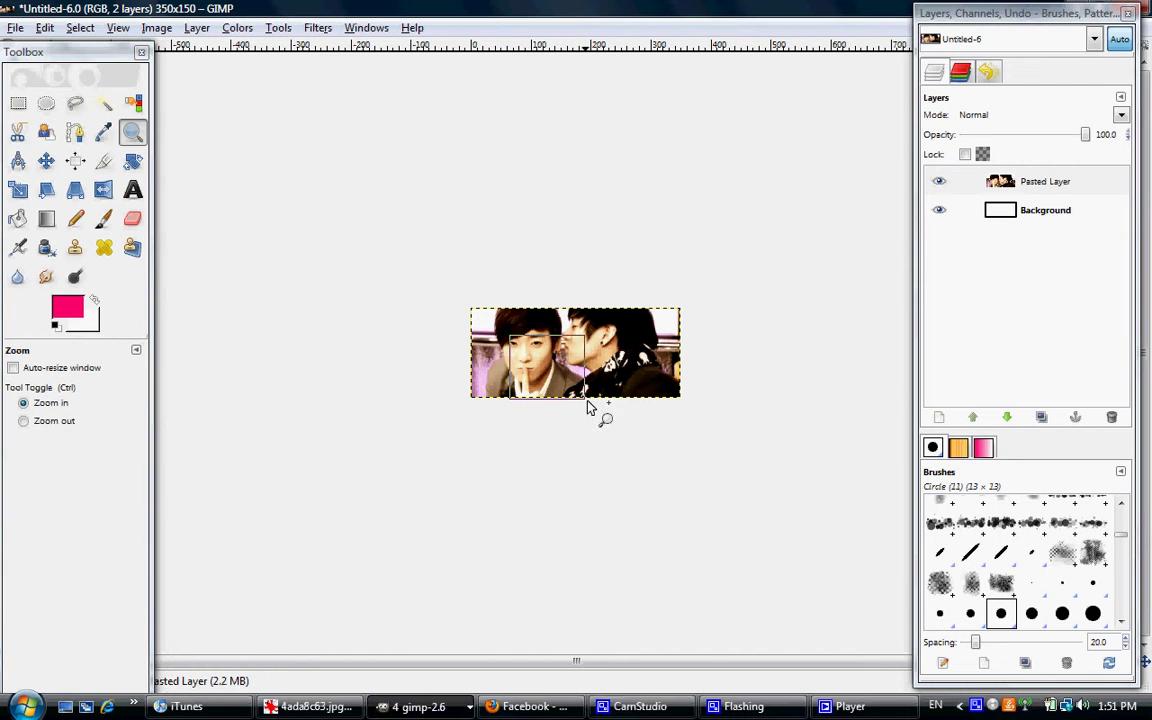
left_click_drag(583, 398, 585, 400)
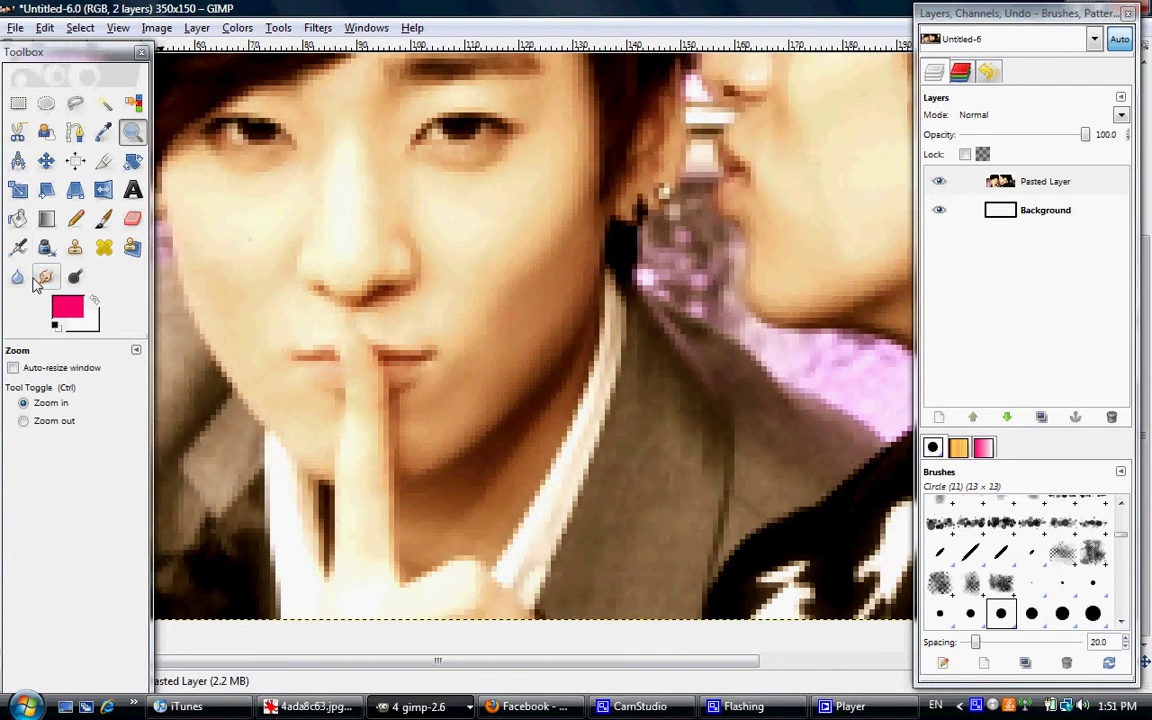
left_click(45, 277)
left_click_drag(55, 556, 70, 556)
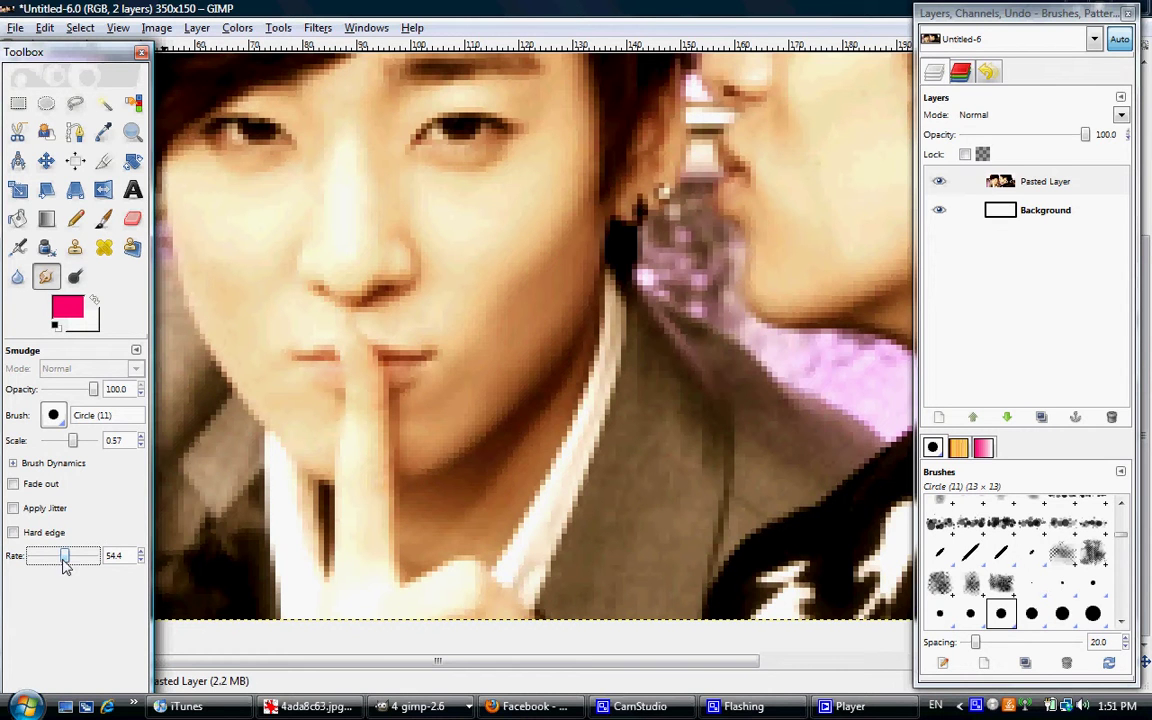
left_click_drag(65, 556, 53, 556)
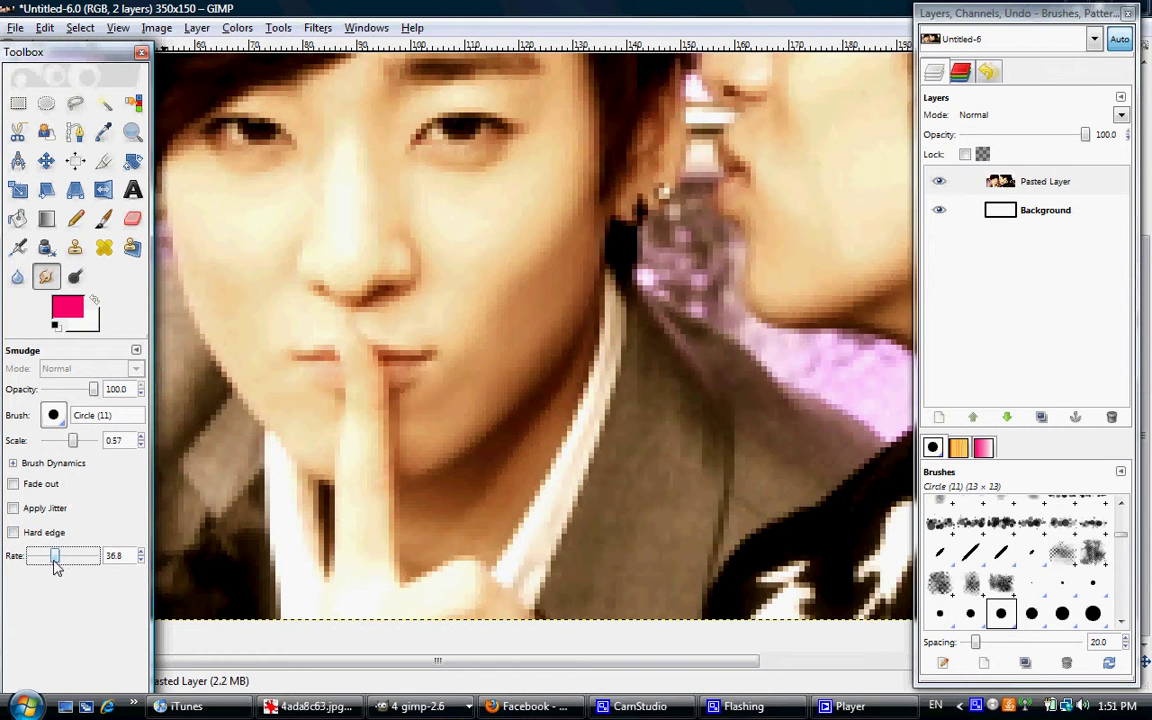
left_click_drag(77, 441, 84, 445)
left_click(76, 446)
left_click(76, 446)
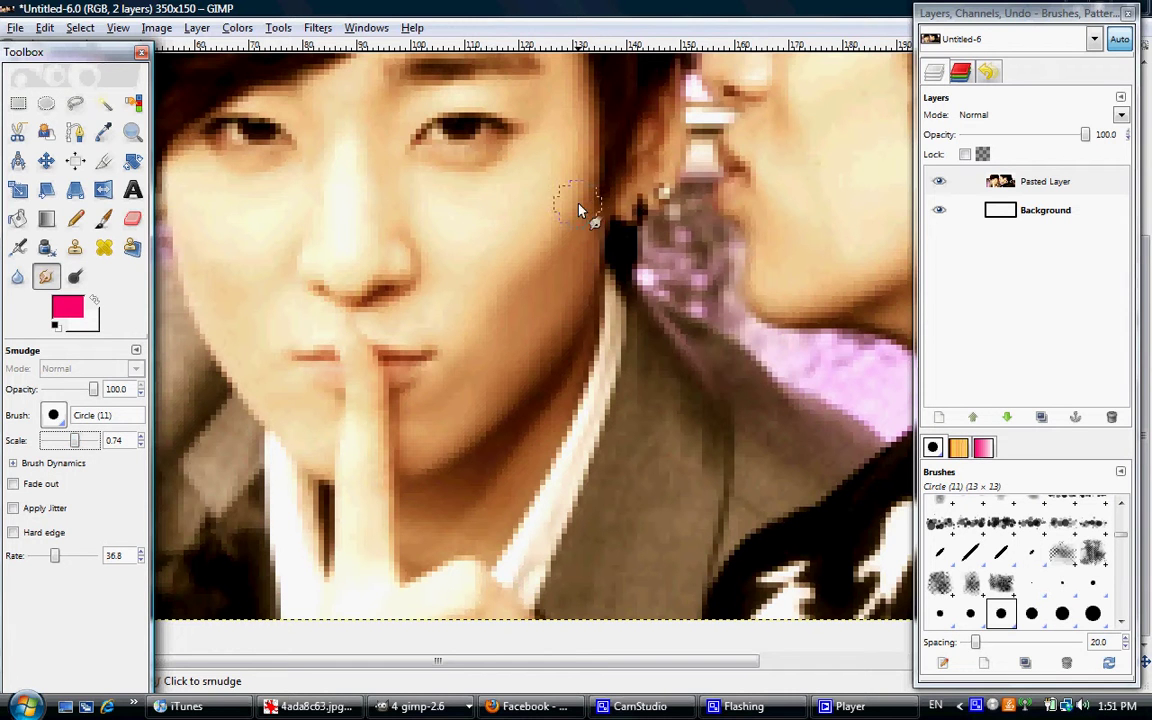
left_click_drag(54, 555, 48, 555)
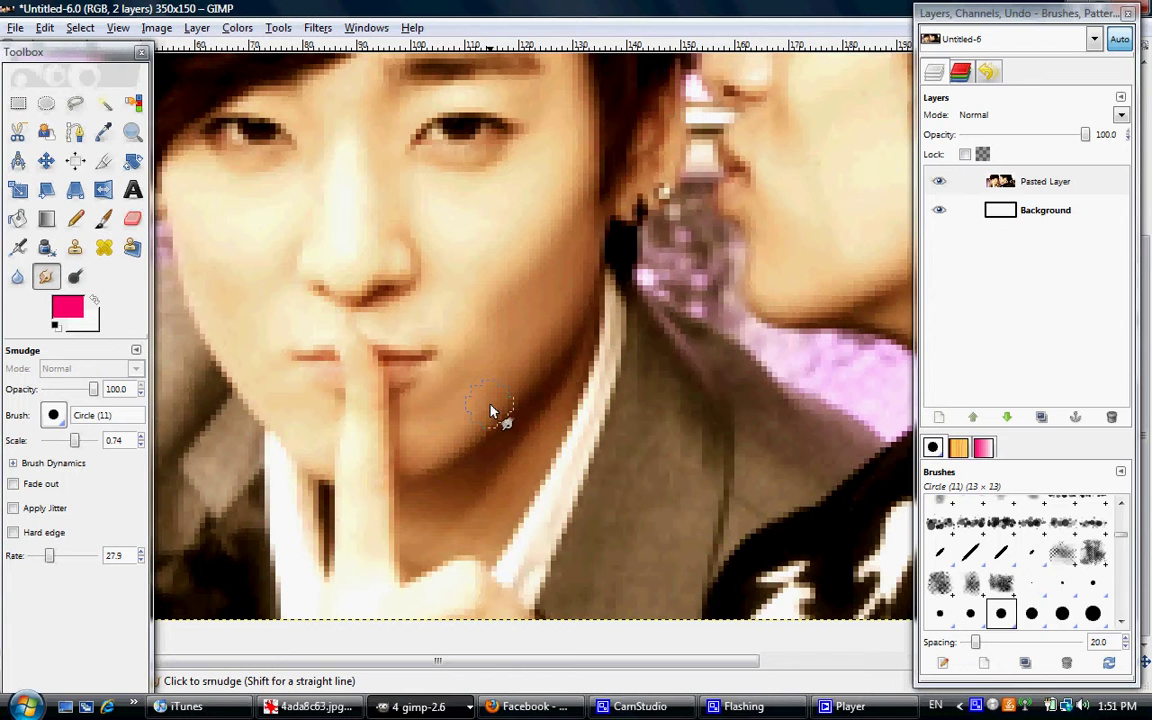
Compare the whole signature with the finished example elbin.xcf, ending back on the untitled working image
left_click(133, 131)
left_click(23, 420)
left_click(299, 405)
left_click(299, 405)
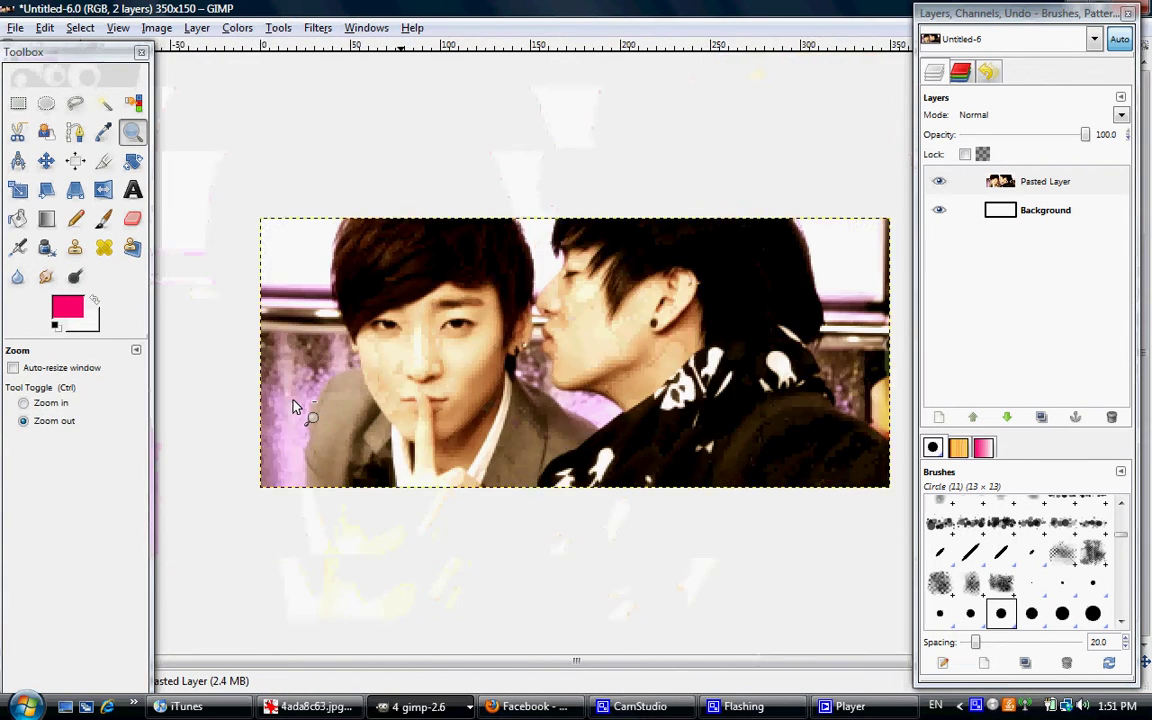
left_click(296, 407)
left_click(296, 407)
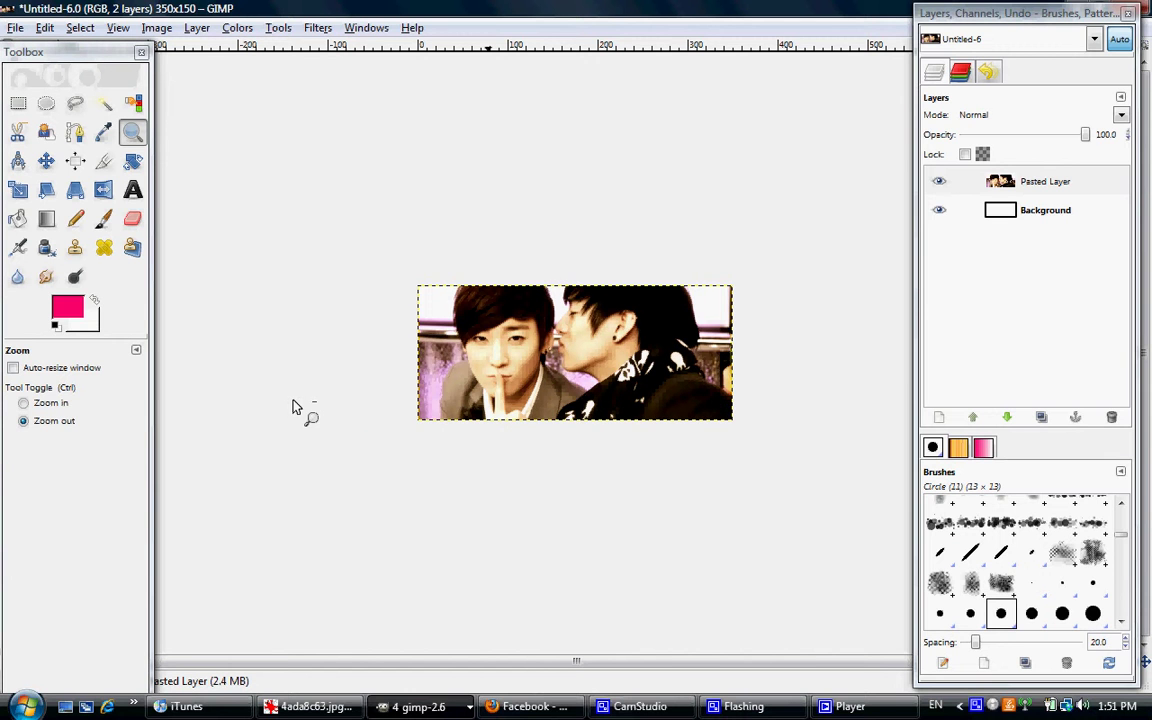
left_click(505, 706)
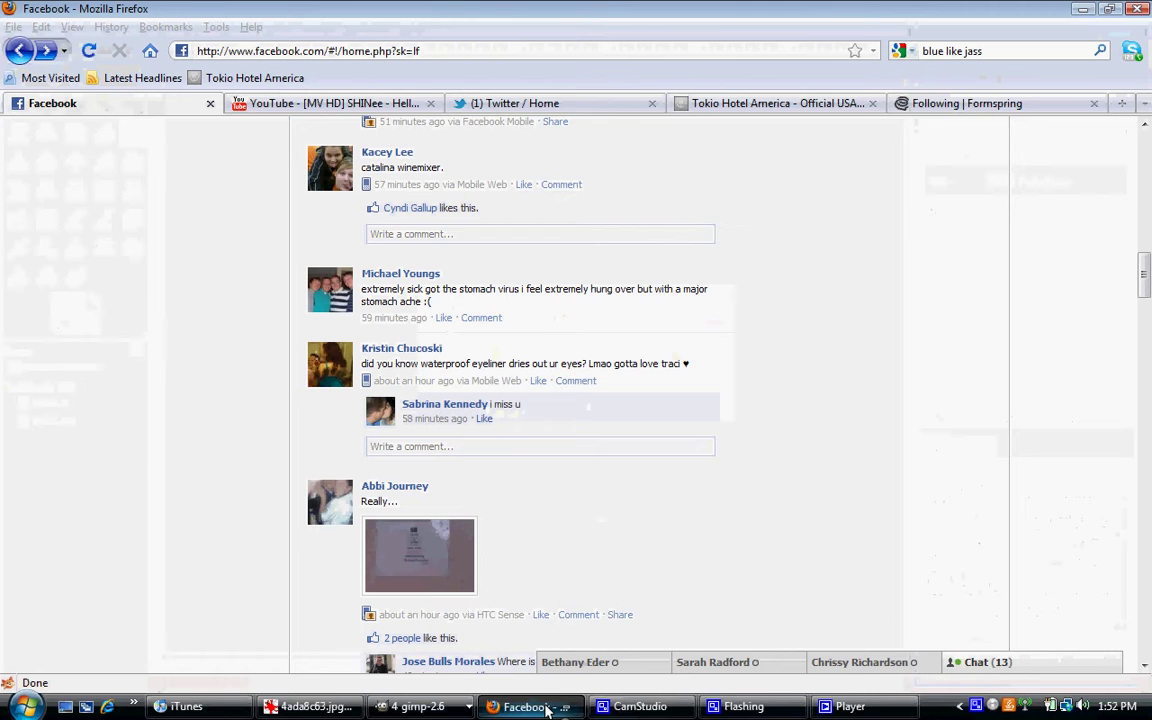
left_click(385, 706)
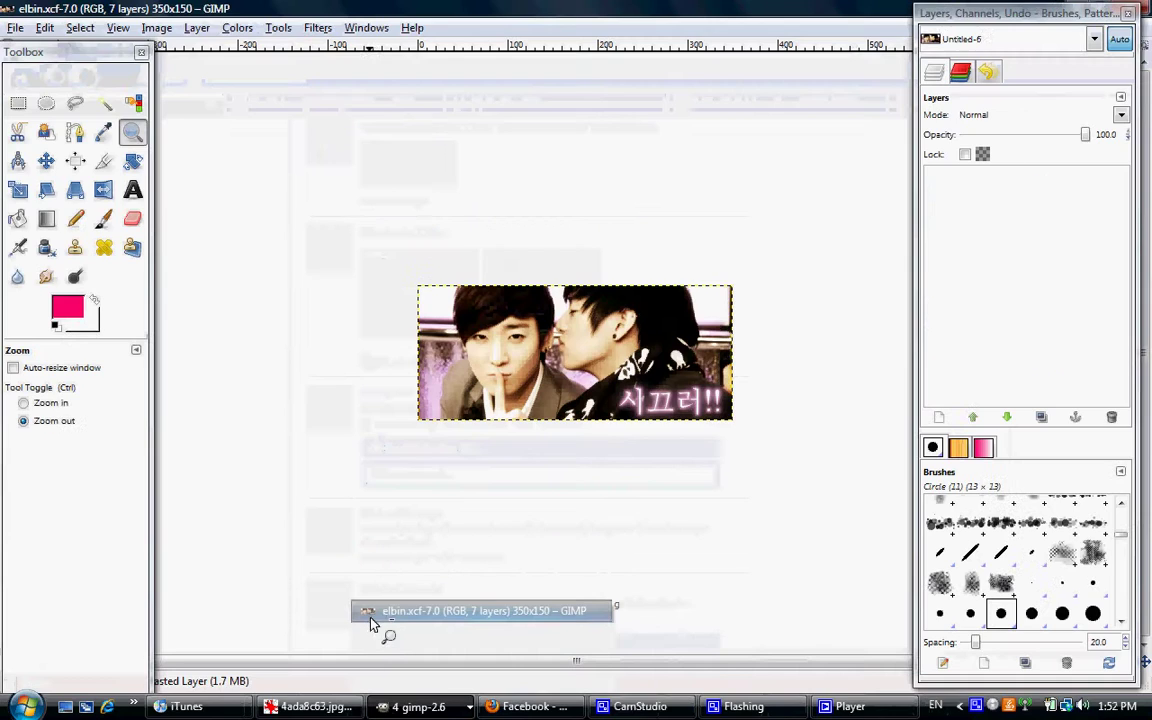
left_click(420, 609)
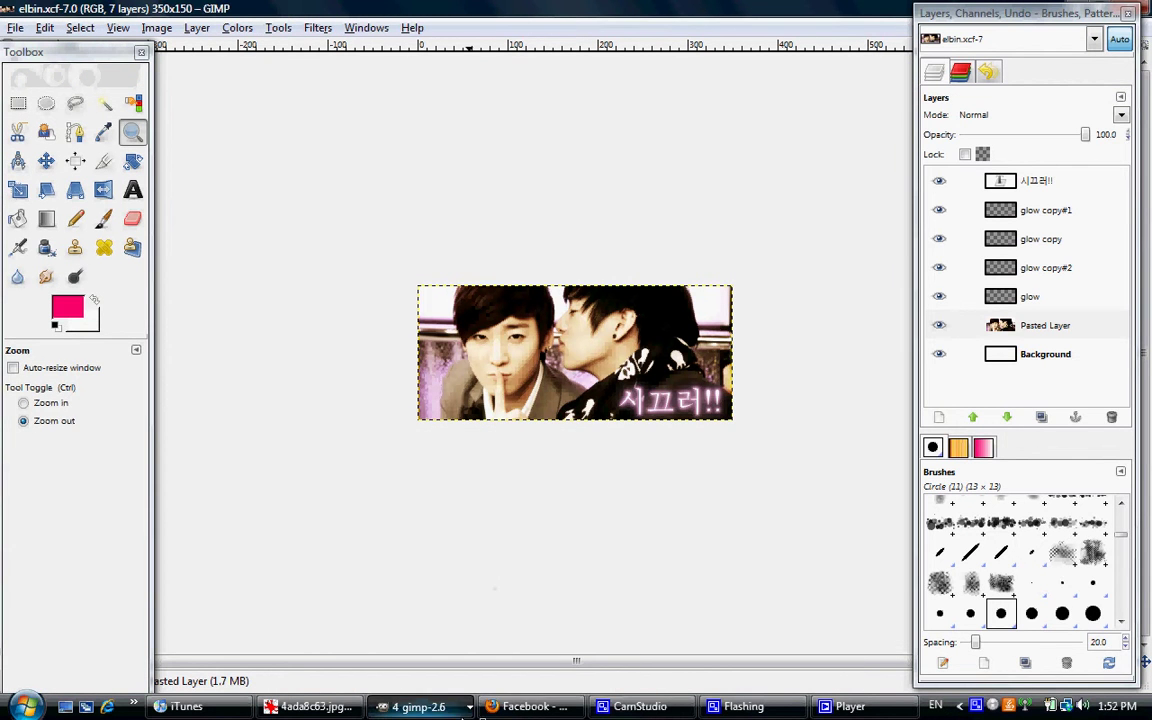
left_click(415, 706)
left_click(458, 634)
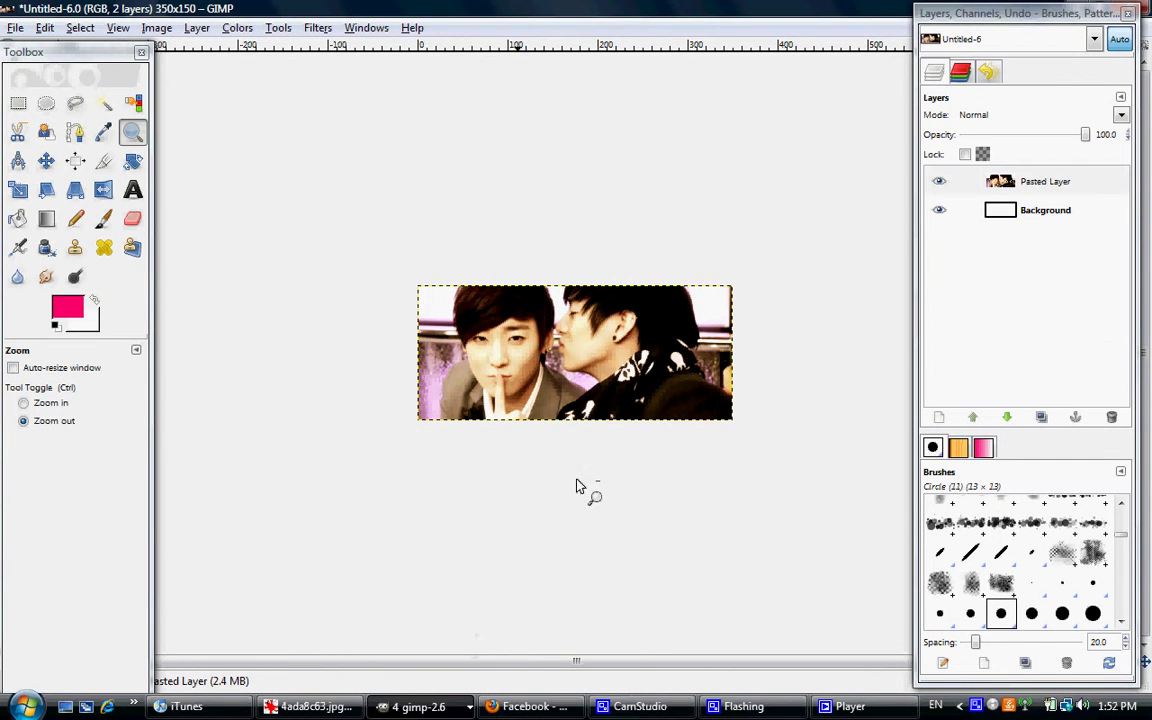
Compare an earlier state in the undo history with the latest Smudge state, finishing on the latest one
left_click(988, 73)
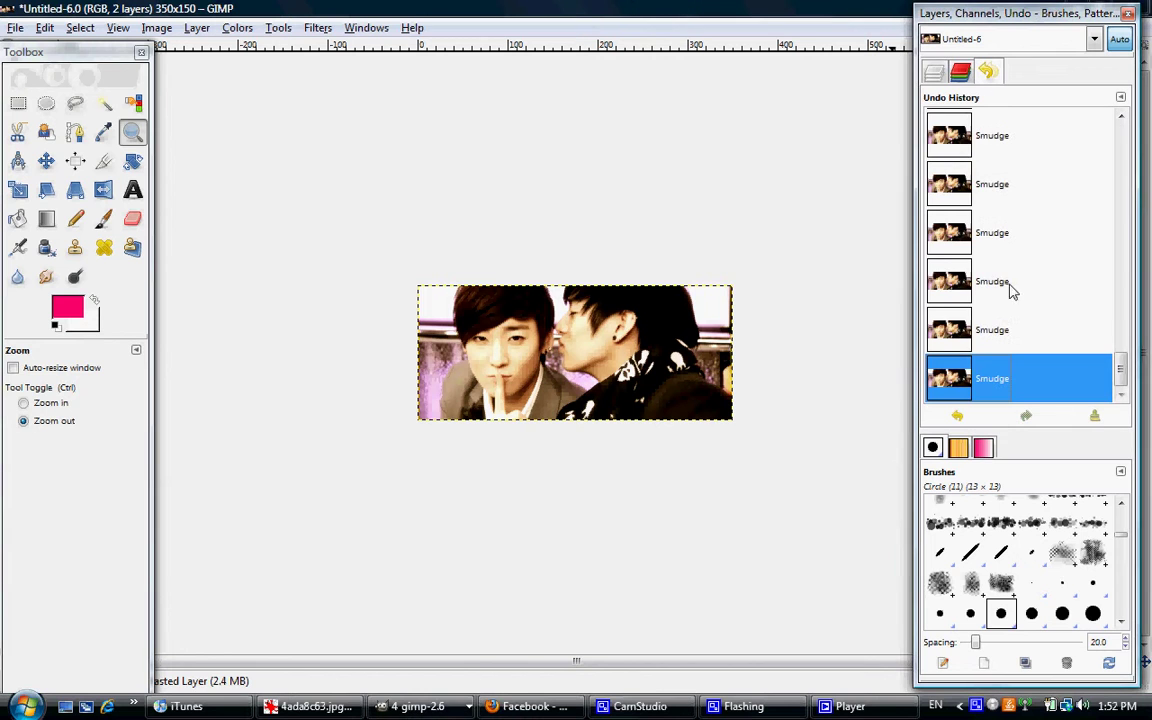
mouse_move(1122, 372)
left_mouse_down()
mouse_move(1129, 158)
mouse_move(1122, 382)
left_mouse_up()
left_click(985, 187)
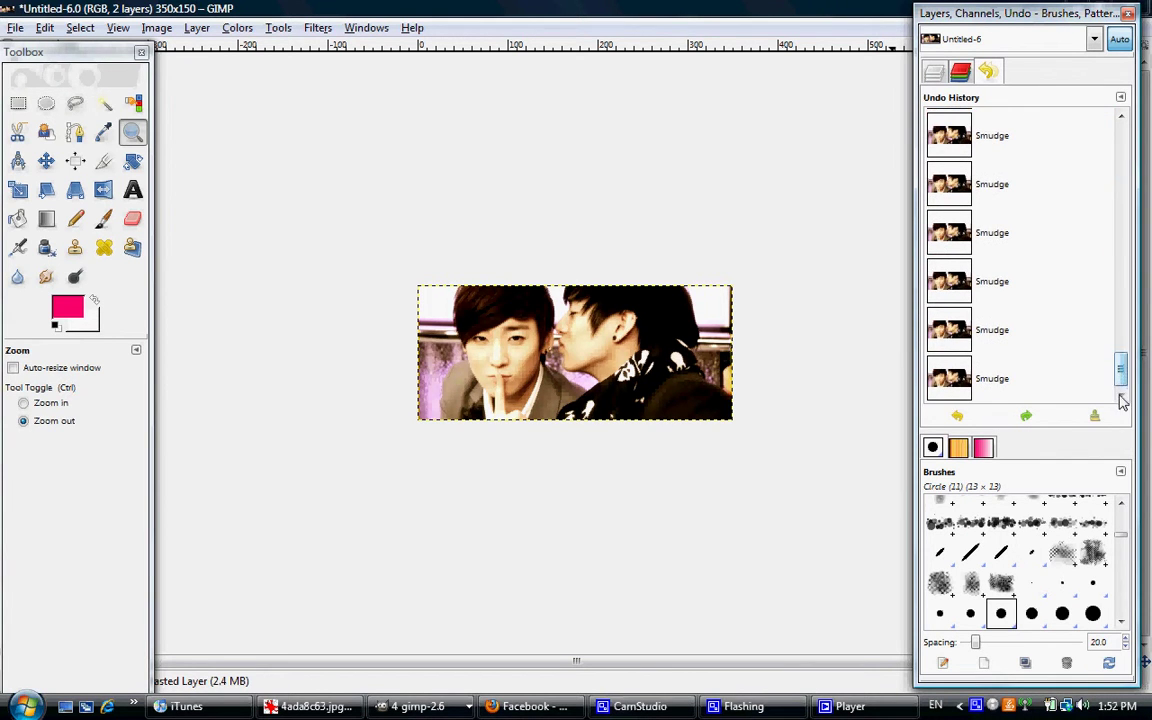
left_click(953, 378)
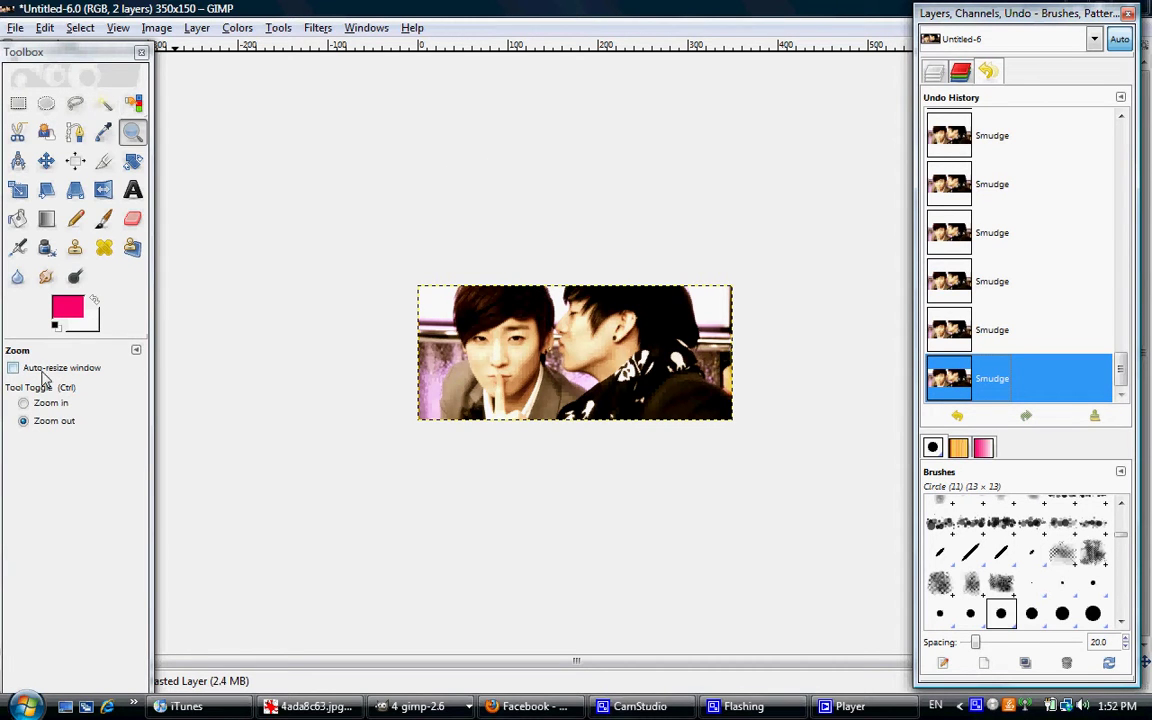
Smudge the facial skin of the man in profile on the pasted layer, with brush scale 0.74 and rate 27.9
left_click(23, 403)
left_click_drag(522, 313, 628, 415)
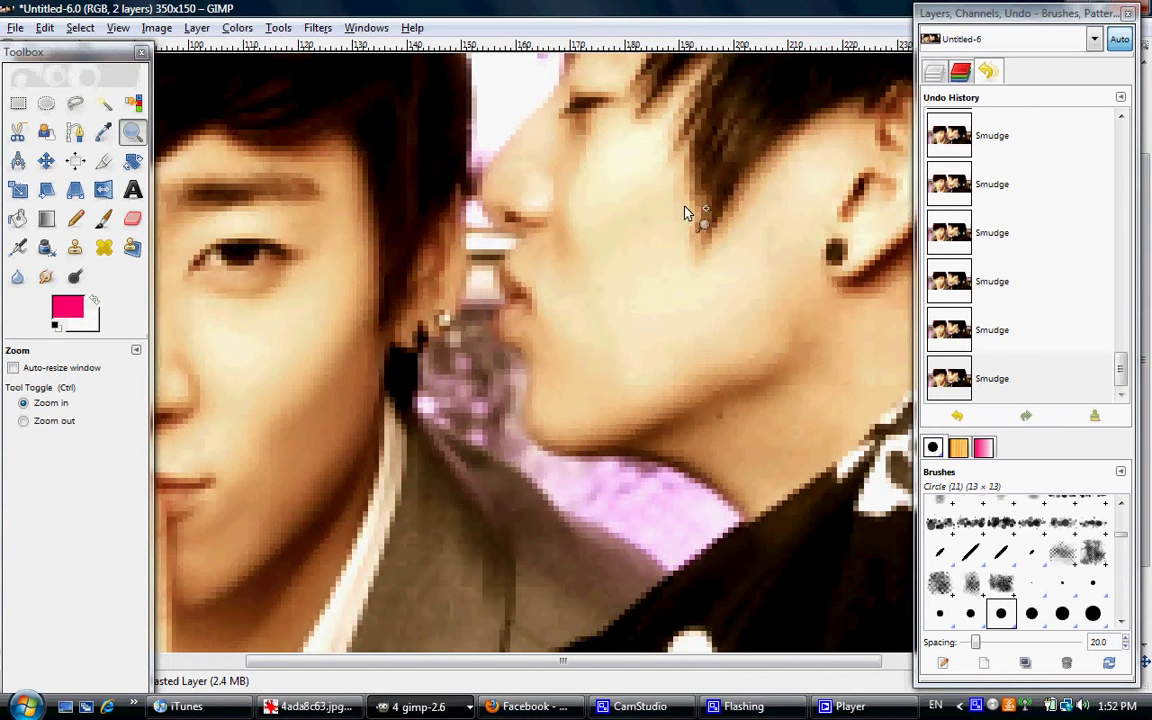
key("ctrl+l")
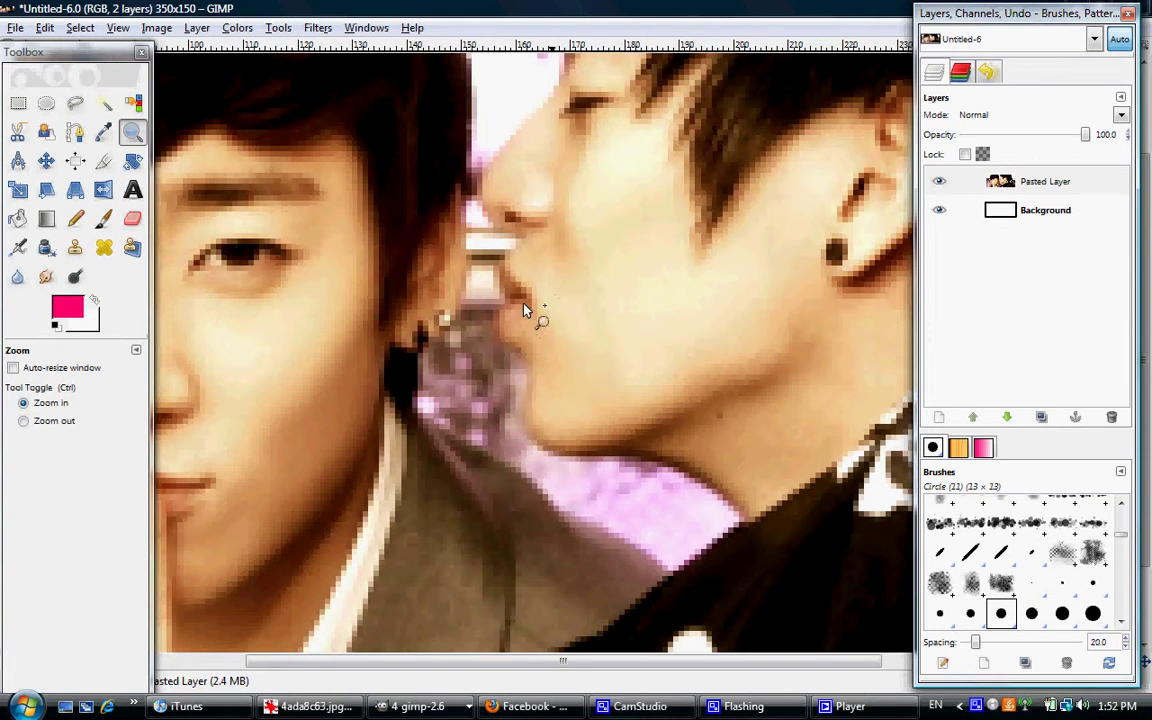
left_click(45, 277)
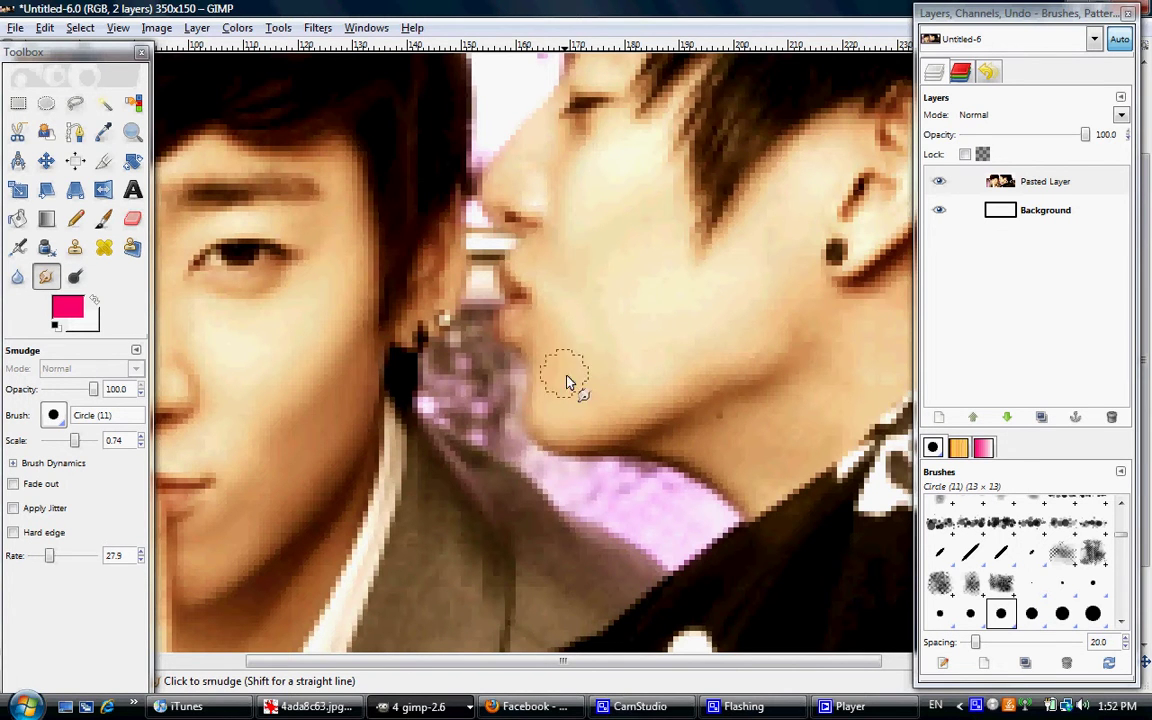
Smudge the cheek of the man in profile with a larger brush at 1.84 scale and a rate of 35.3
left_click(132, 132)
left_click(23, 420)
left_click(334, 403)
left_click(334, 403)
left_click(334, 403)
left_click(334, 403)
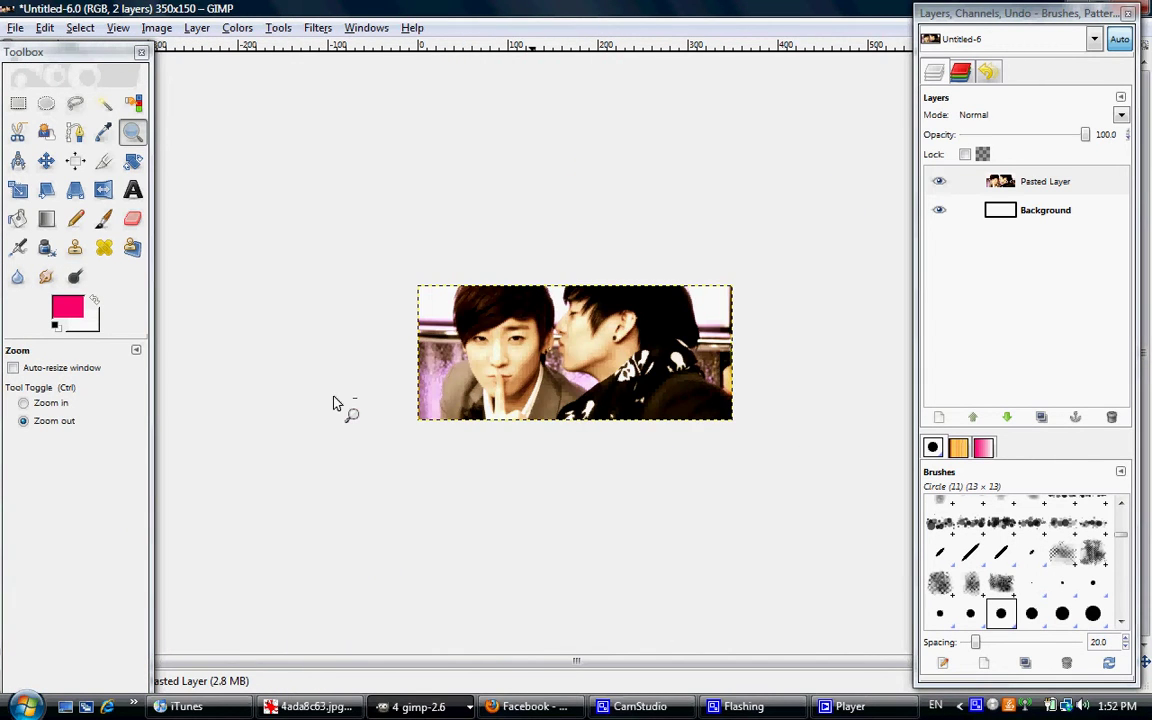
left_click(46, 247)
left_click(46, 277)
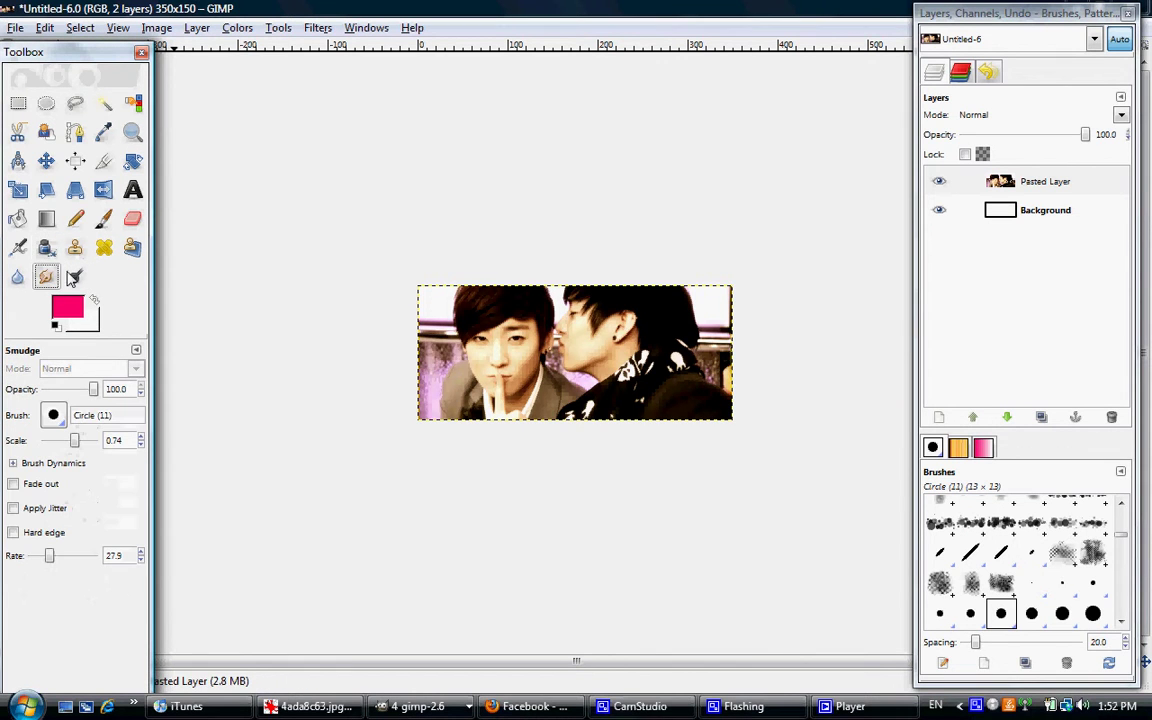
left_click_drag(52, 558, 57, 555)
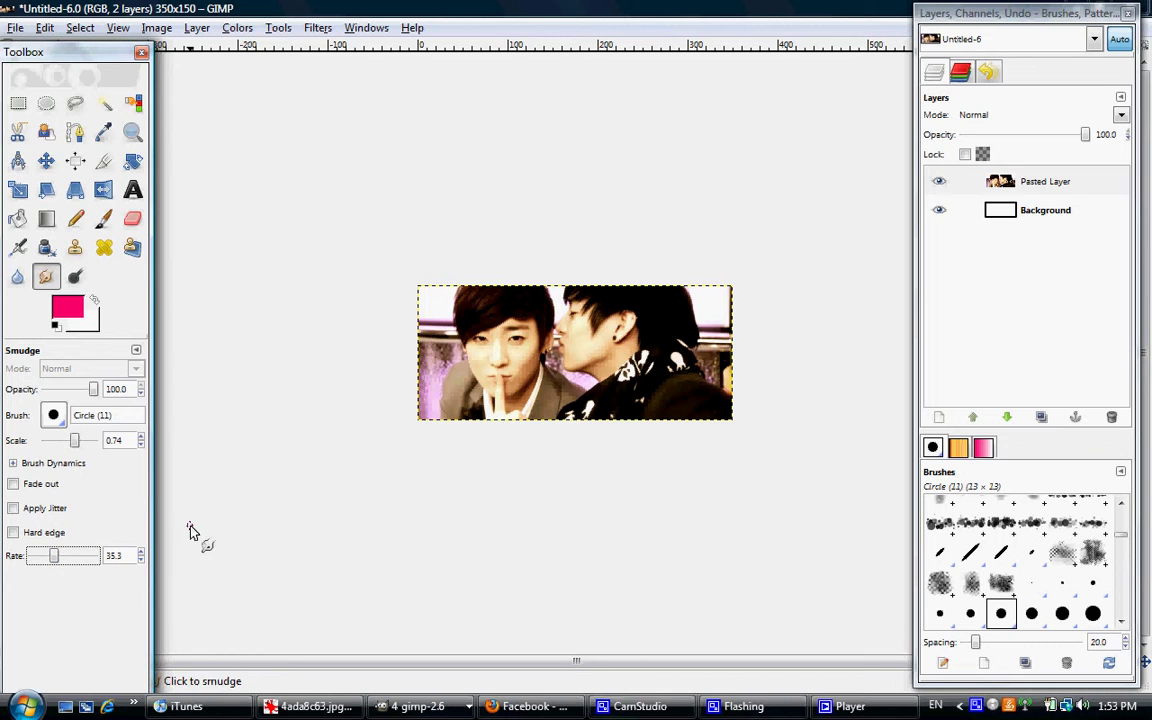
left_click_drag(76, 440, 83, 440)
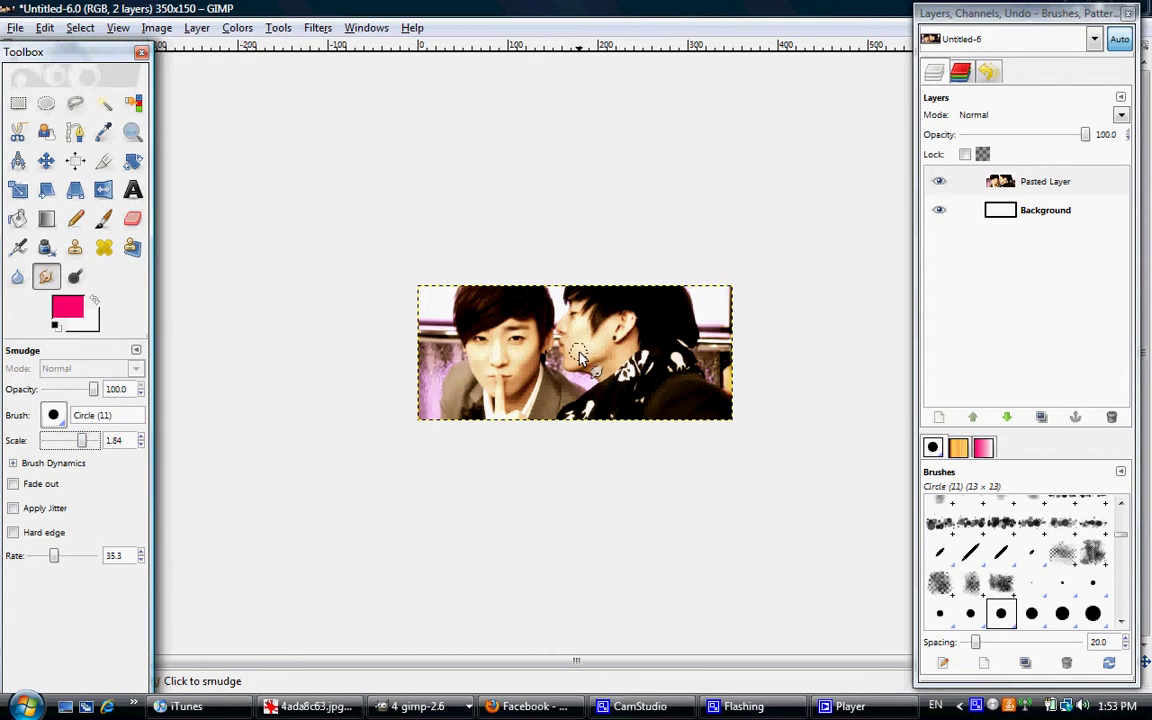
left_click_drag(580, 336, 588, 342)
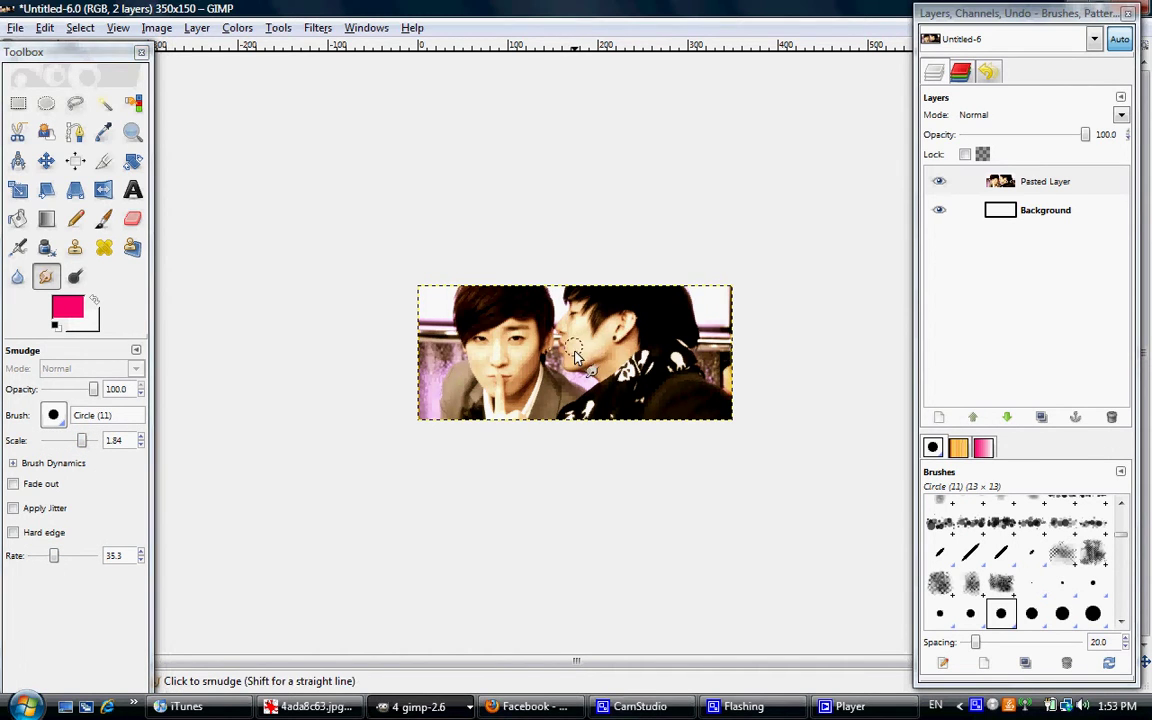
Compare the Hue-Saturation state in the undo history with the latest Smudge state, ending on the latest one
left_click(987, 71)
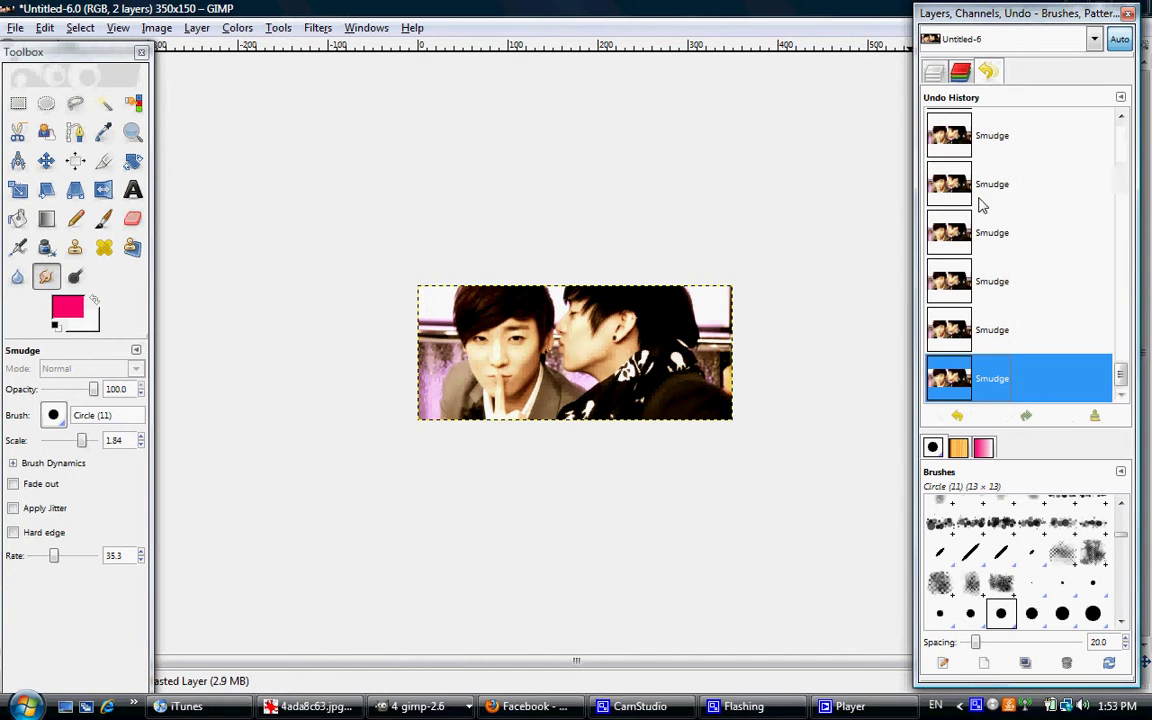
scroll(1130, 165, "up", 3)
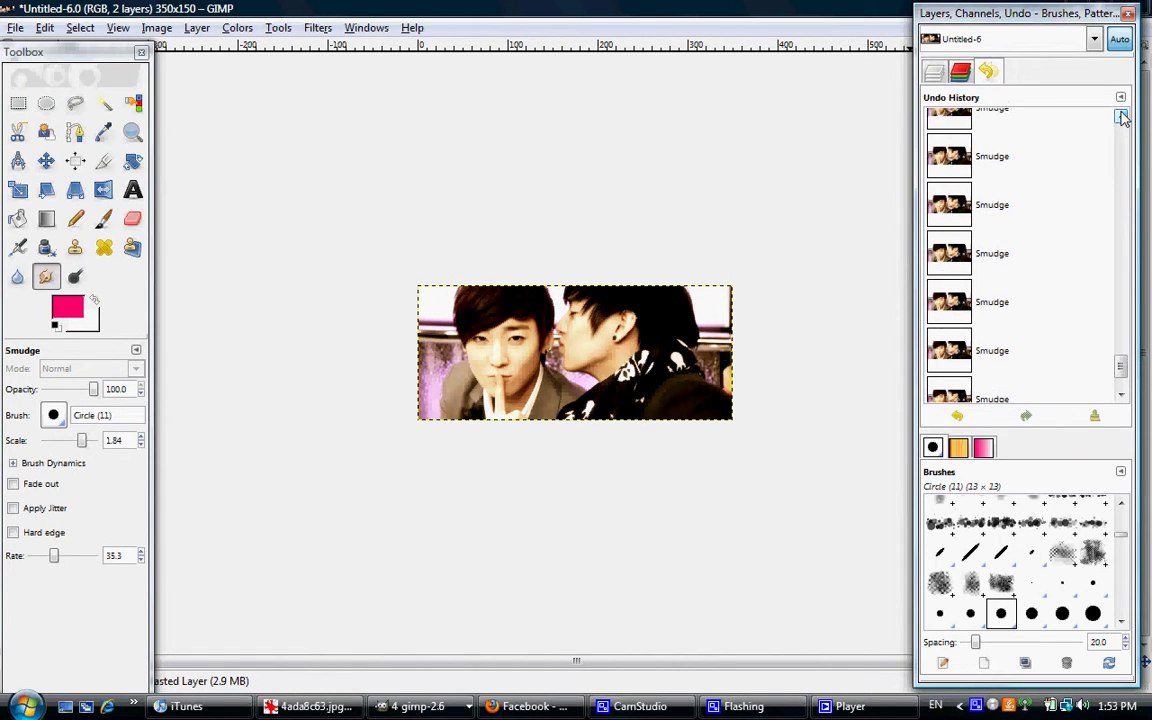
left_click_drag(1121, 355, 1123, 160)
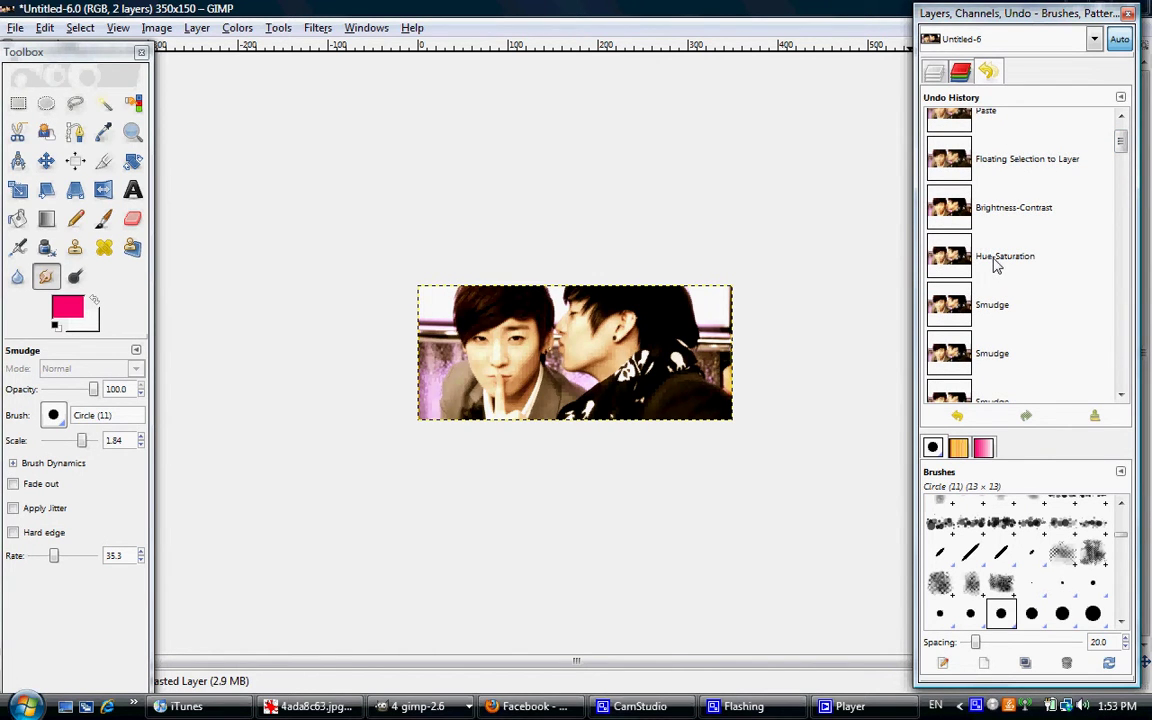
left_click(995, 258)
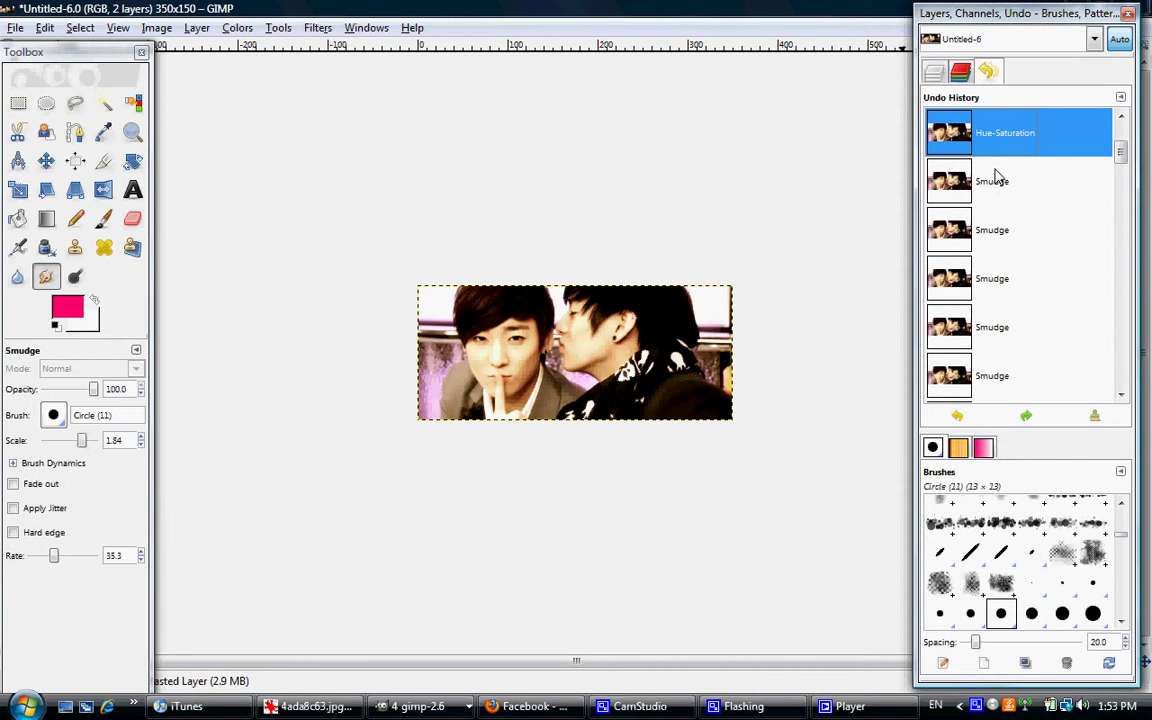
scroll(975, 270, "down", 5)
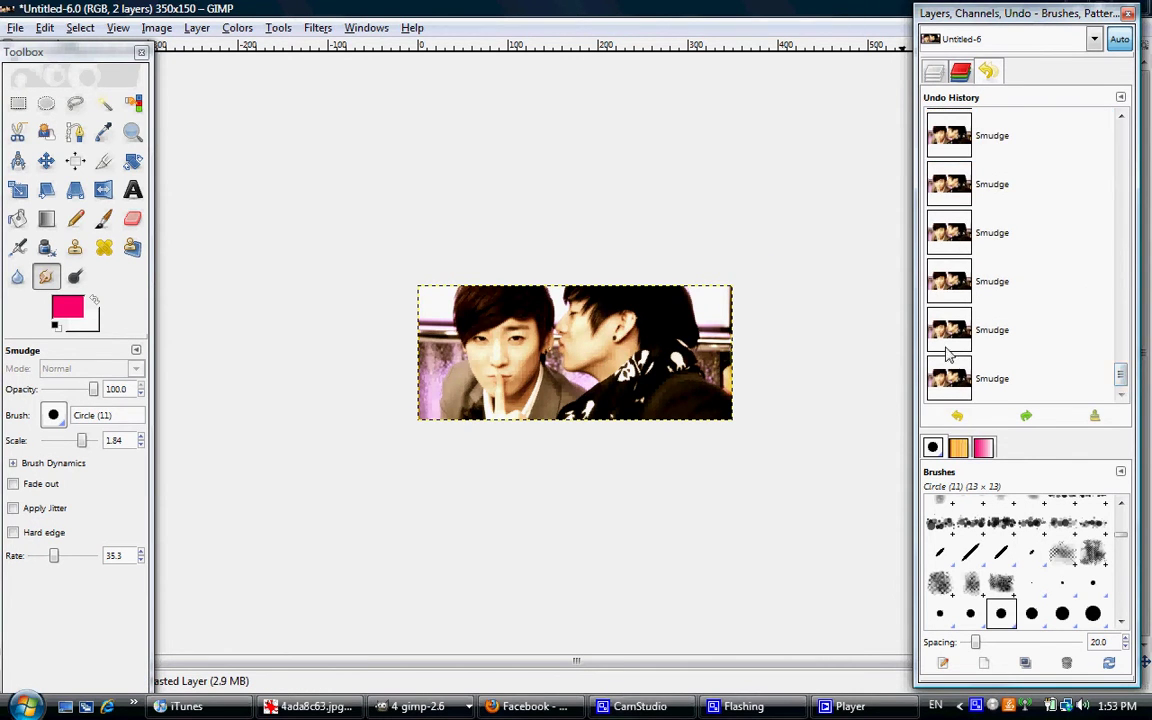
left_click(953, 378)
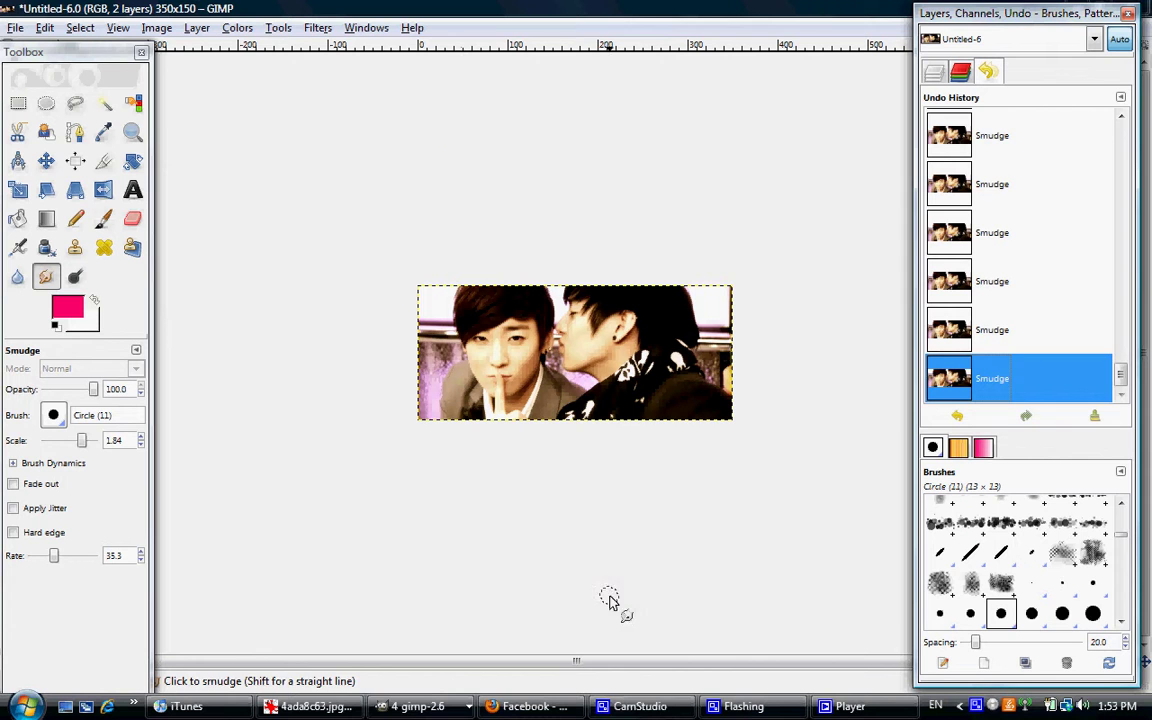
Compare the smudged skin with the finished example elbin.xcf and return to the untitled working image
left_click(415, 706)
left_click(424, 612)
left_click(416, 706)
left_click(426, 634)
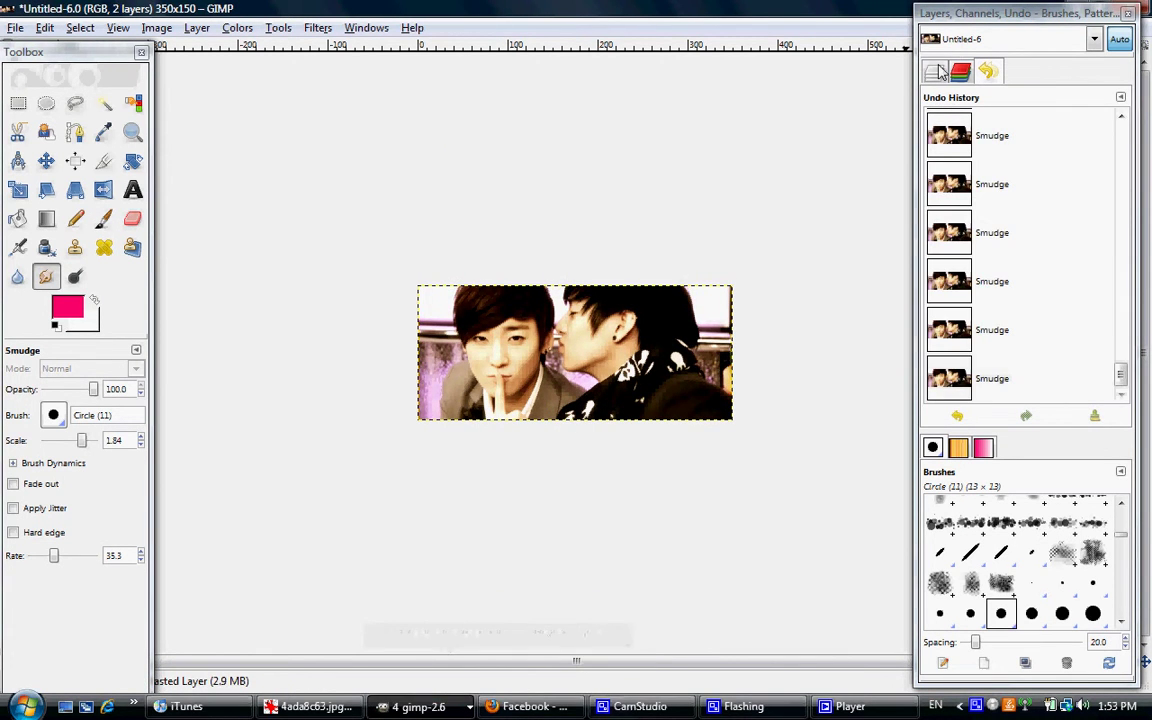
Apply Hue-Saturation to the pasted layer with master saturation at -9, also trying the green and red saturation
key("ctrl+l")
left_click(192, 29)
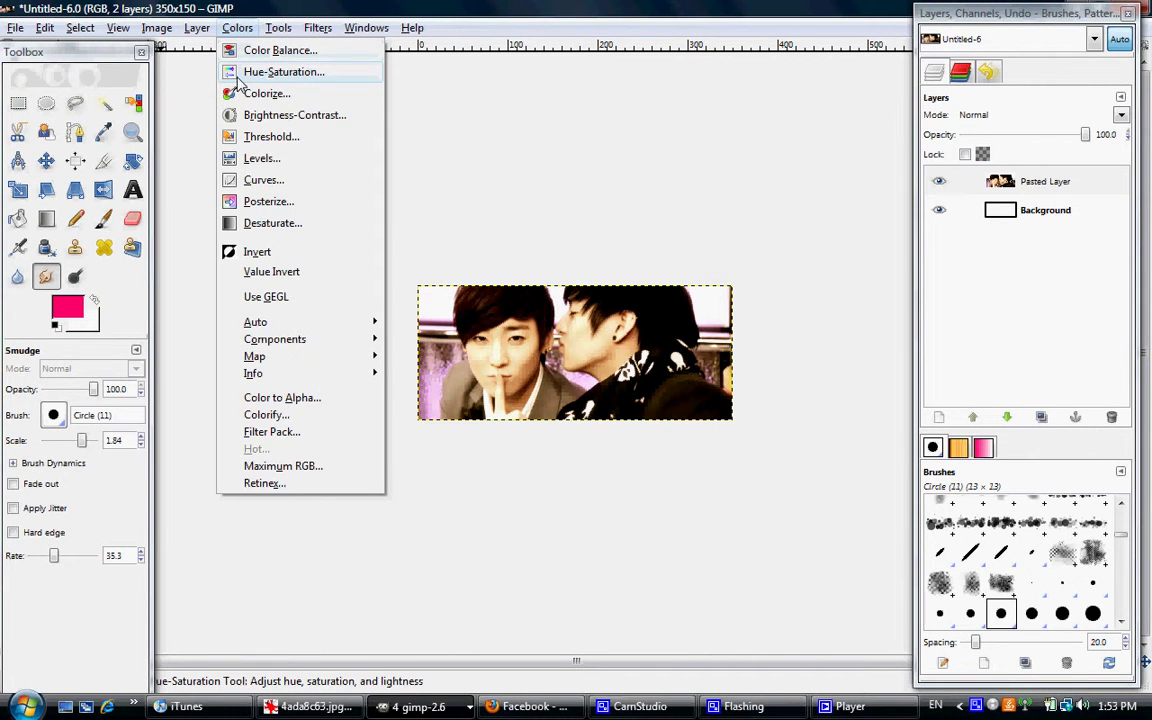
left_click(255, 72)
left_click_drag(232, 374, 222, 373)
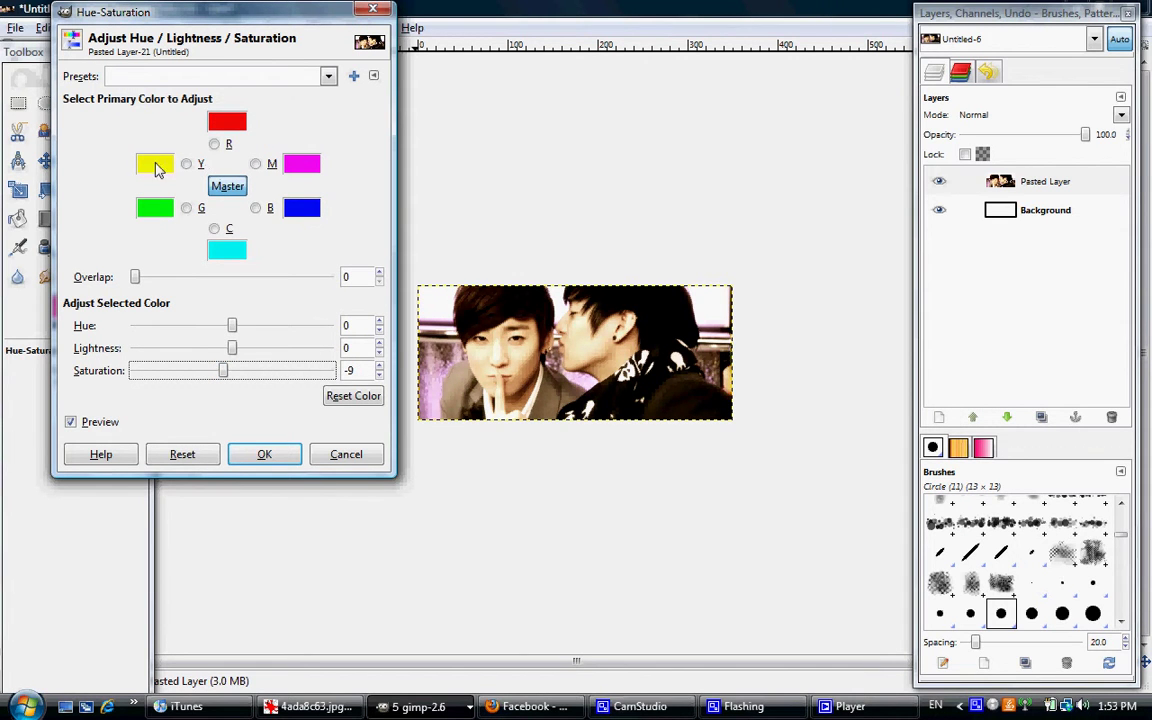
left_click(188, 207)
mouse_move(232, 371)
left_mouse_down()
mouse_move(134, 369)
mouse_move(229, 372)
mouse_move(139, 370)
mouse_move(237, 385)
left_mouse_up()
left_click(226, 145)
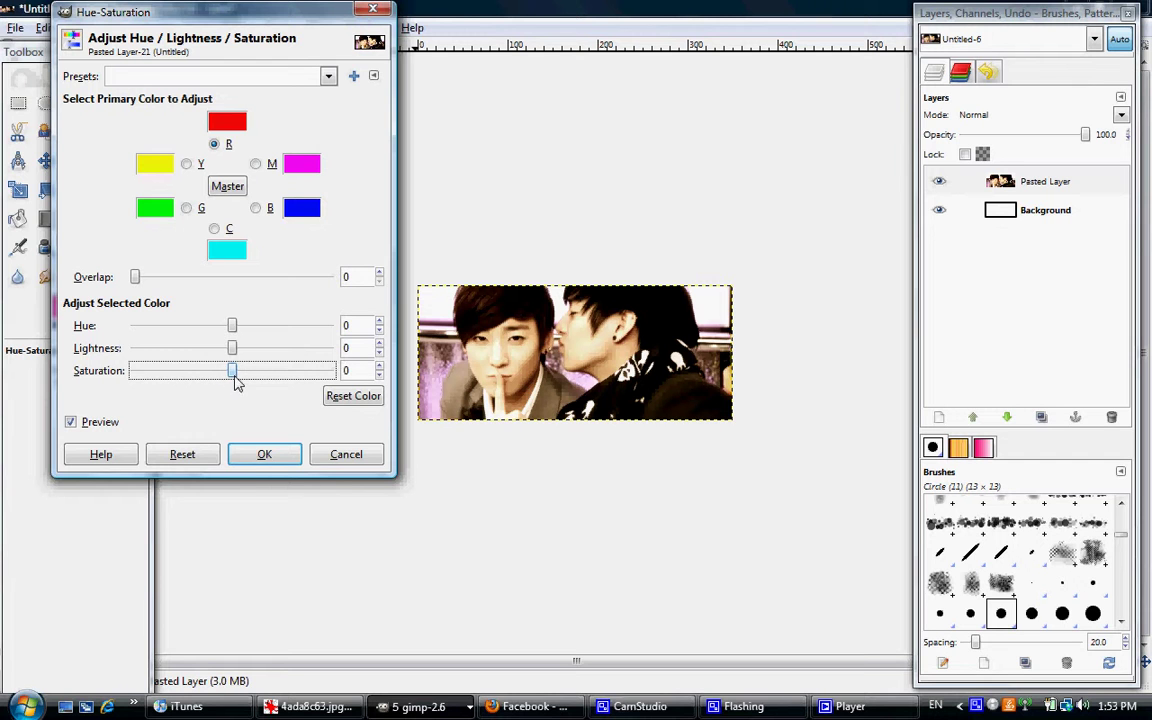
left_click(264, 456)
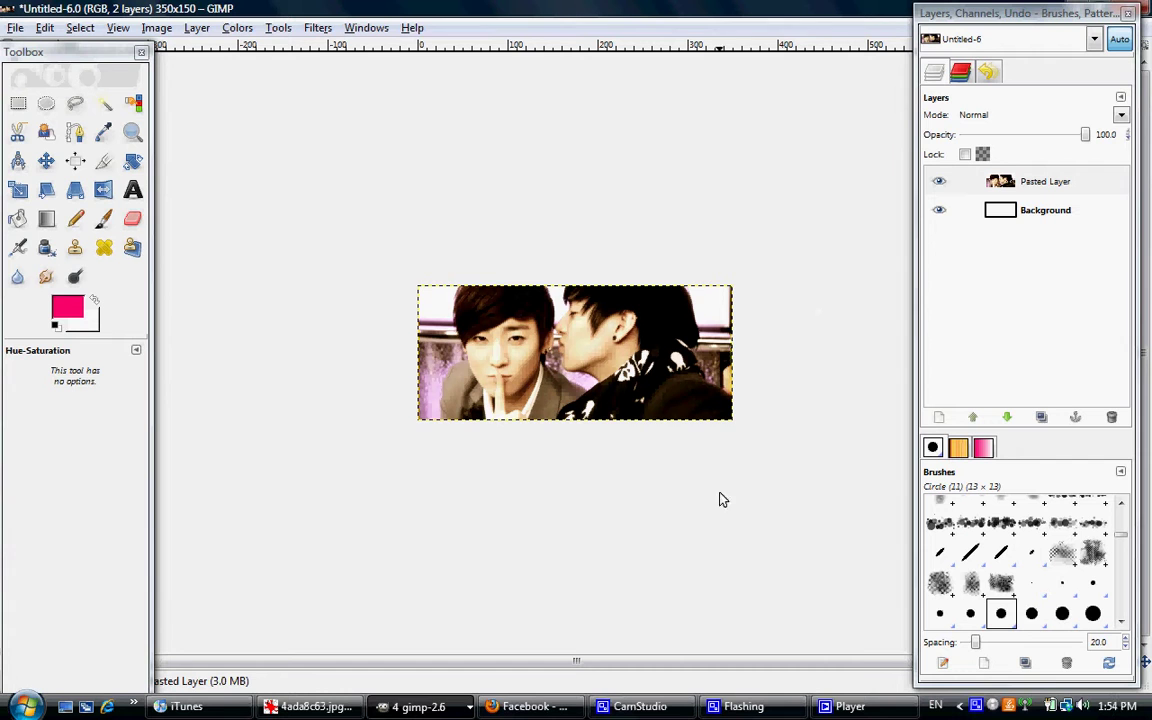
Check the toned-down colours against the finished example elbin.xcf, ending back on the untitled image
left_click(418, 706)
left_click(447, 634)
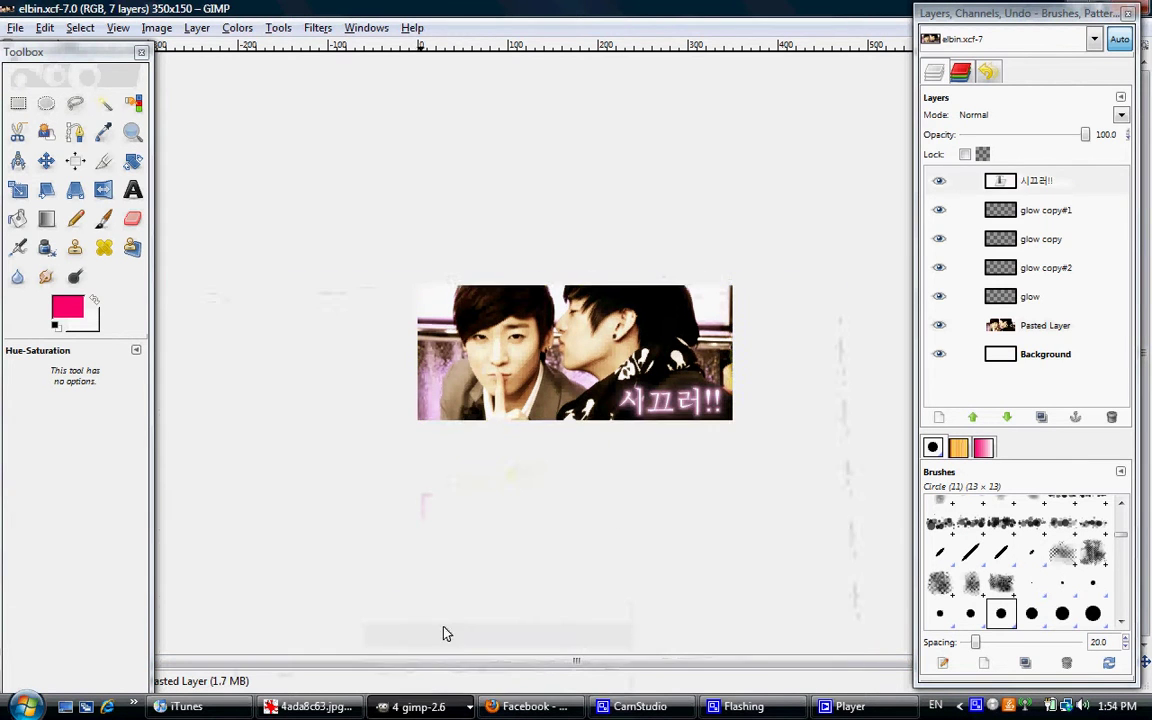
left_click(418, 706)
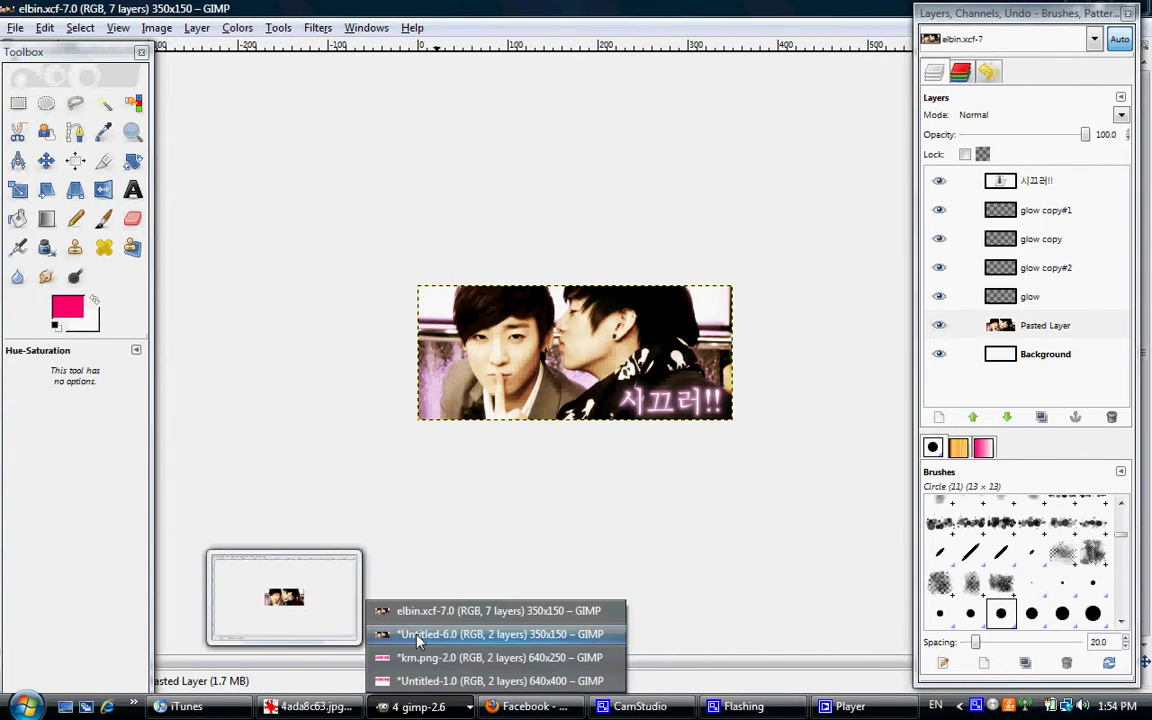
left_click(419, 636)
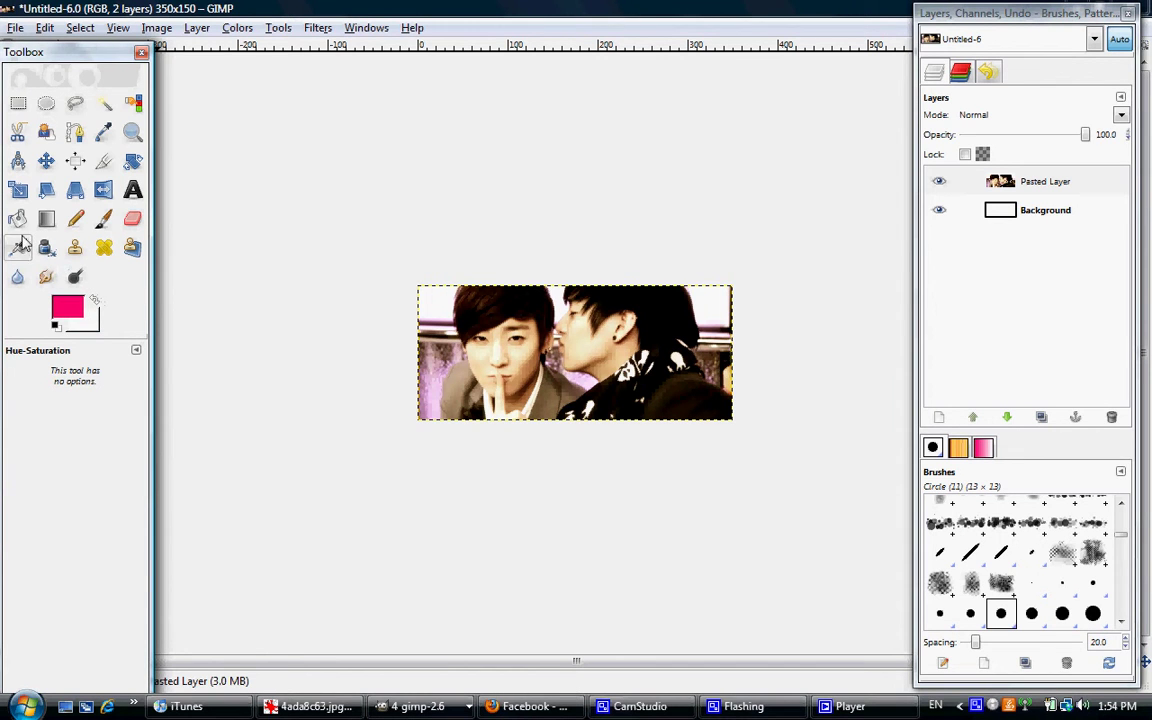
Sample a mauve foreground colour from the purple backdrop beside the man with the finger on his lips
left_click(104, 131)
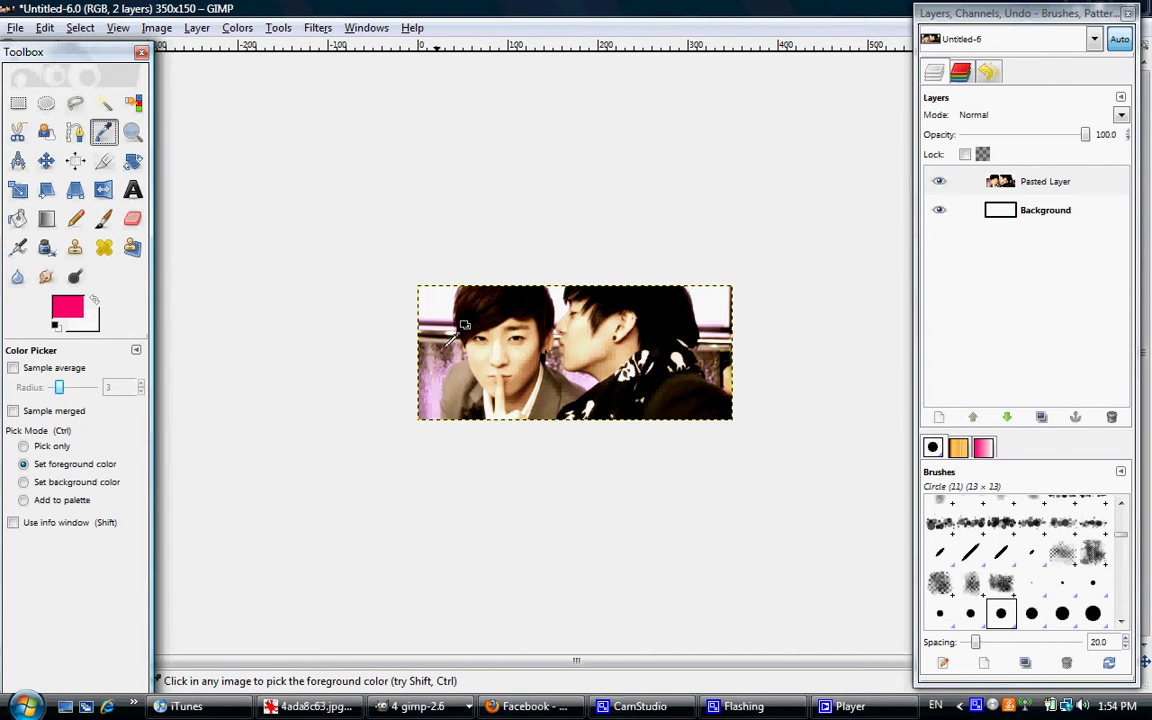
left_click(447, 360)
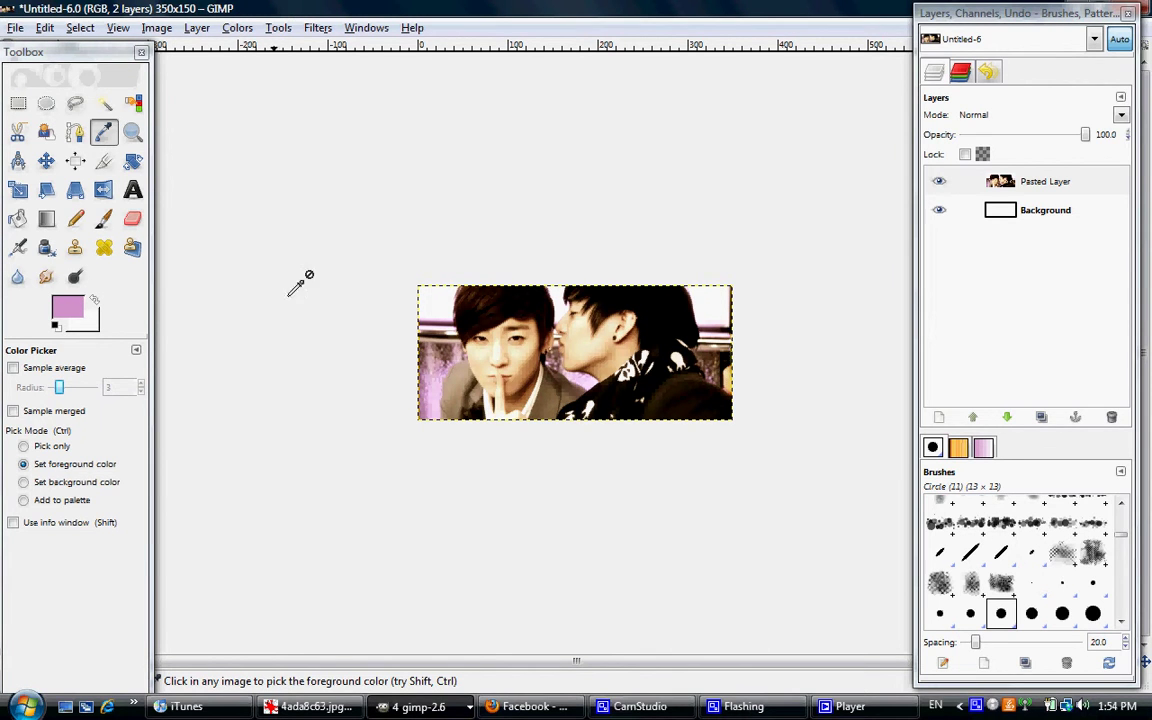
left_click(424, 395)
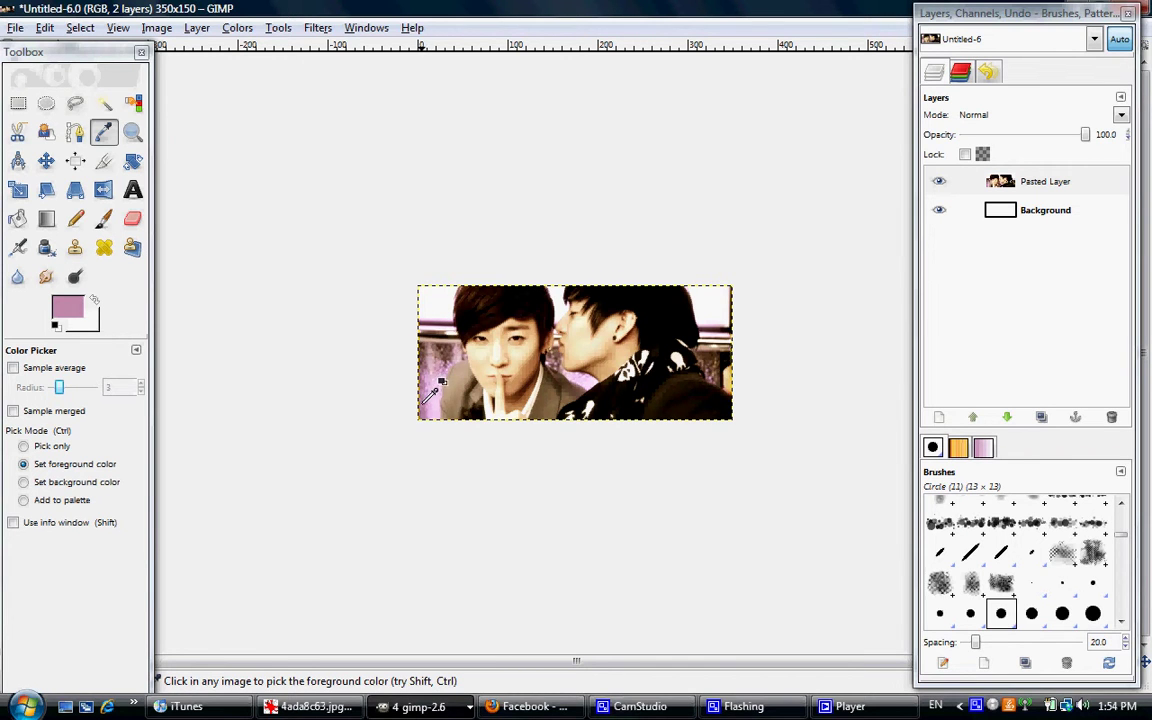
left_click(447, 367)
left_click(446, 359)
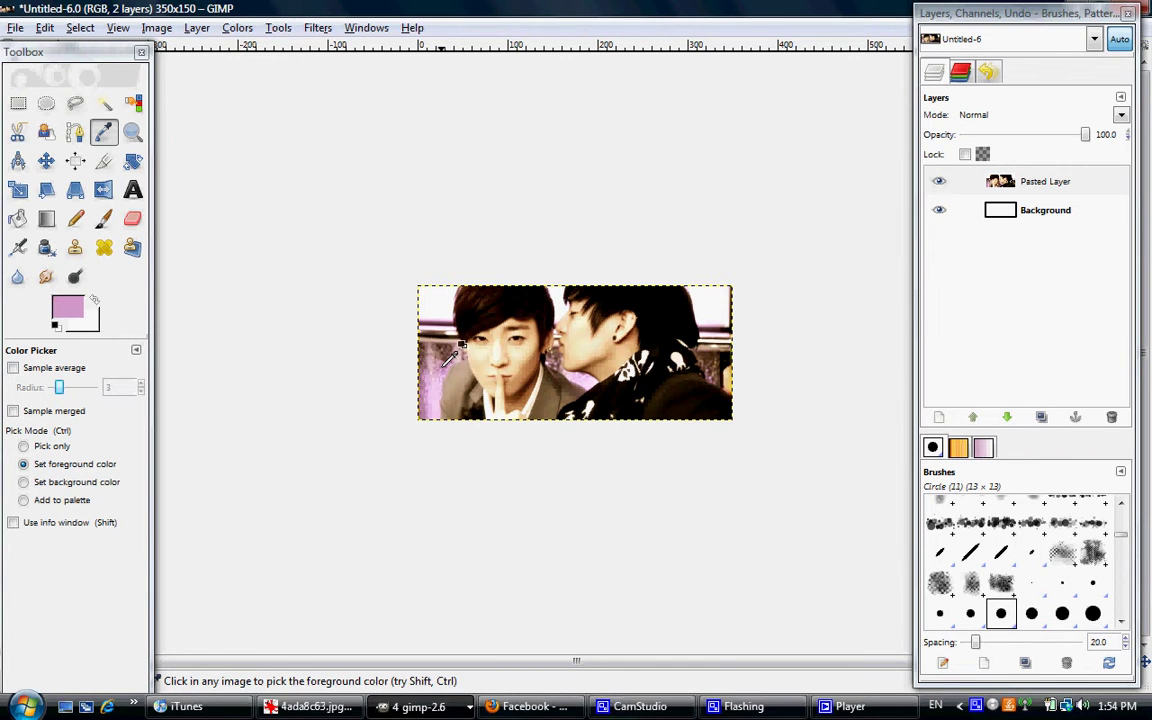
left_click(445, 360)
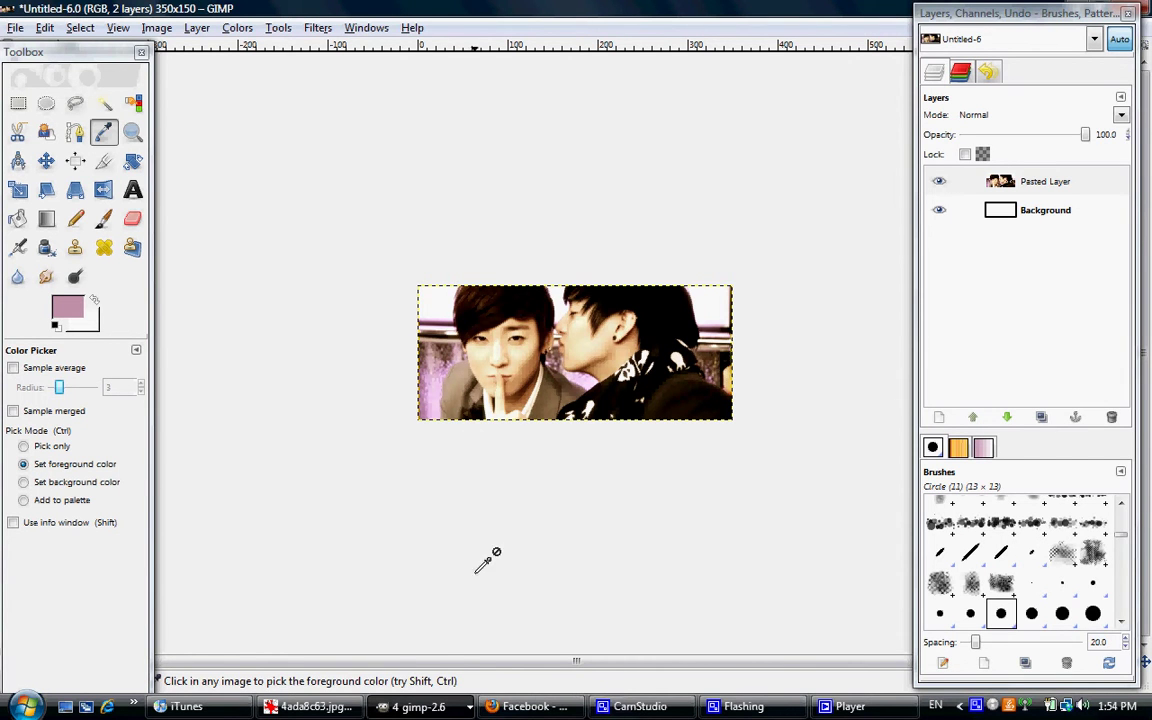
Sample the caption's mauve glow from the glow layer of elbin.xcf and make it the untitled image's background colour, with white as foreground
key("alt+Tab")
mouse_move(430, 693)
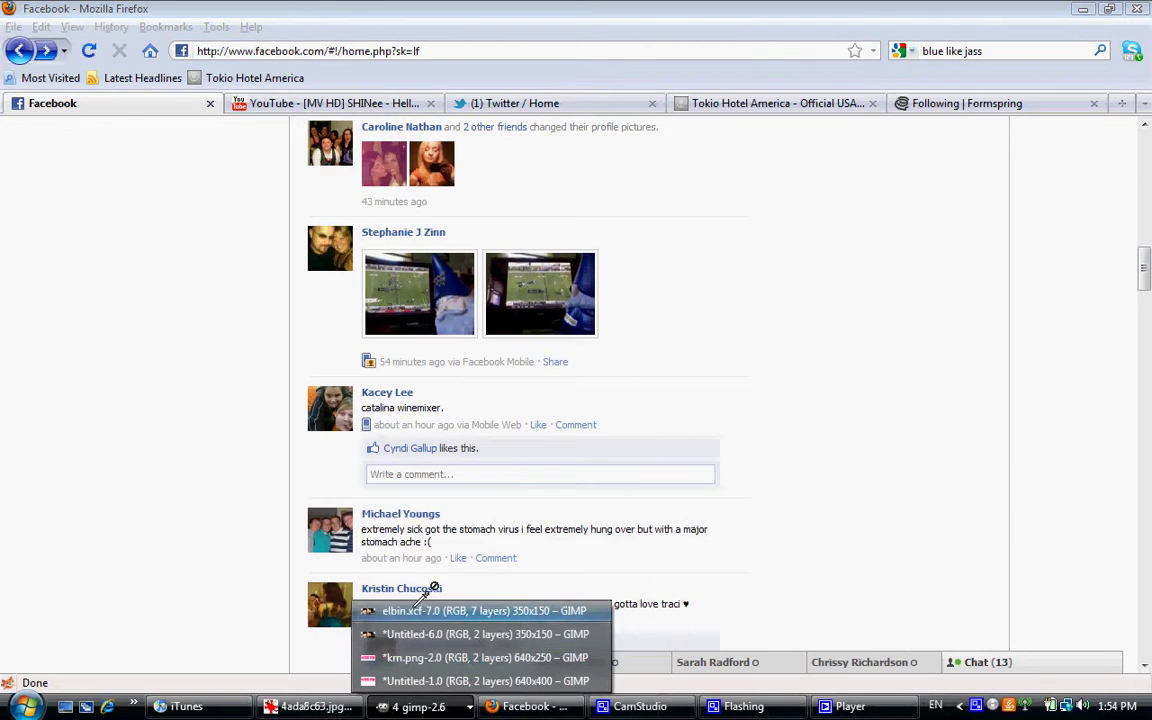
left_click(440, 610)
left_click(1000, 297)
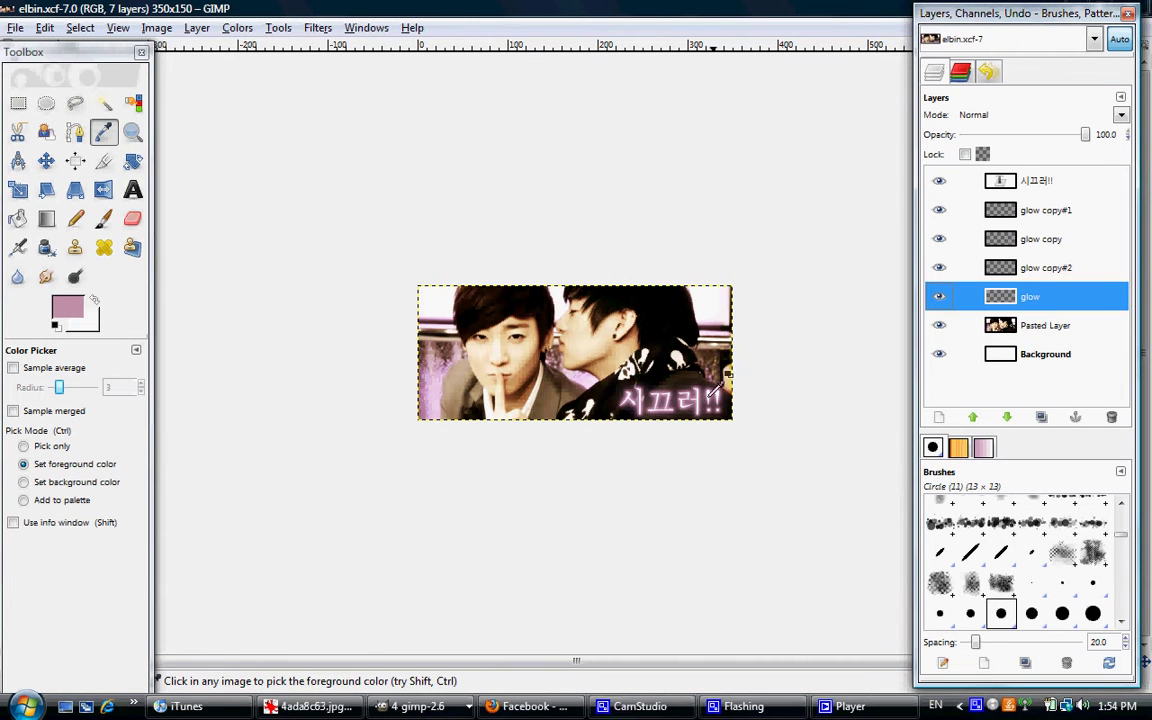
left_click(658, 387)
left_click(418, 706)
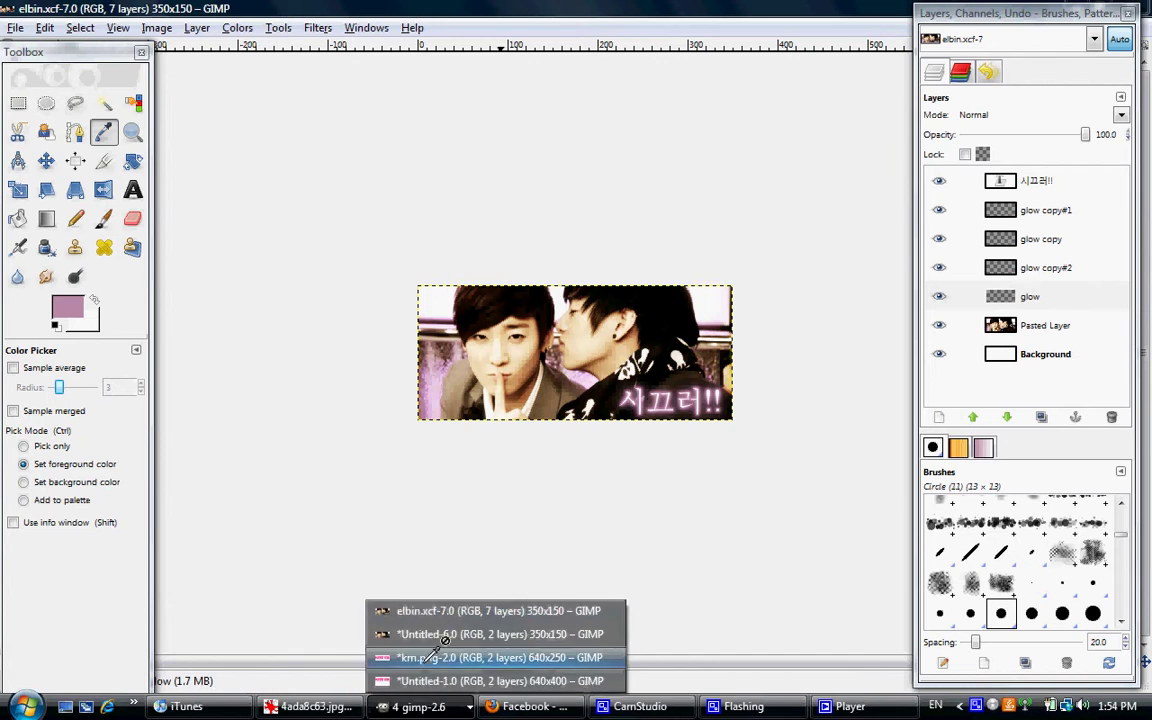
left_click(420, 612)
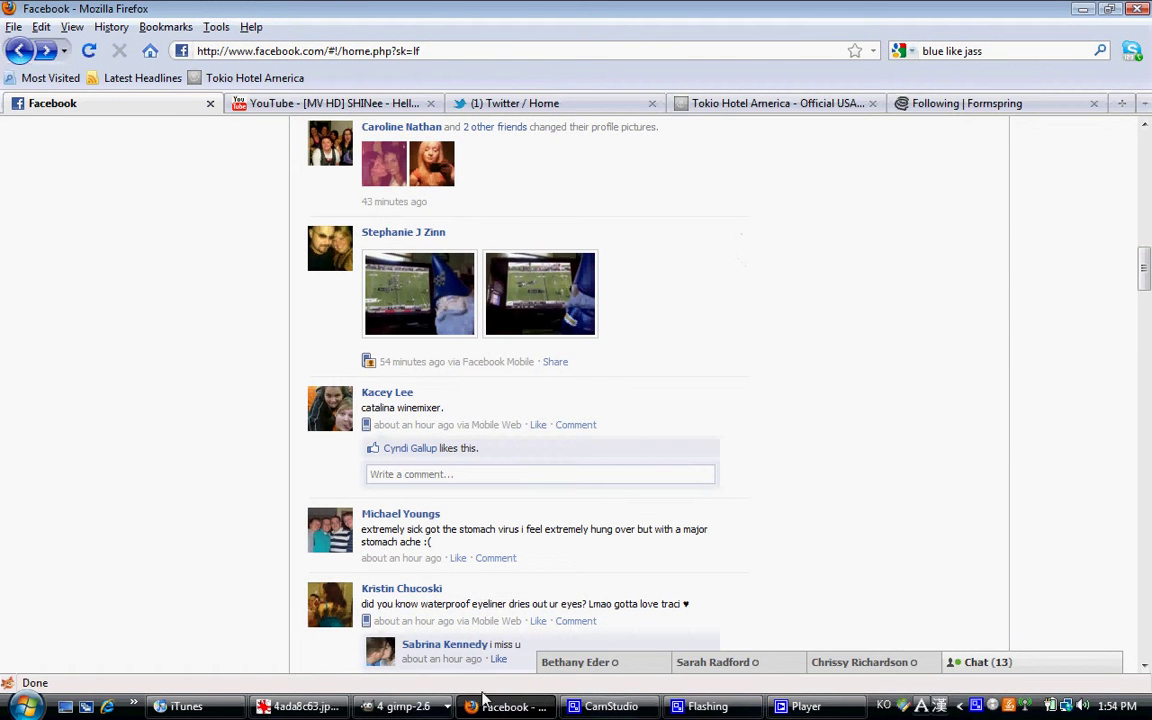
left_click(410, 706)
left_click(420, 632)
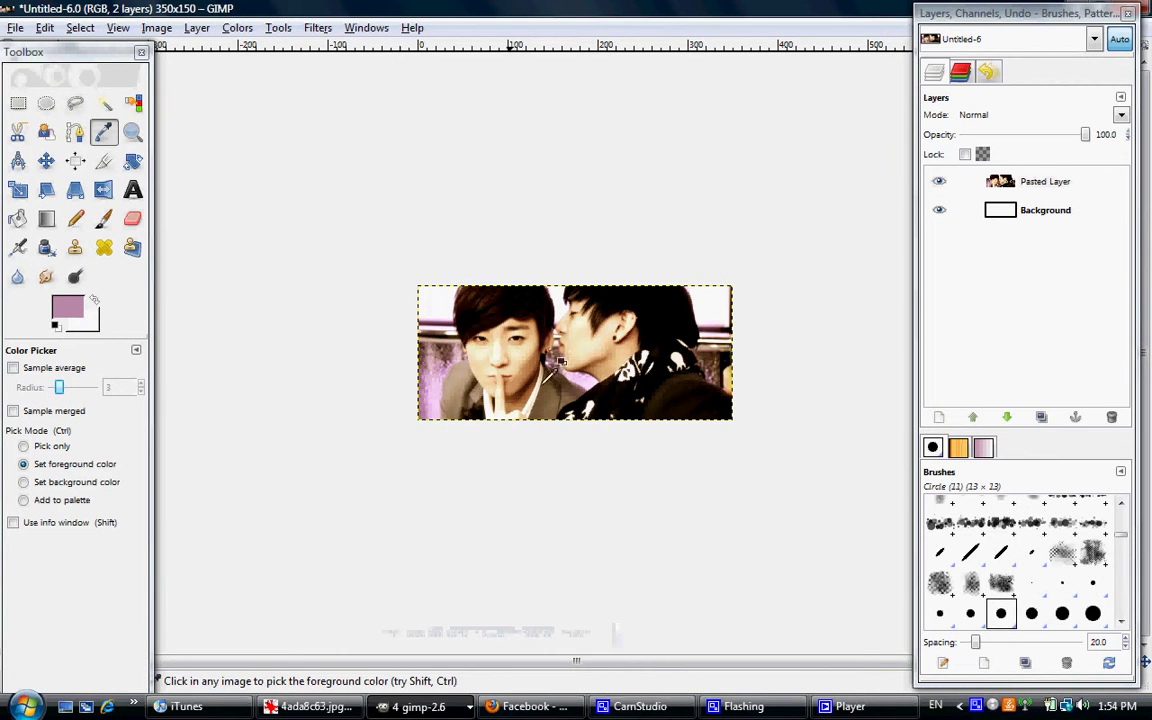
left_click(93, 300)
left_click(93, 300)
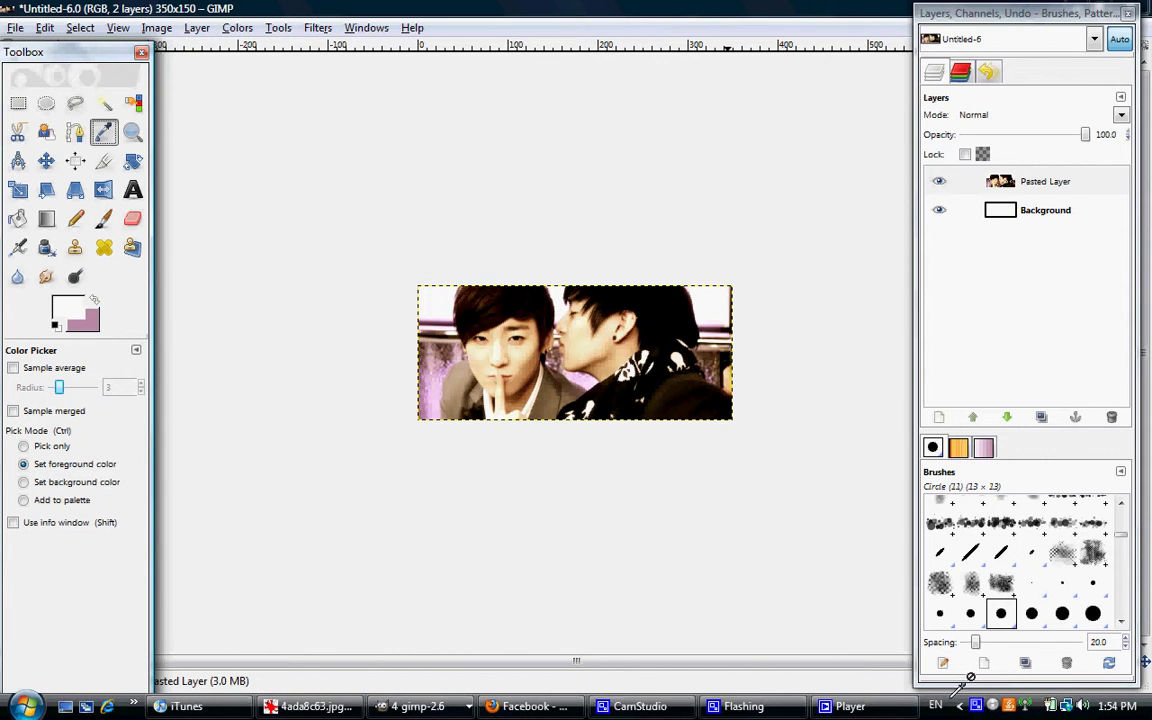
Switch the keyboard input language to Korean with Hangul entry
left_click(936, 706)
left_click(944, 638)
left_click(940, 706)
left_click(960, 655)
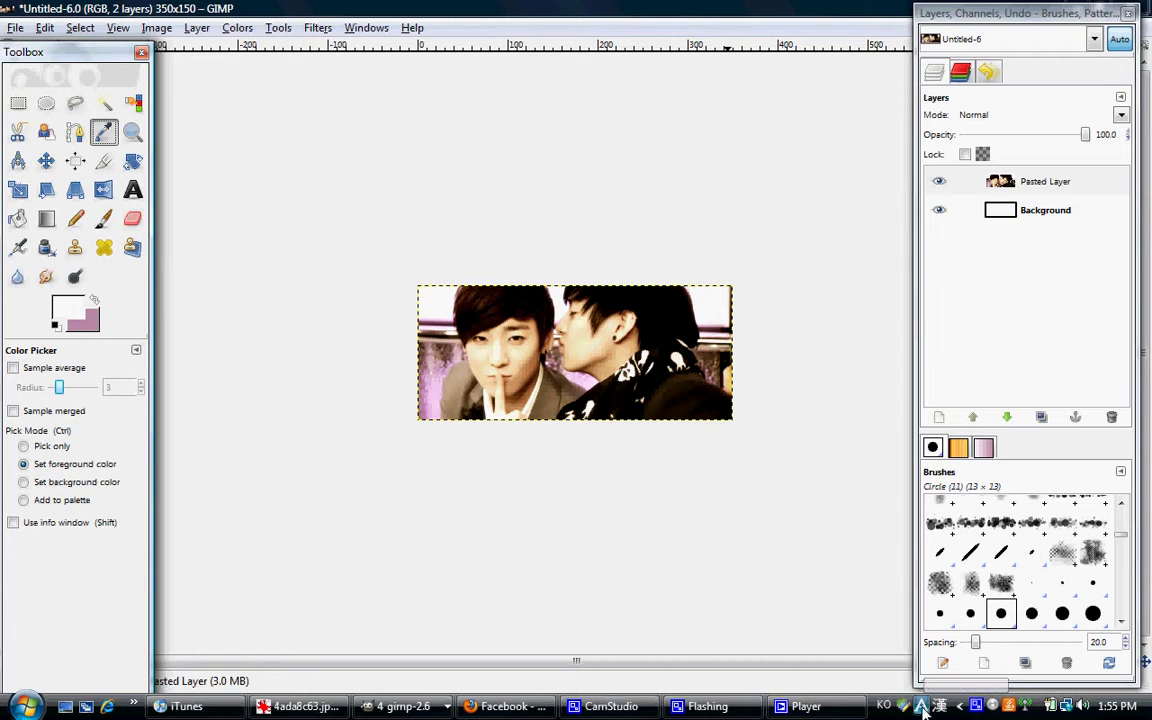
Draw a text frame about 157 × 56 px over the dark clothing in the signature's lower-right corner and enter 시
left_click(133, 190)
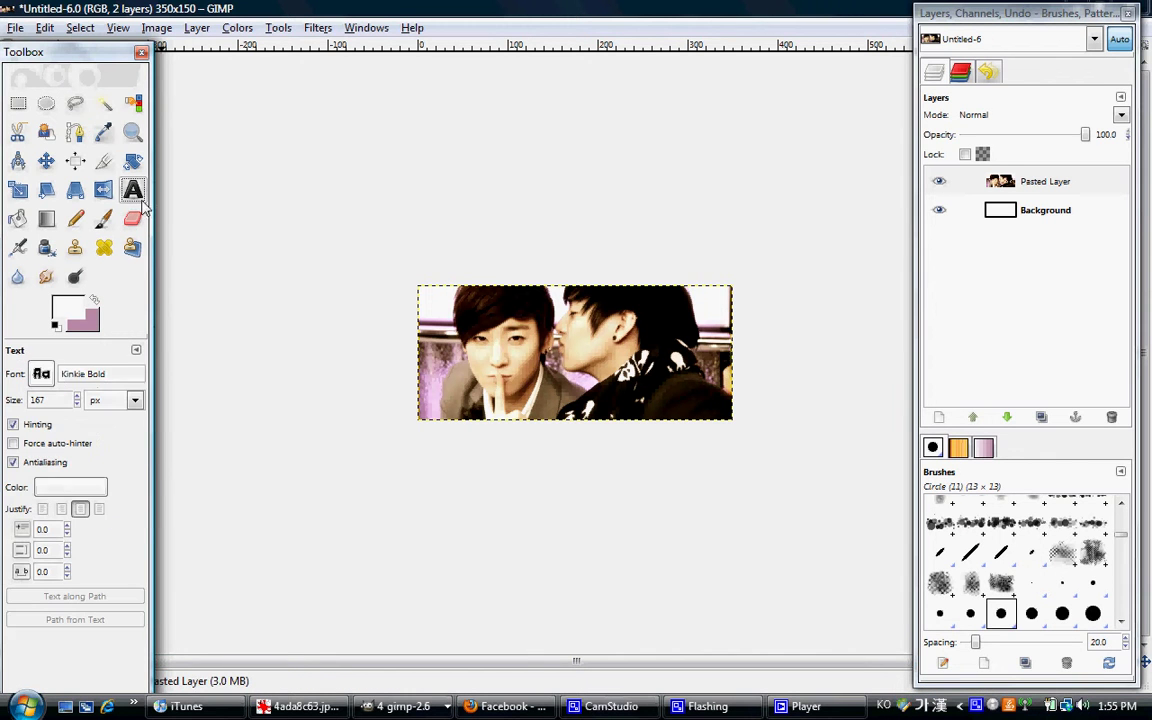
left_click_drag(585, 367, 726, 417)
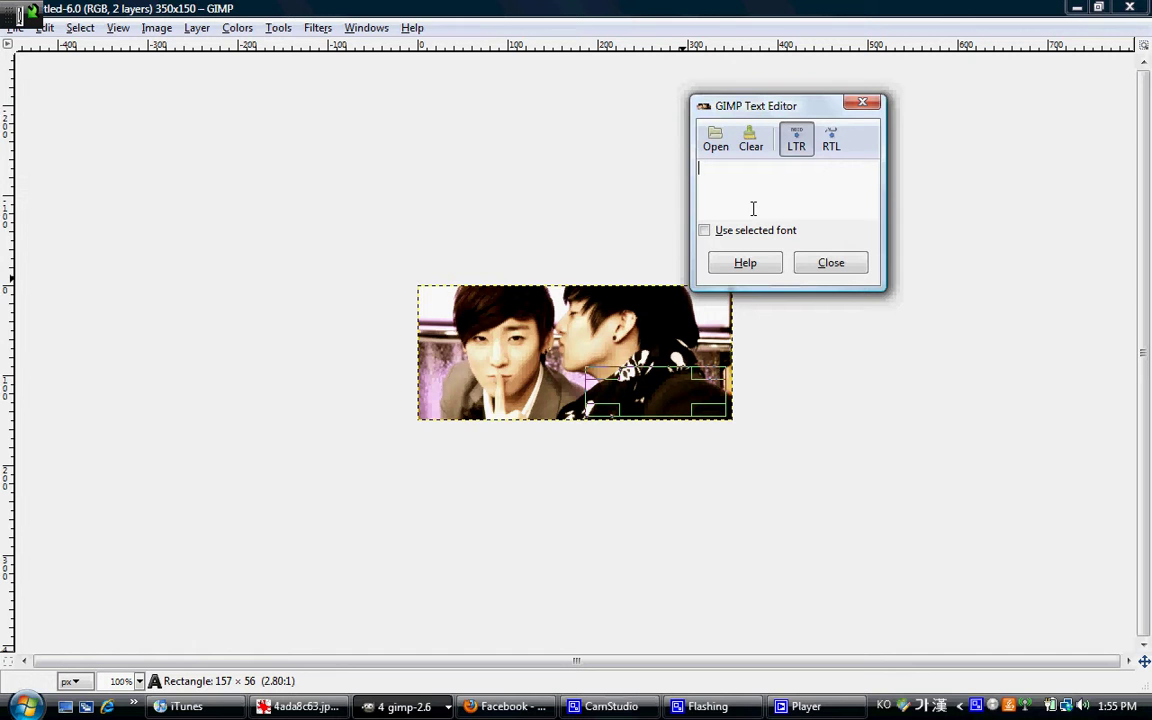
type("시")
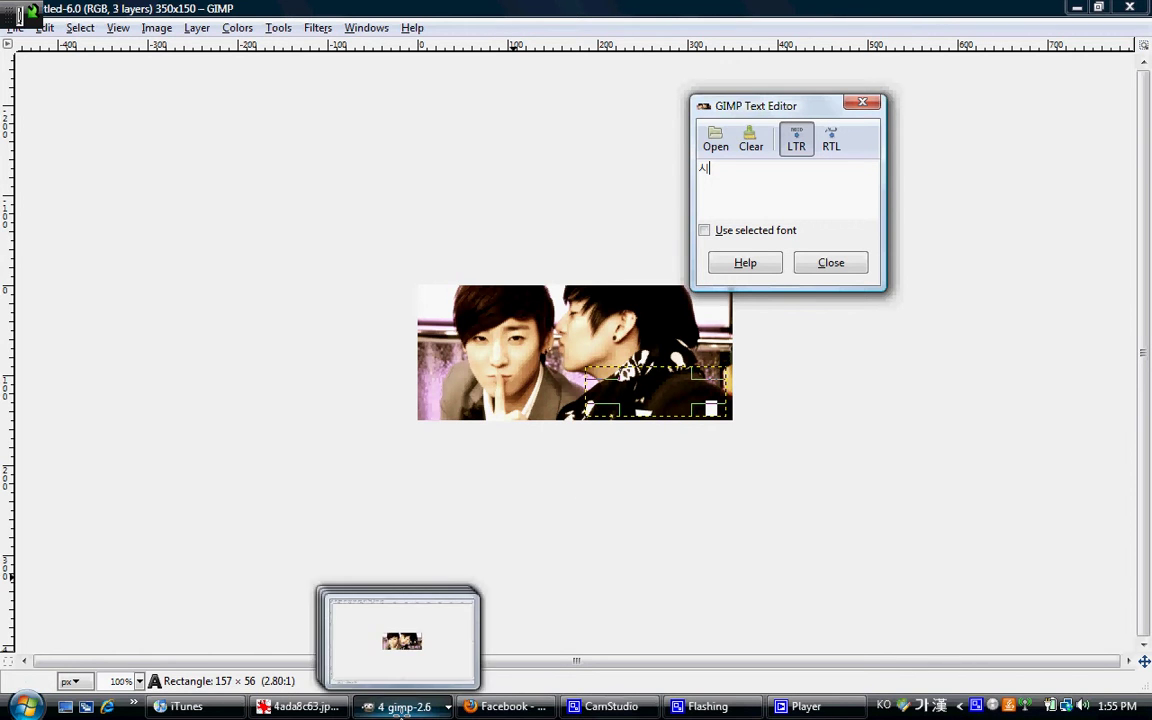
Check the spelling of the Korean caption in elbin.xcf and return to the untitled image
left_click(400, 711)
left_click(410, 612)
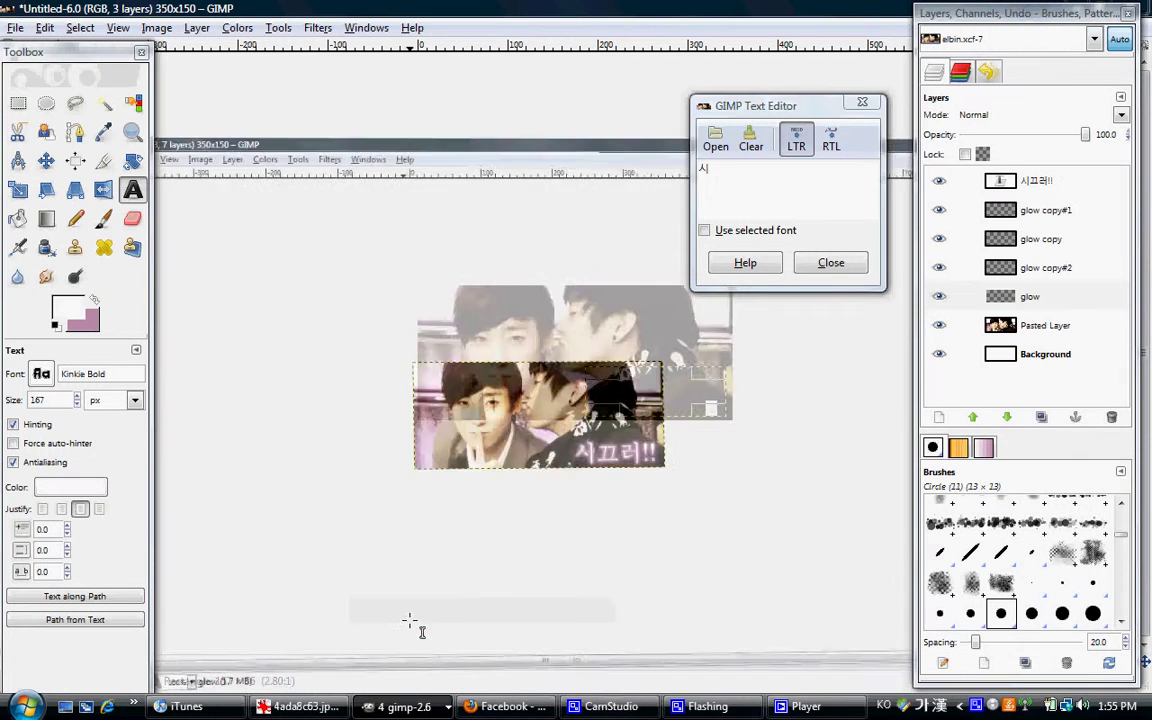
left_click(400, 706)
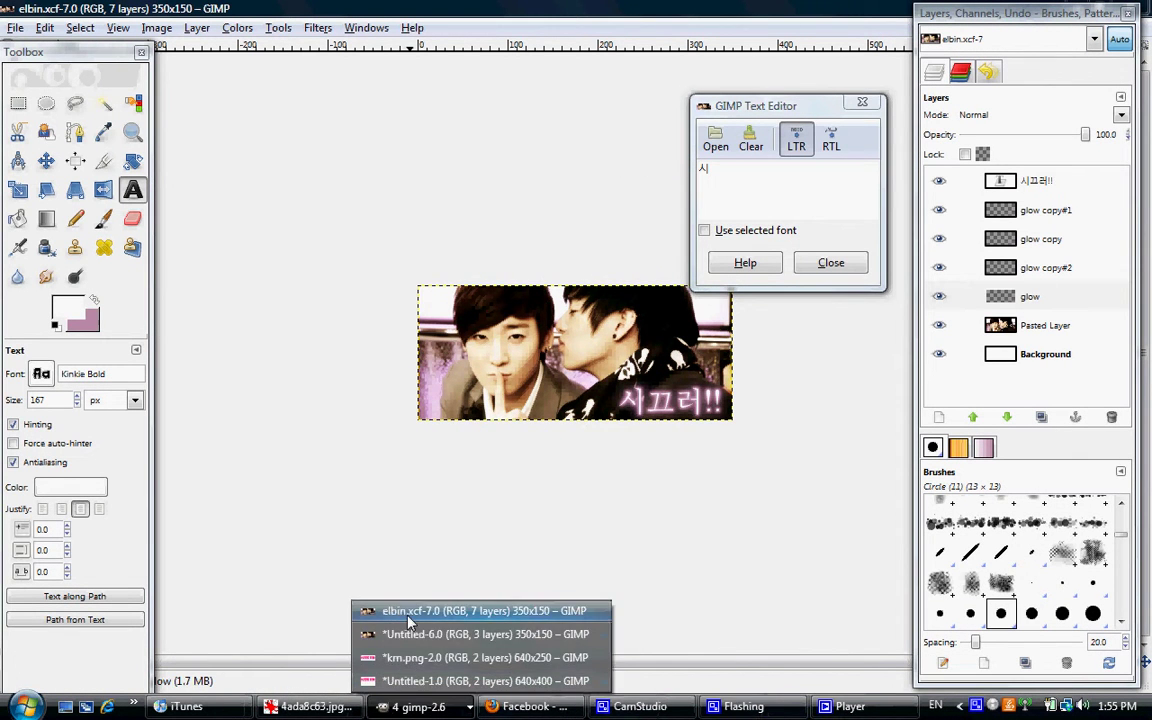
left_click(430, 572)
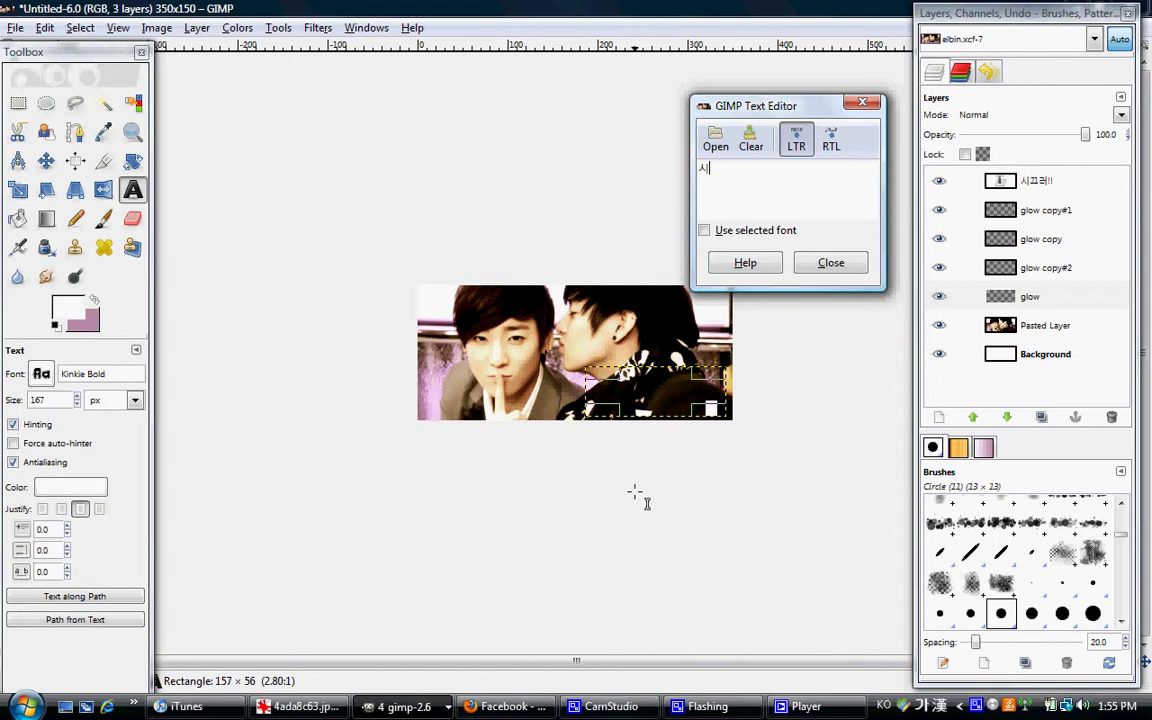
Extend the Korean caption in the untitled image to 시끄
type("ㅋ")
type("끄")
left_click(510, 706)
left_click(405, 706)
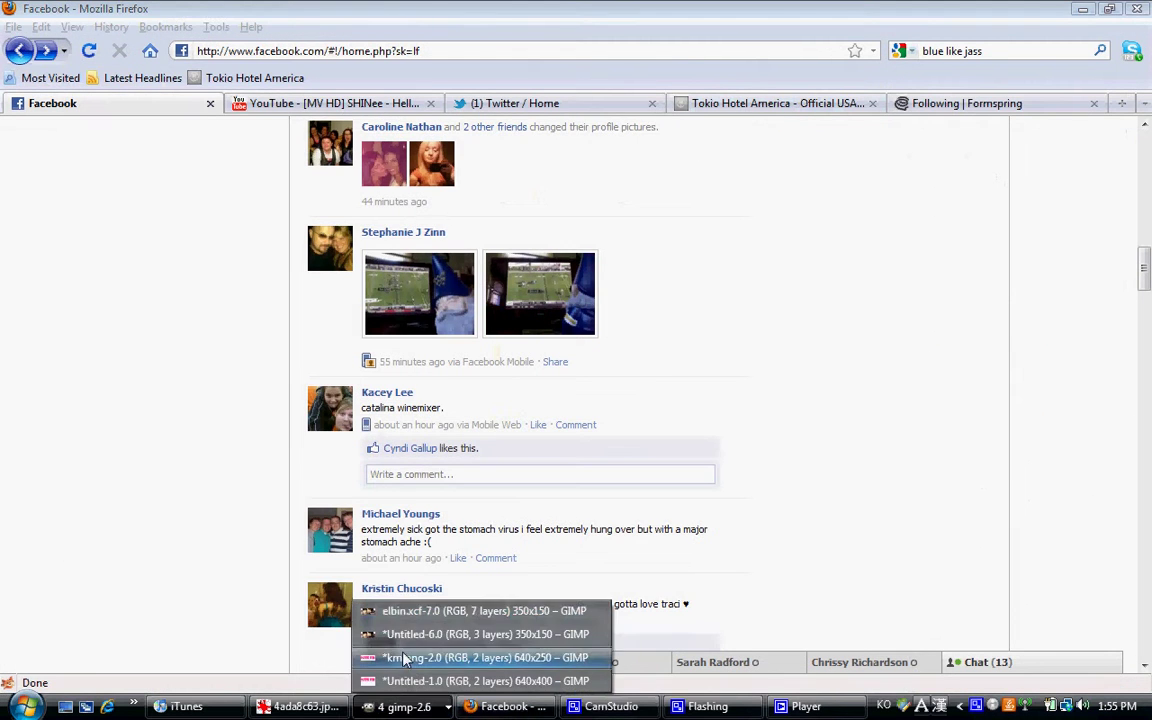
left_click(405, 634)
left_click(405, 706)
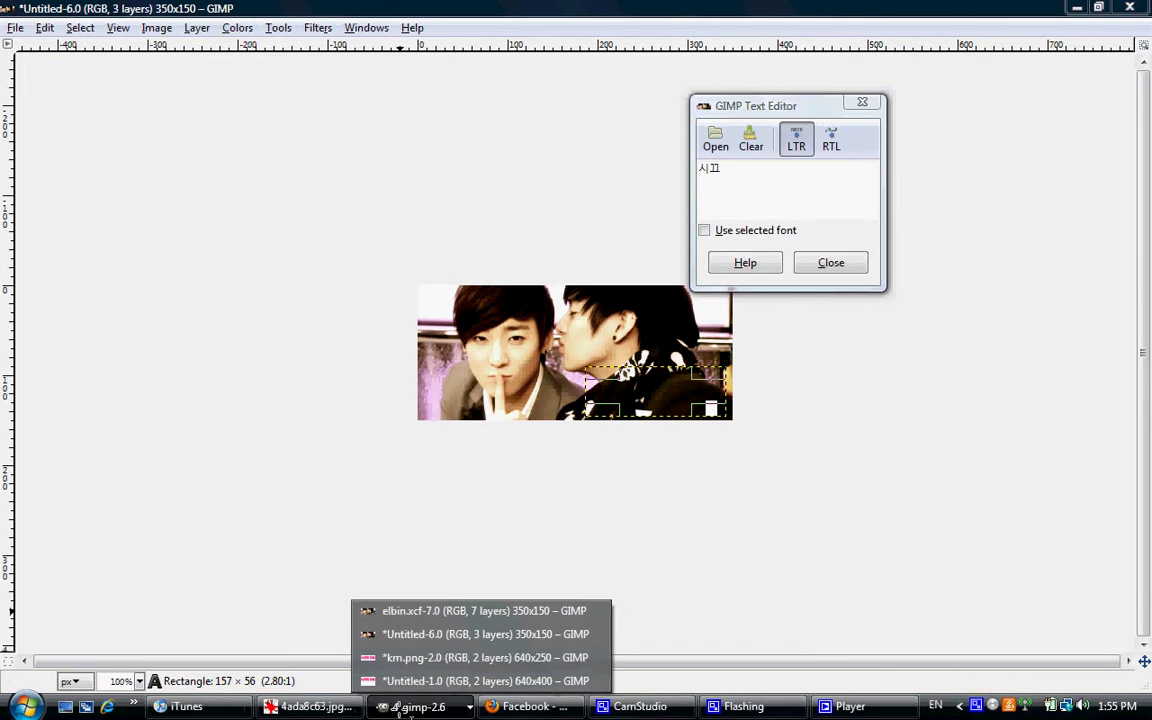
left_click(413, 624)
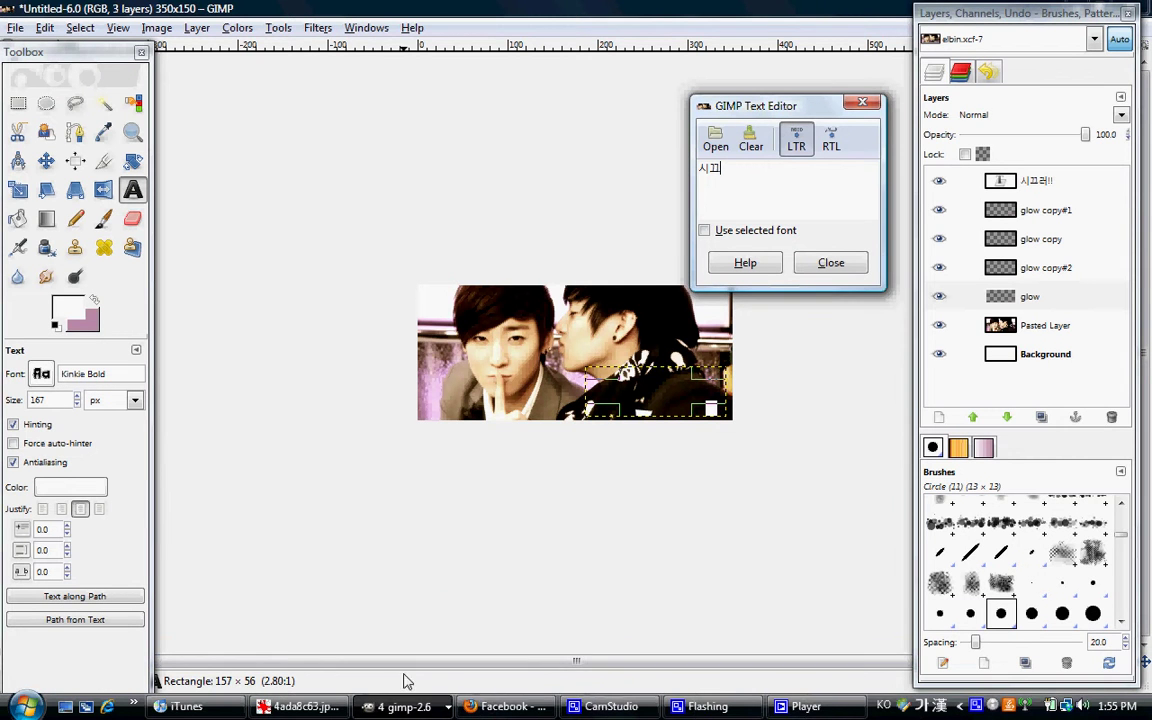
Compare the remaining characters of the caption with elbin.xcf and return to the untitled image
left_click(405, 706)
left_click(405, 640)
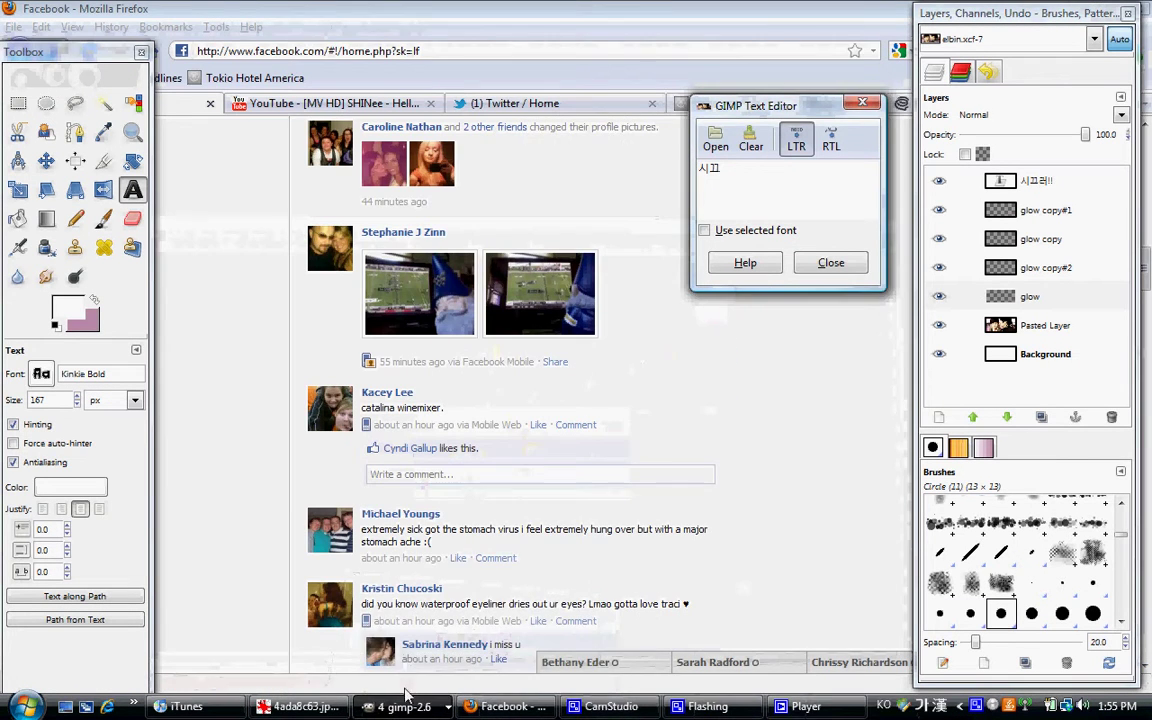
left_click(405, 706)
left_click(405, 612)
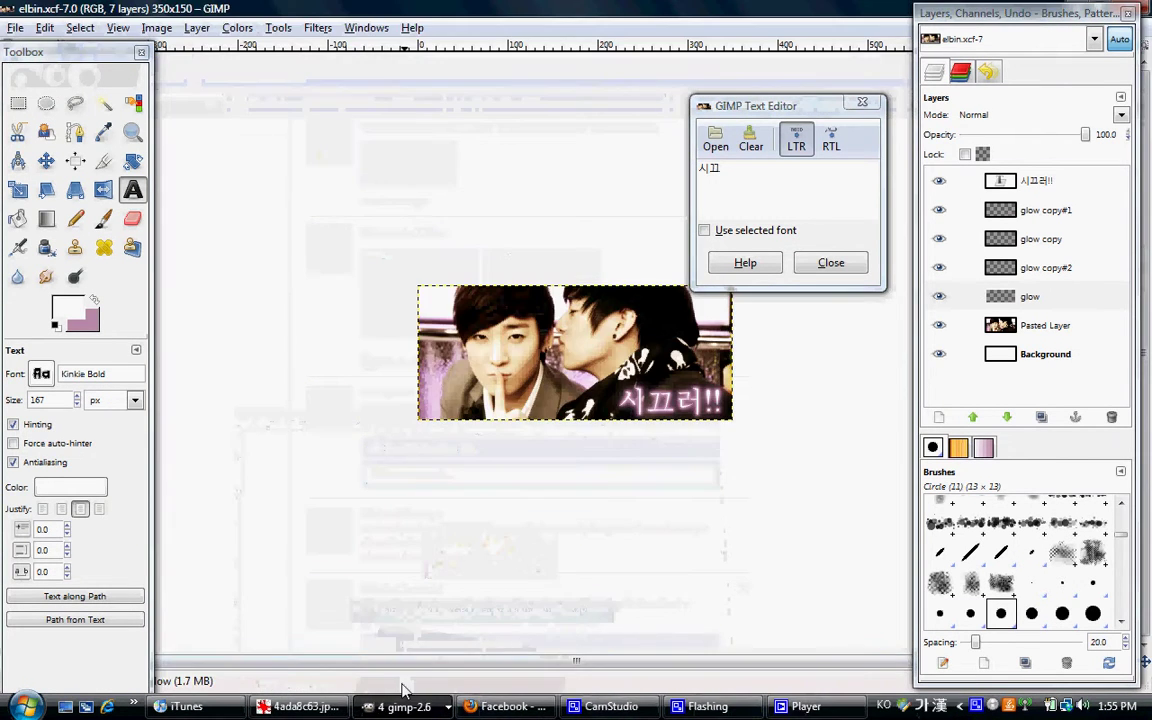
left_click(405, 706)
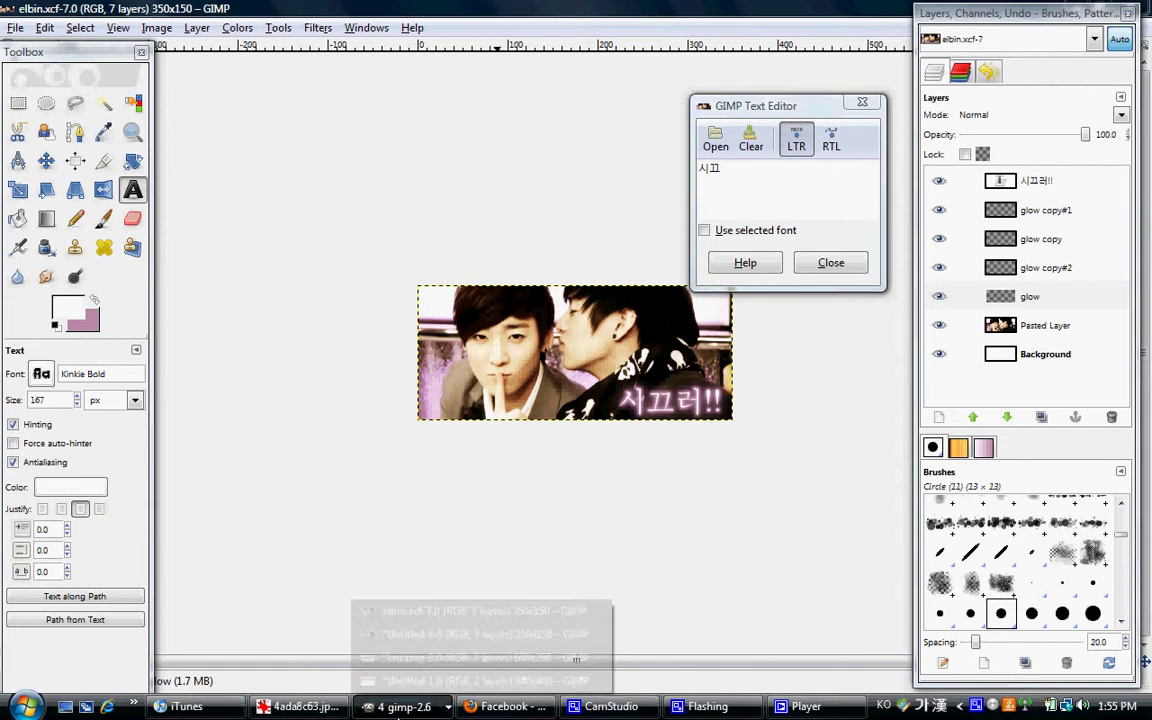
left_click(409, 635)
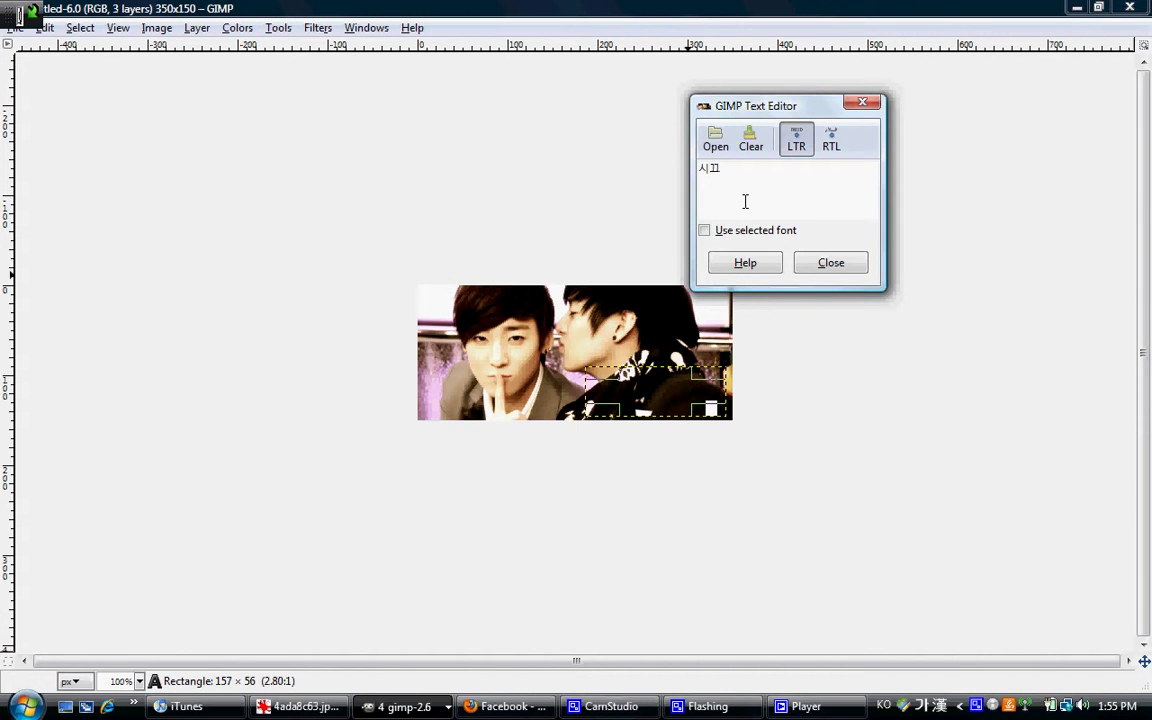
Complete the caption text as 시끄러!!
type("라")
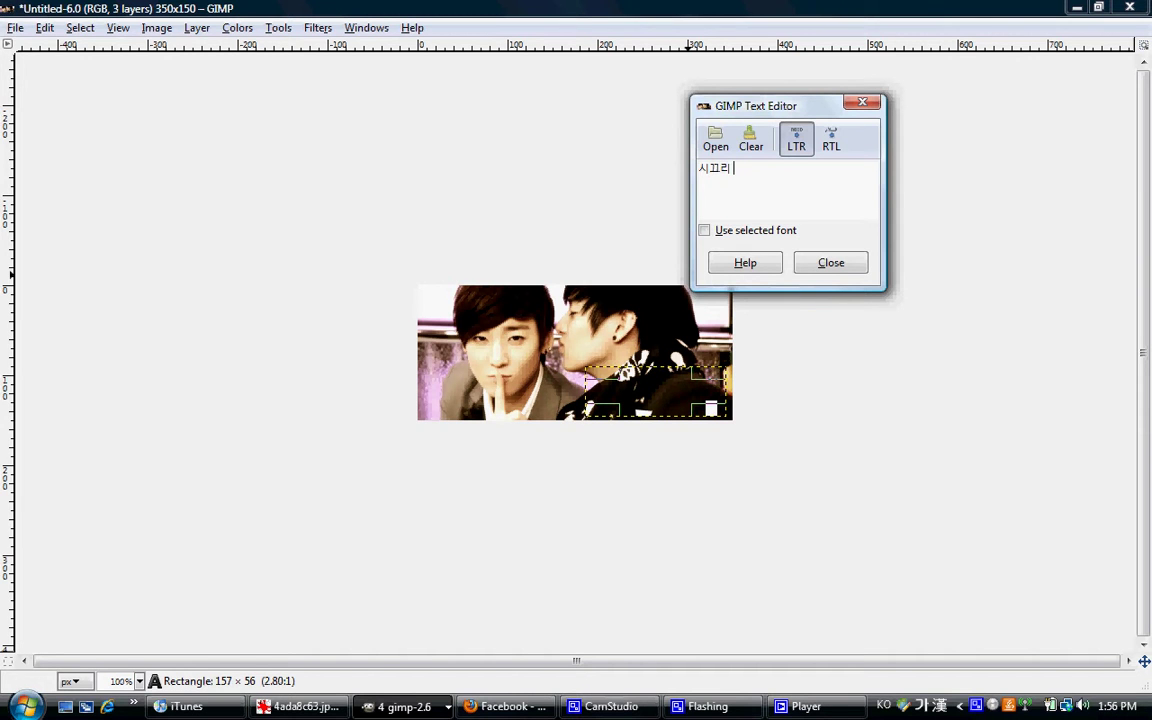
type(" 로 레 ")
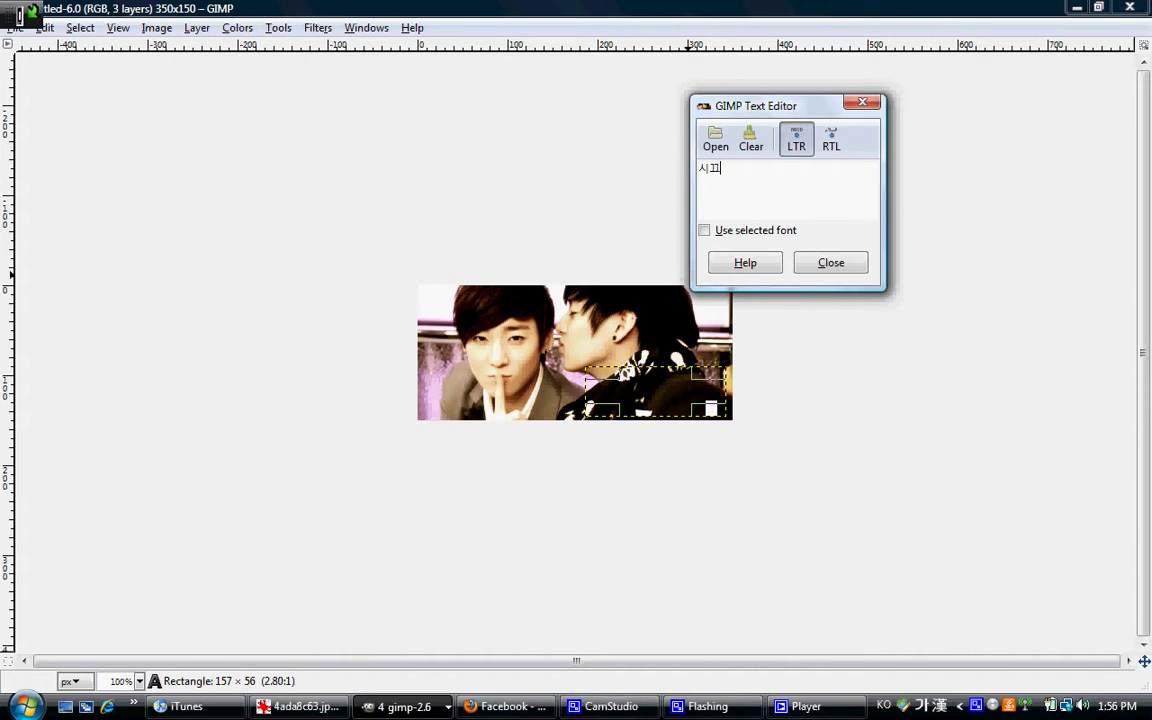
type("리")
key("BackSpace")
type("로 러")
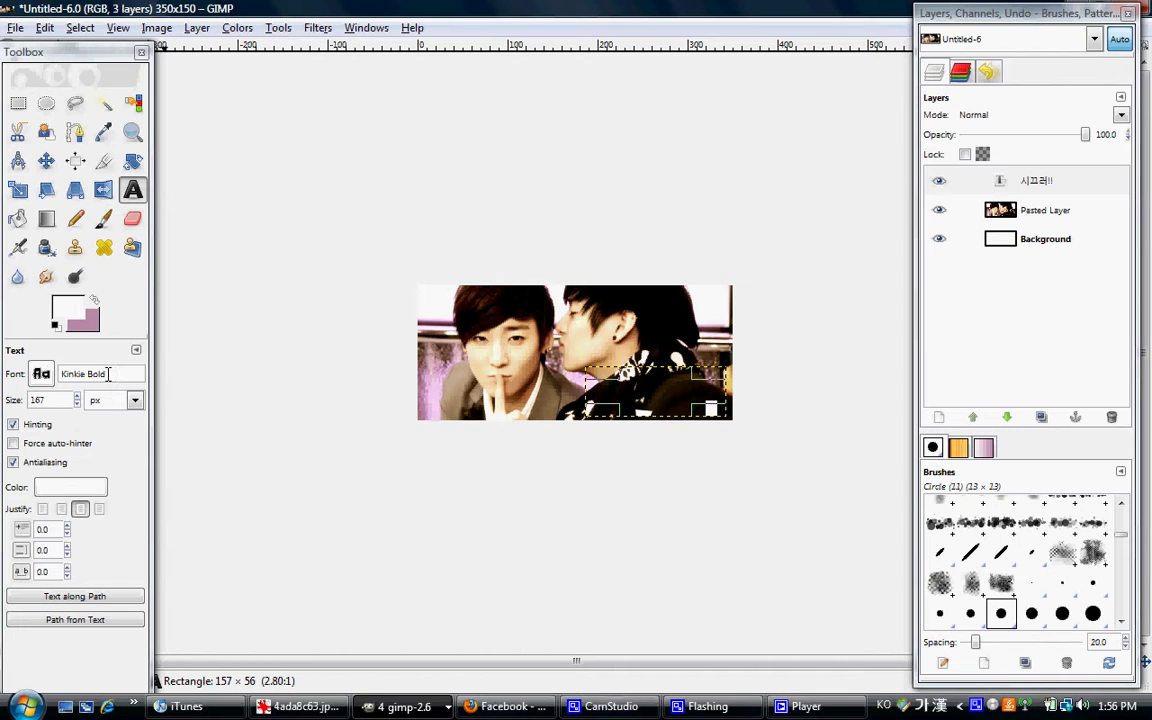
Set the font of the 시끄러!! caption to Batang
left_click(42, 375)
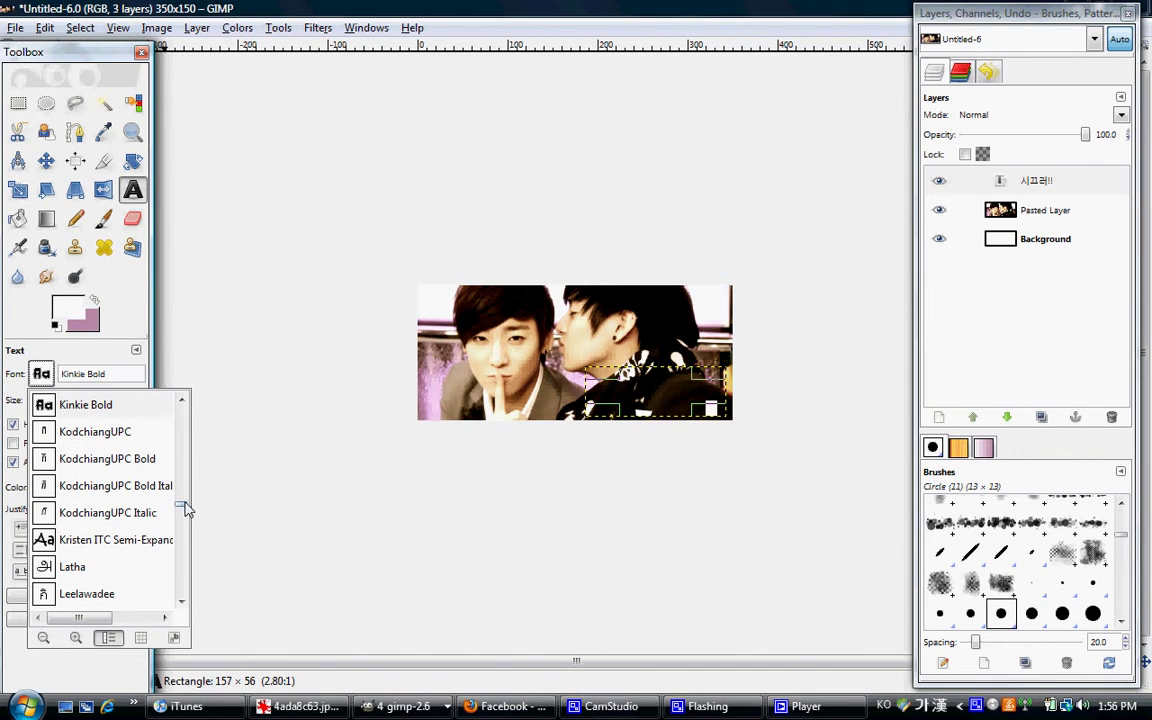
left_click_drag(183, 505, 183, 433)
left_click_drag(183, 485, 182, 405)
left_click(181, 401)
left_click(181, 401)
left_click(181, 401)
left_click(181, 401)
left_click(181, 401)
left_click(181, 401)
left_click(181, 401)
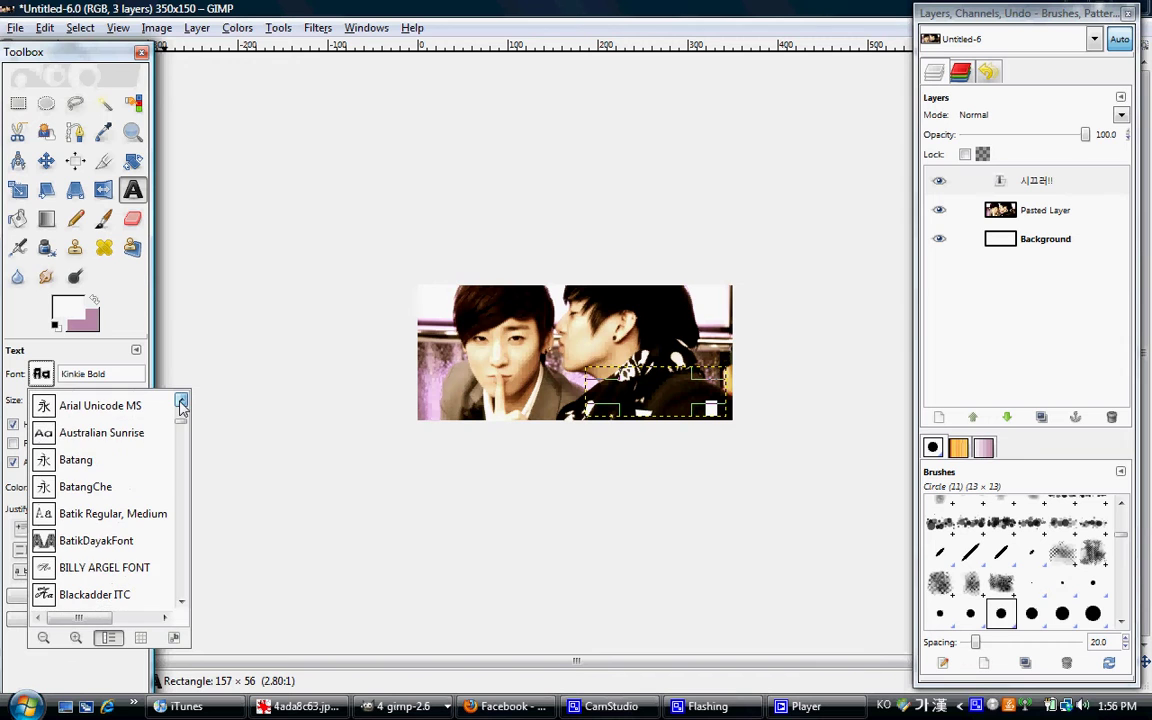
left_click(92, 464)
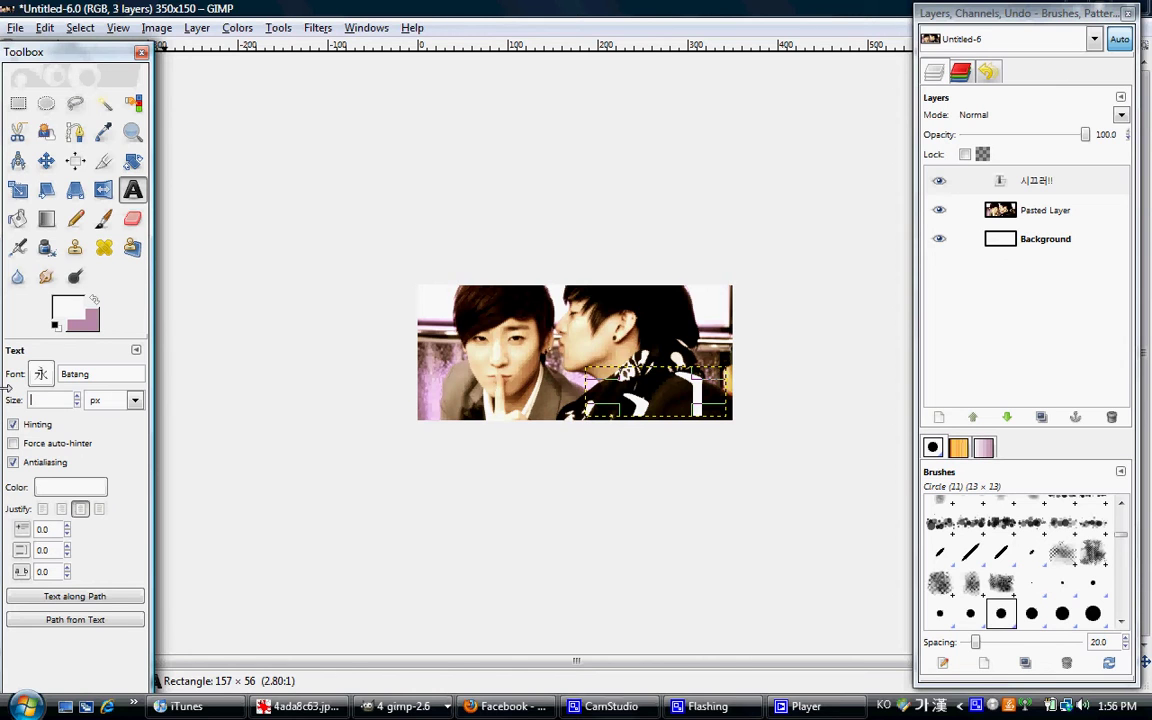
Set the caption's size to 33 px and move its text frame slightly down over the dark clothing
type("3")
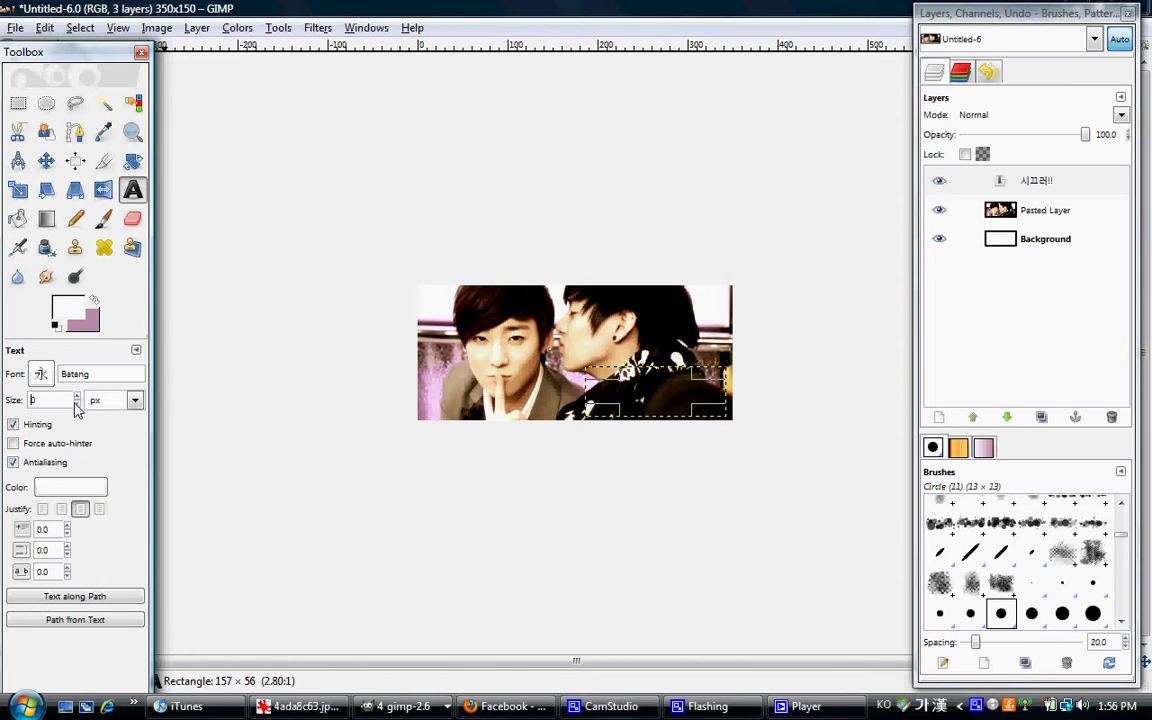
scroll(78, 400, "up", 16)
scroll(78, 400, "up", 13)
left_click(660, 397)
left_click_drag(660, 397, 661, 410)
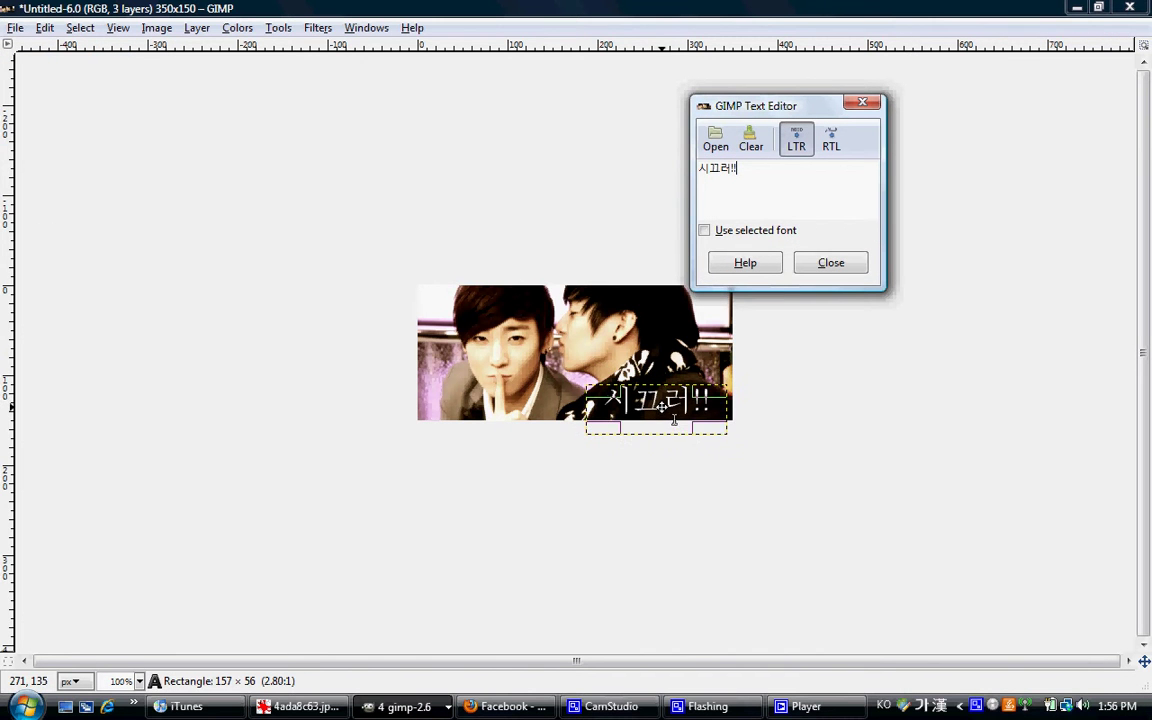
left_click(835, 264)
Look up the font size of the 시끄러!! text layer in elbin.xcf and return to the untitled image
left_click(405, 706)
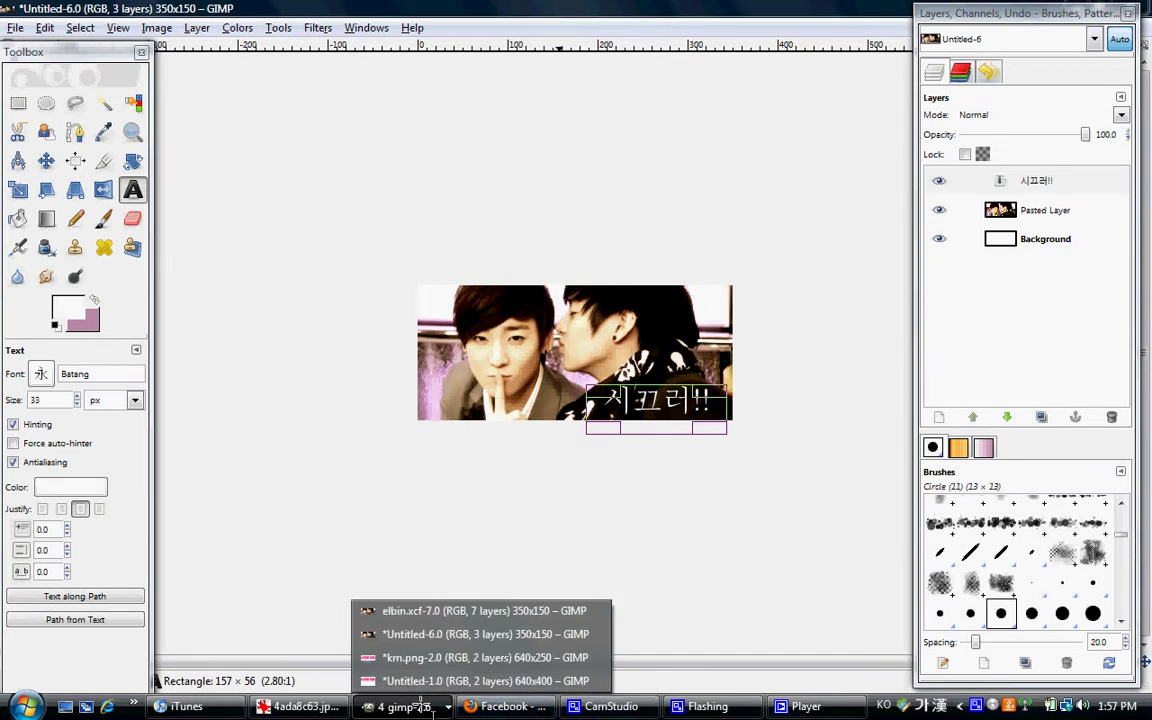
left_click(416, 611)
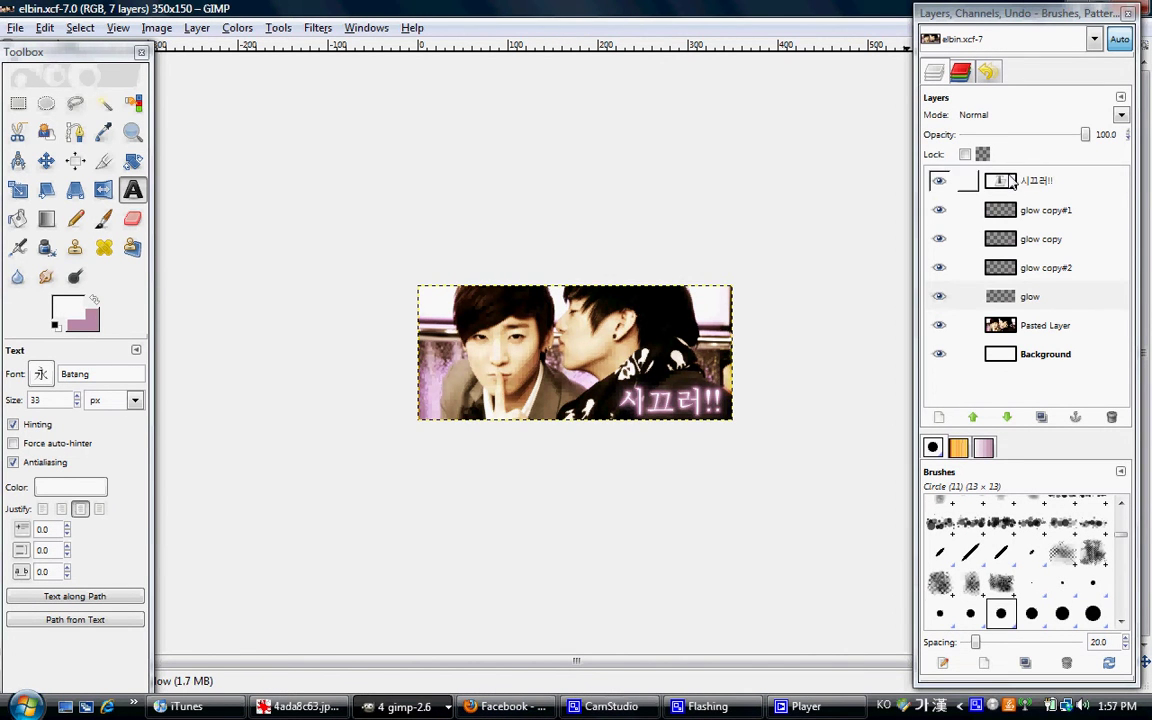
left_click(1040, 181)
left_click(690, 418)
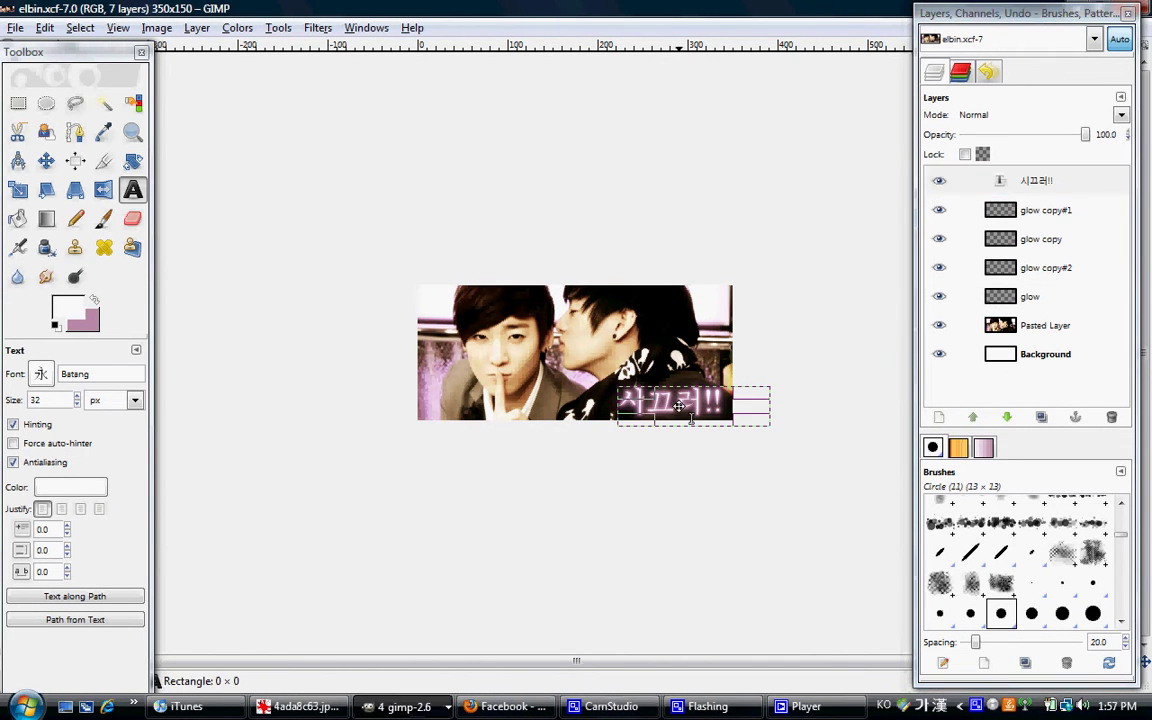
left_click(415, 706)
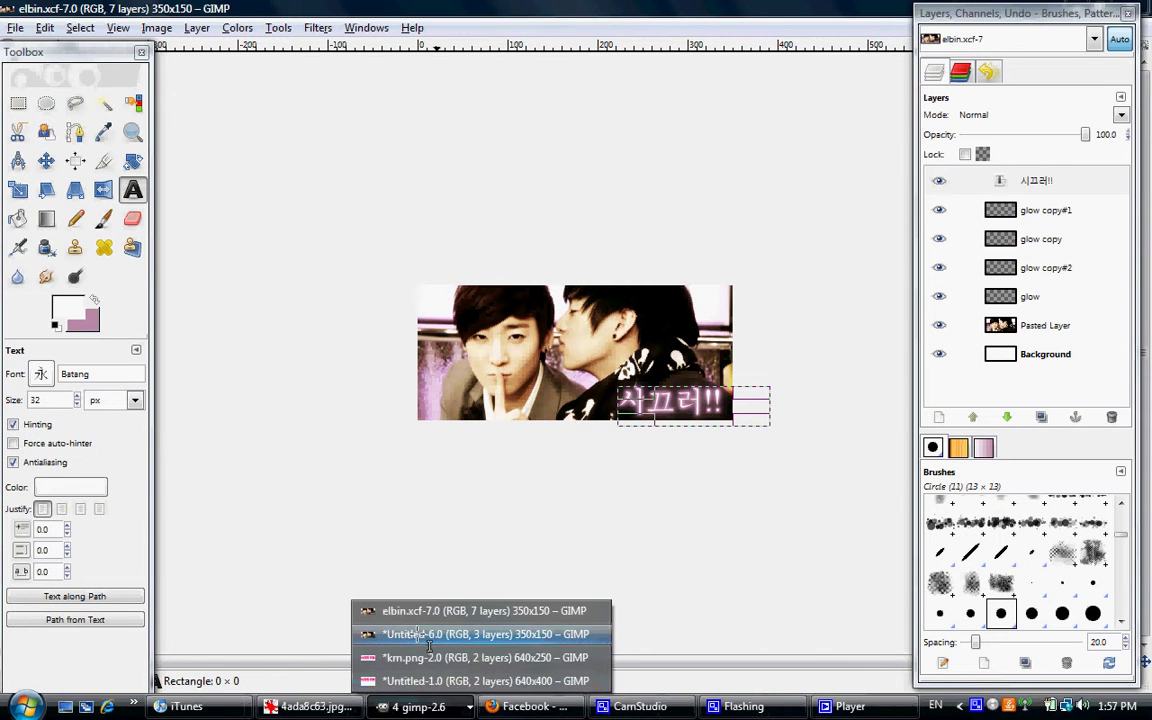
left_click(485, 634)
Set the caption's size to 32 px and shift it slightly towards the signature's lower-right corner
left_click(77, 404)
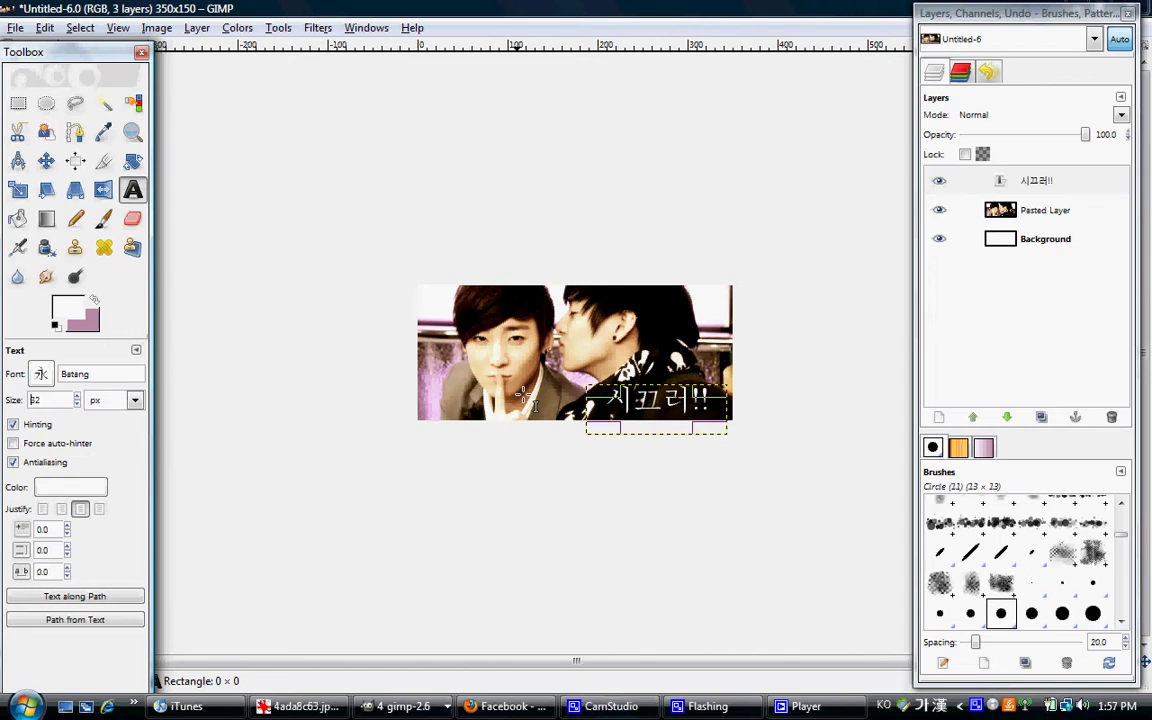
left_click(692, 416)
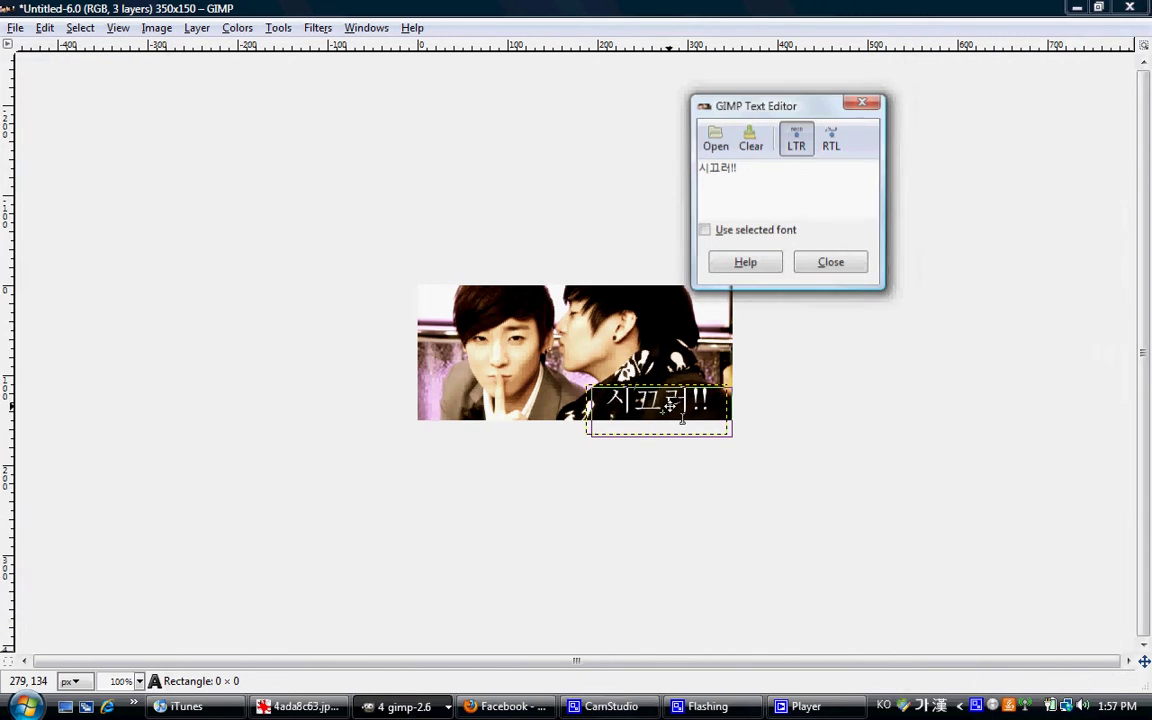
left_click(828, 264)
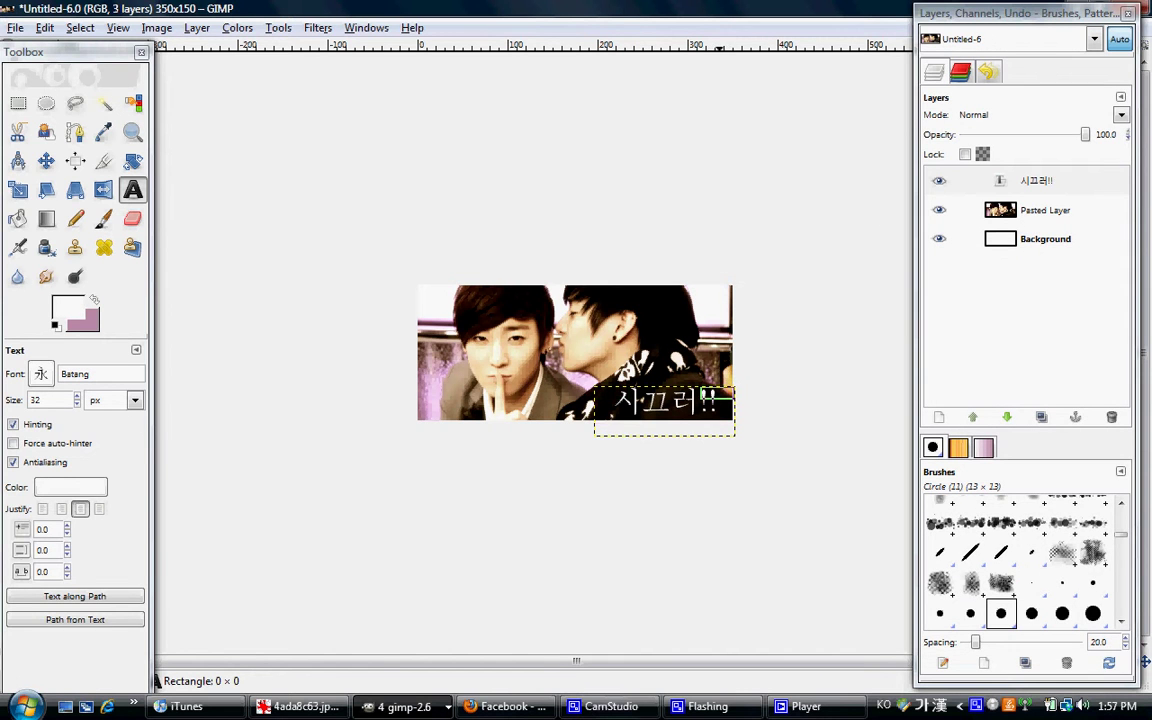
left_click(598, 394)
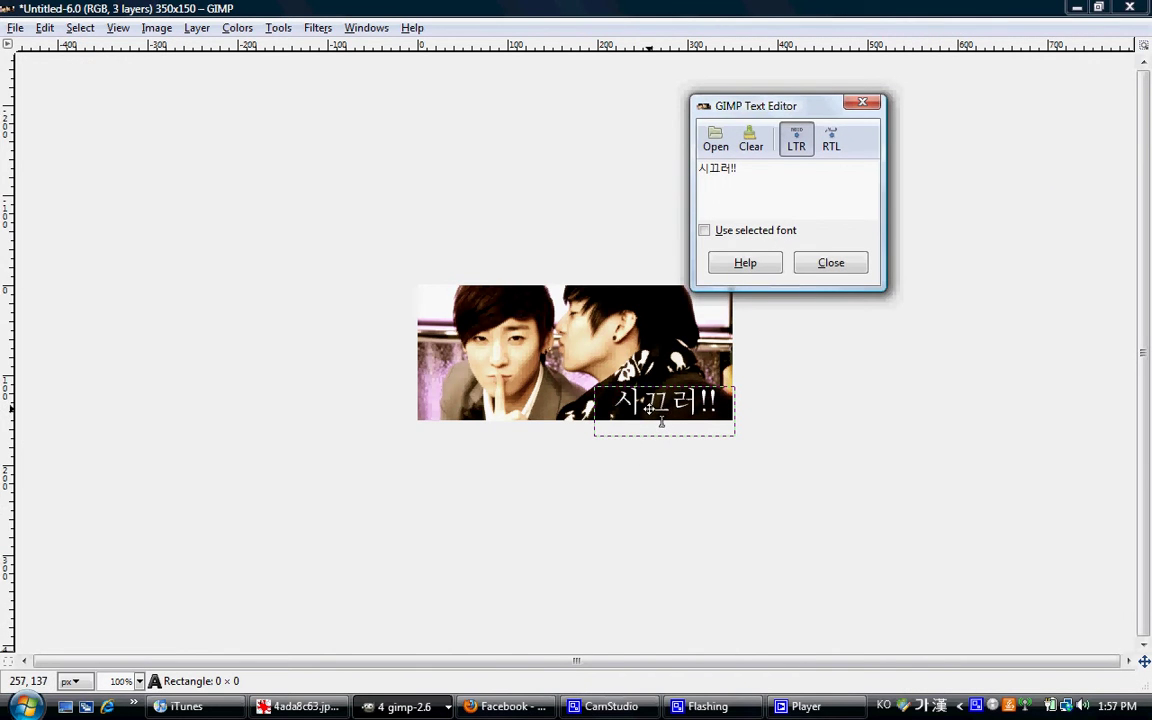
left_click(814, 270)
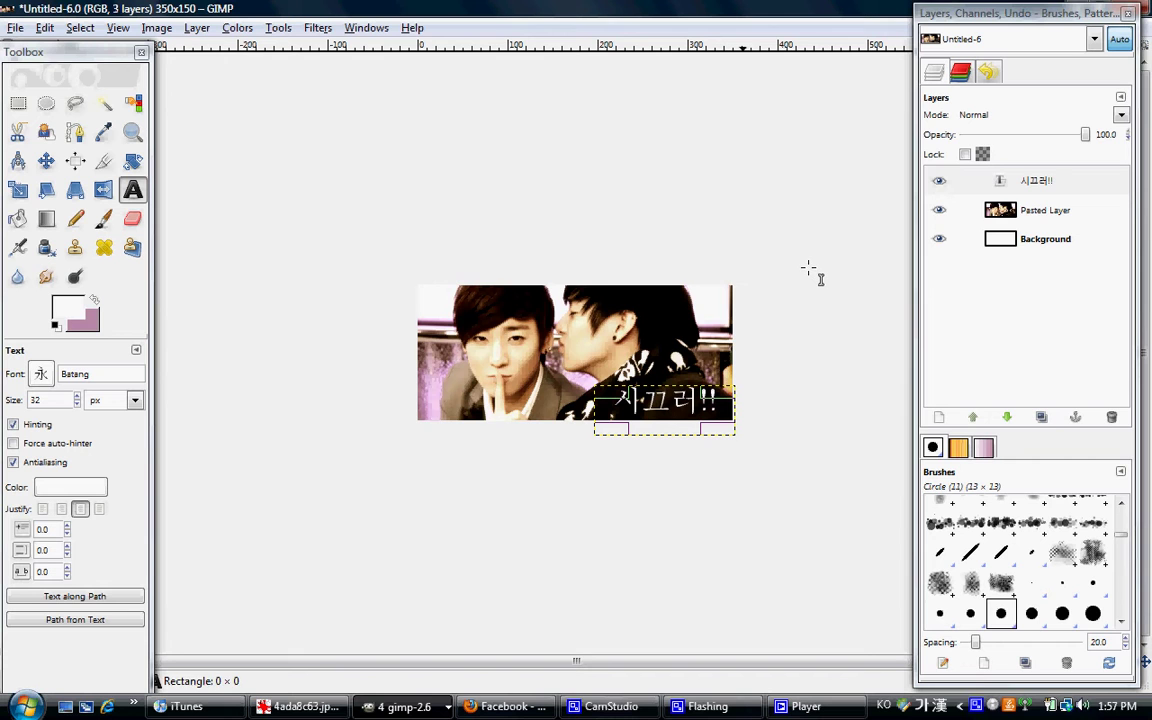
Create a selection from the 시끄러!! layer's alpha and grow it by 1 pixel
left_click(1033, 184)
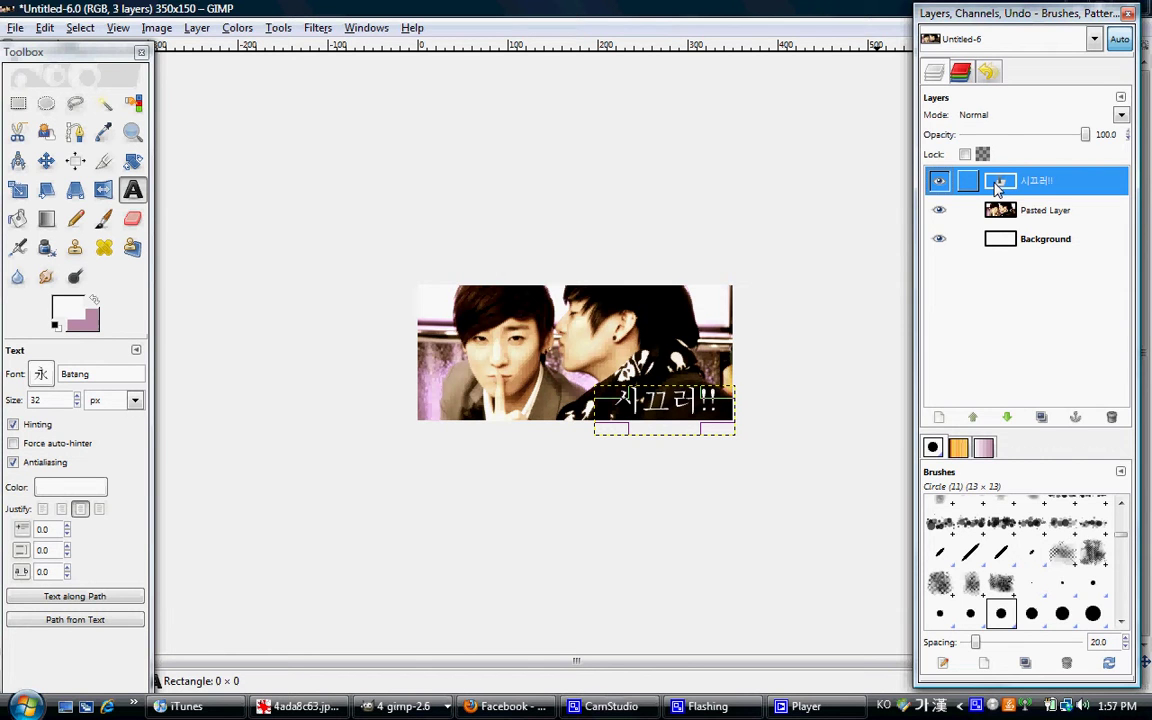
right_click(997, 187)
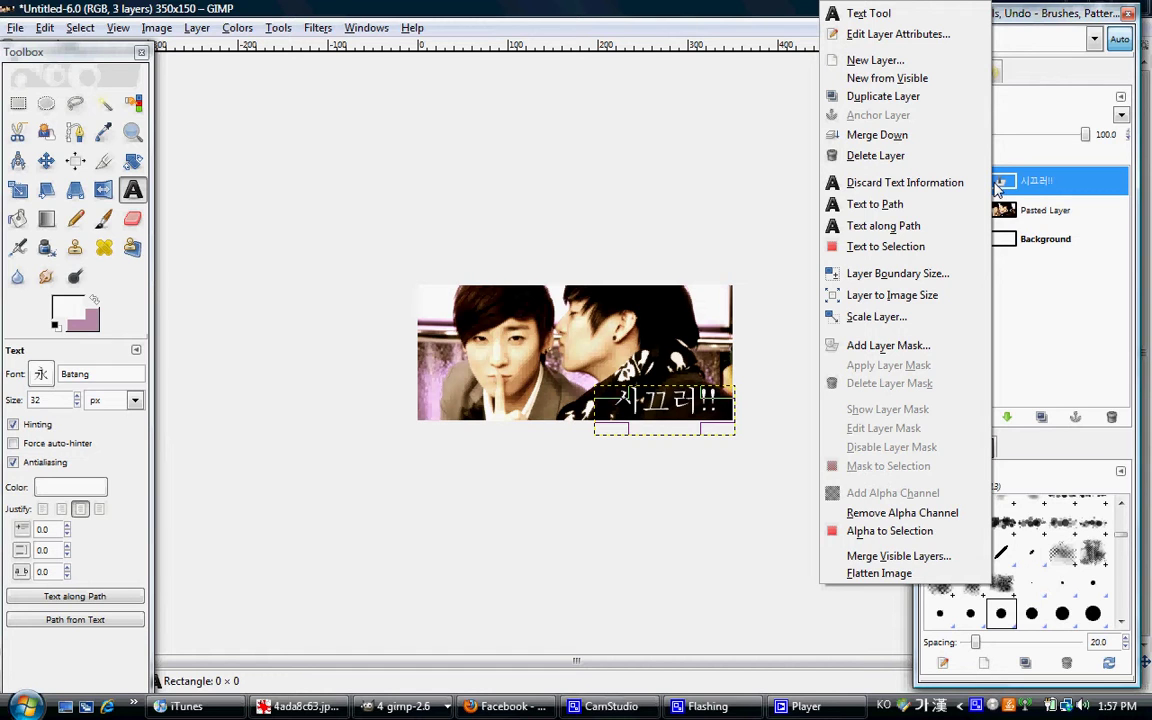
left_click(880, 535)
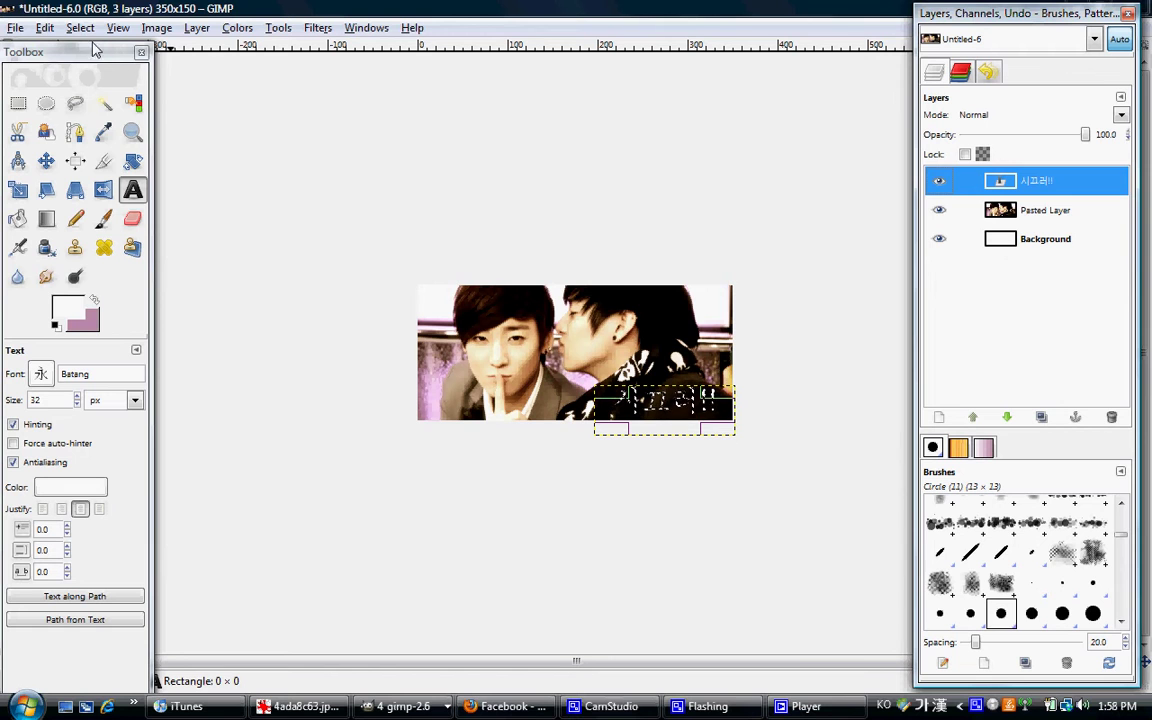
left_click(45, 28)
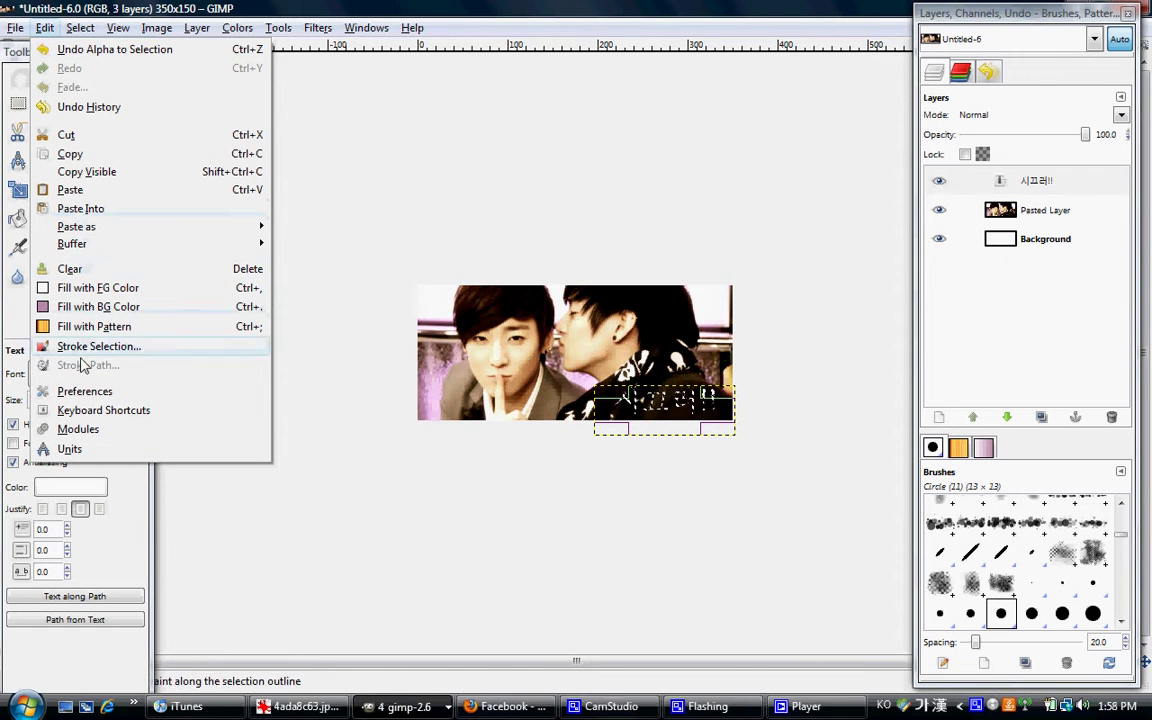
mouse_move(77, 30)
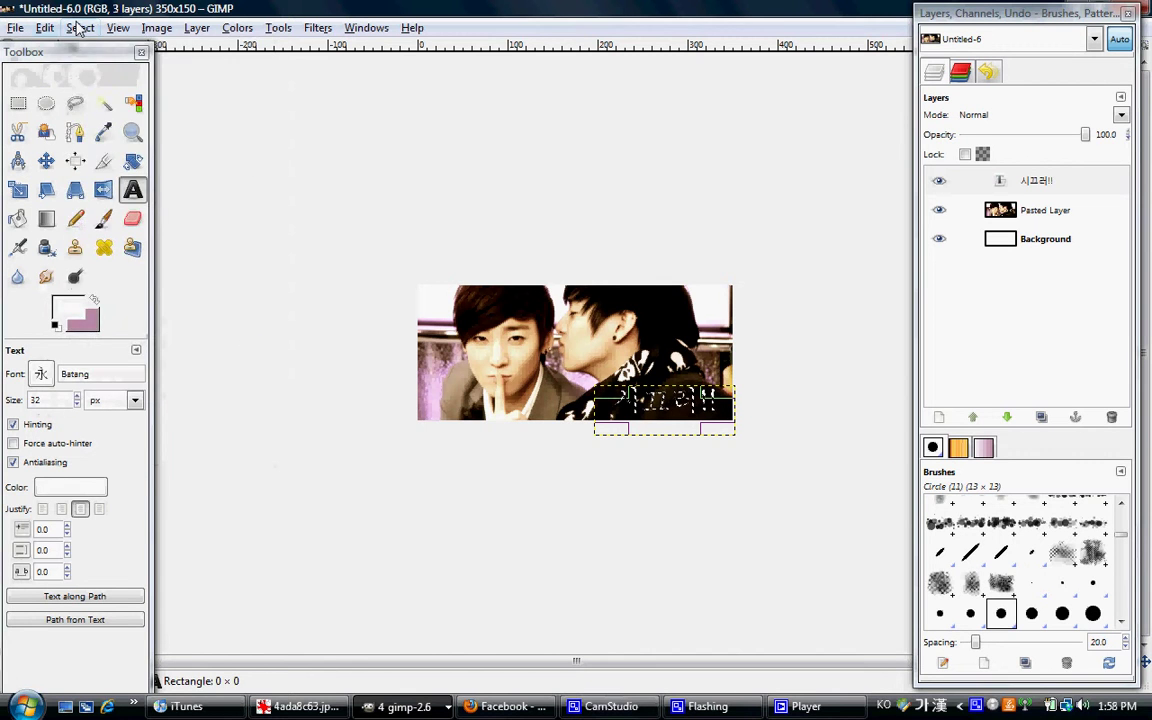
left_click(100, 262)
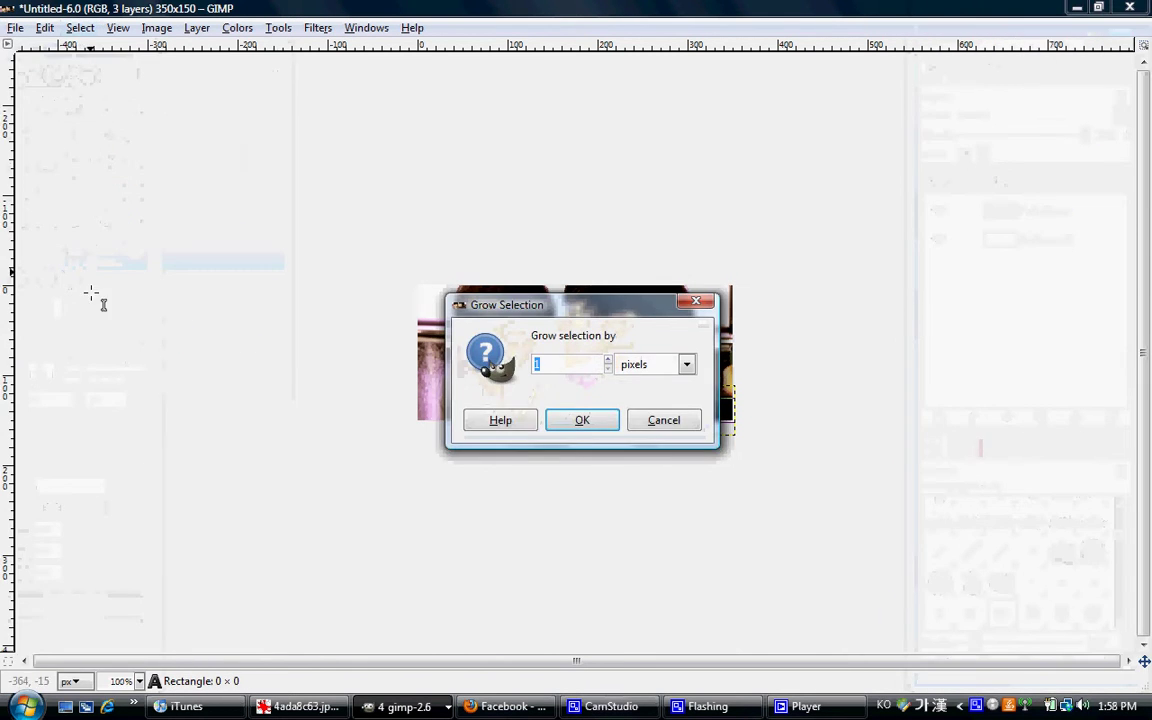
key("Return")
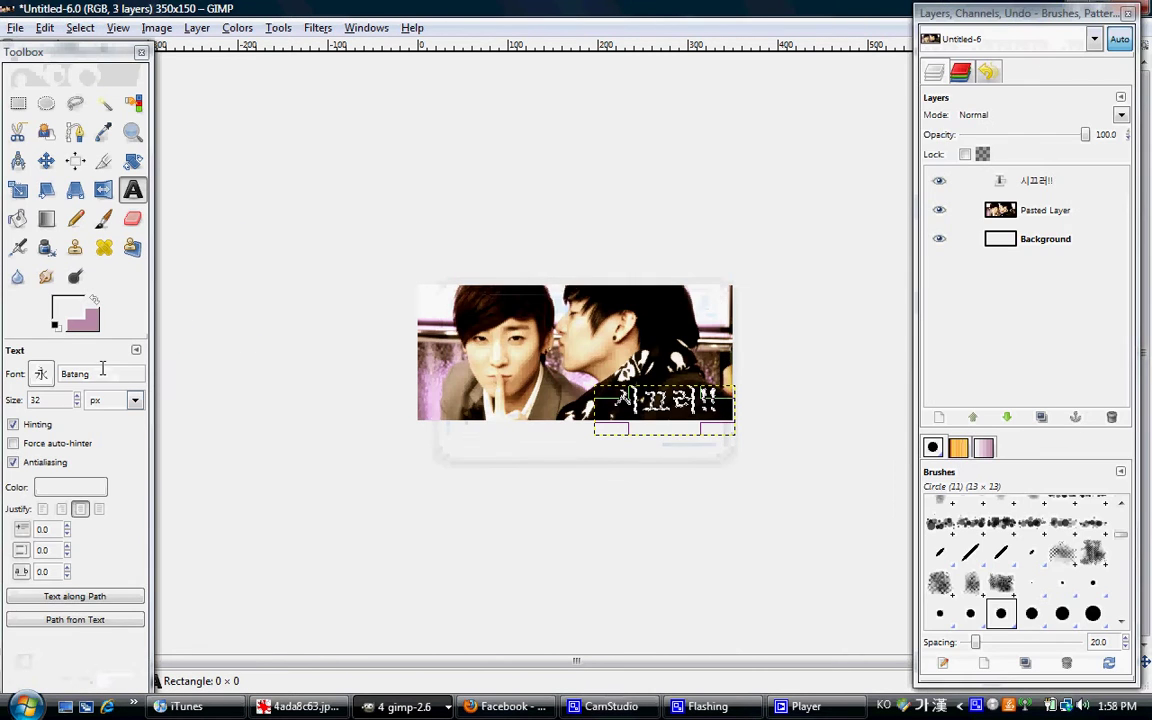
Add a 350 × 150 px transparent layer named glow above the caption layer, switching the keyboard back to English entry
left_click(196, 27)
left_click(190, 48)
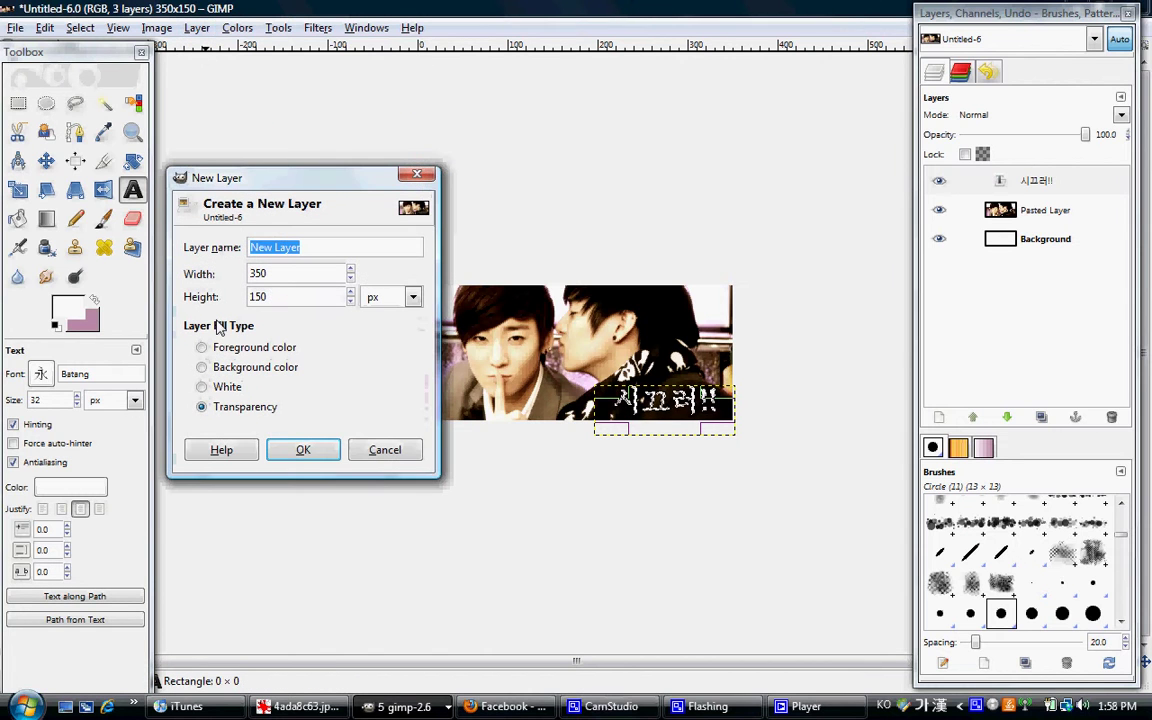
type("시끄")
key("BackSpace")
key("BackSpace")
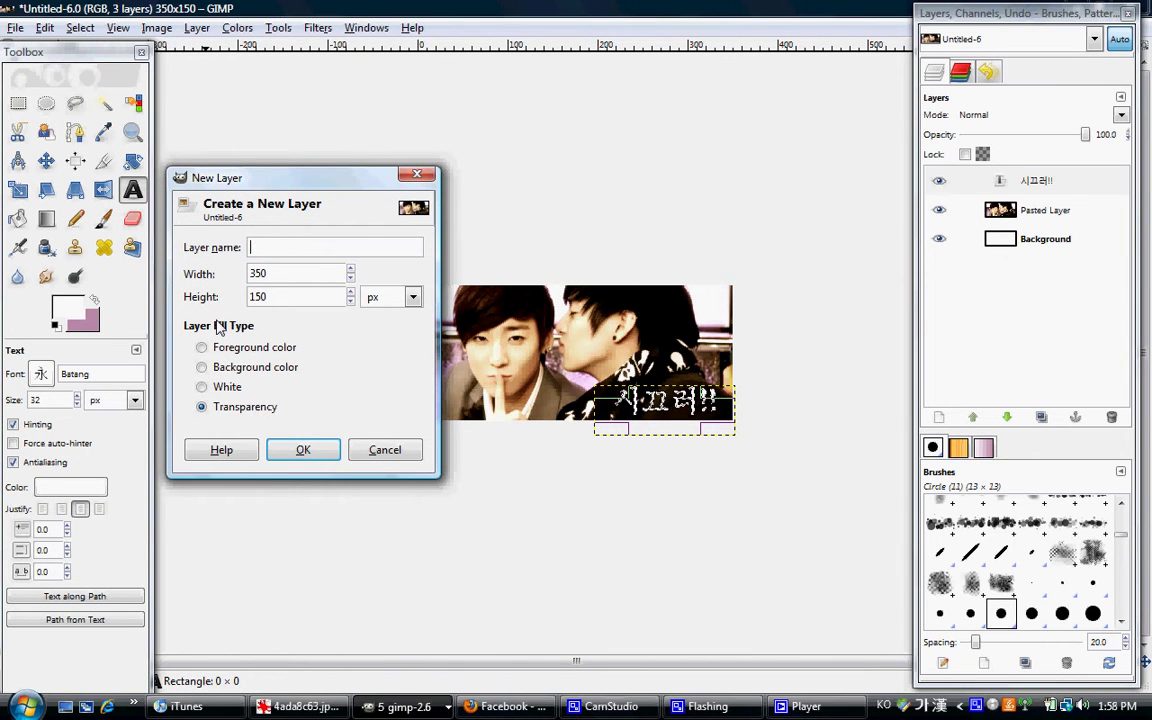
key("Hangul")
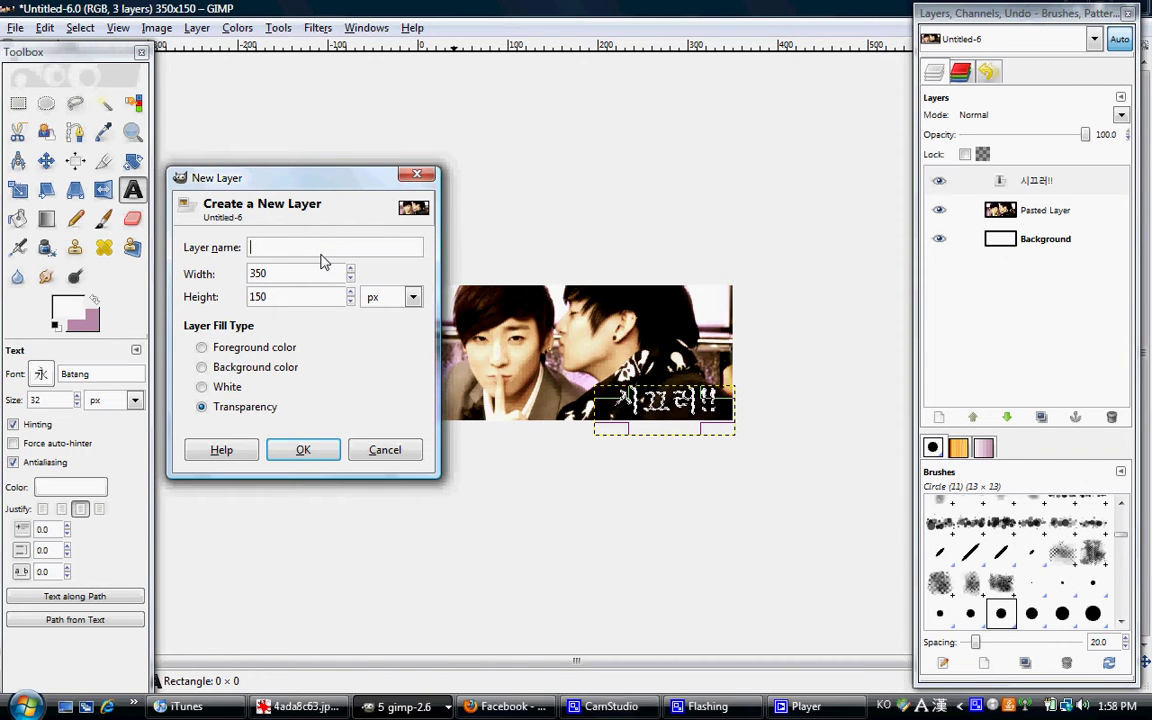
type("glow")
key("Return")
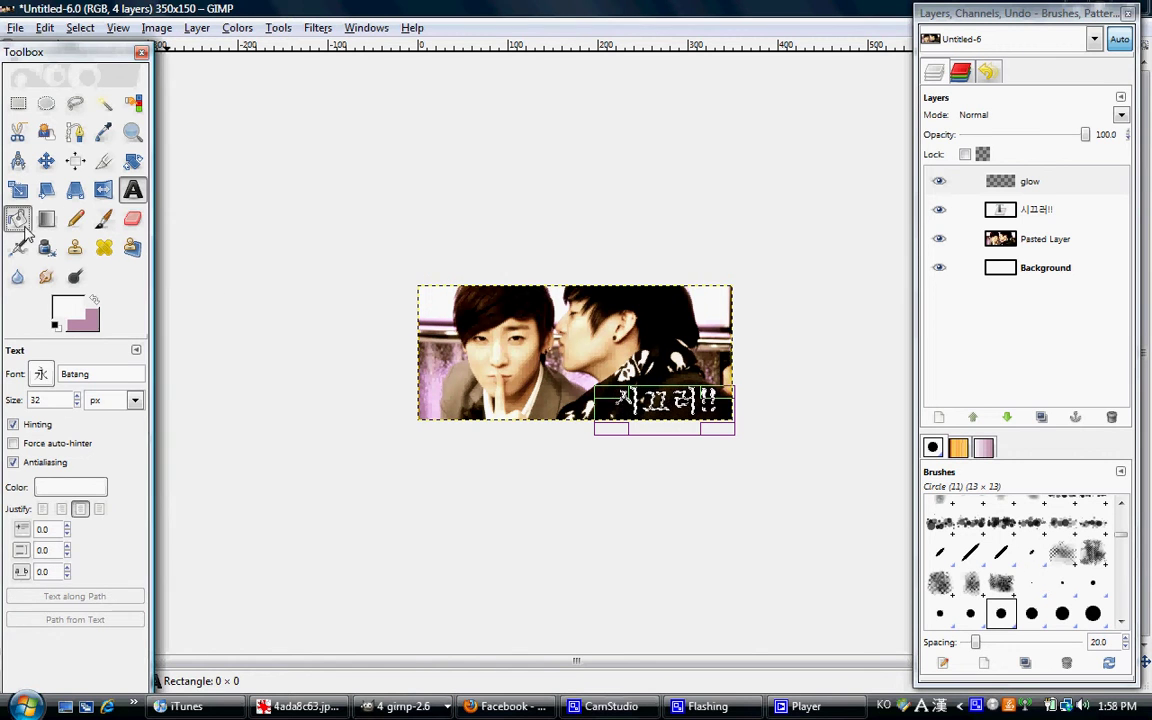
Fill the grown caption selection on the glow layer with the mauve colour, made the foreground by swapping colours, using Bucket Fill
left_click(17, 218)
left_click(93, 300)
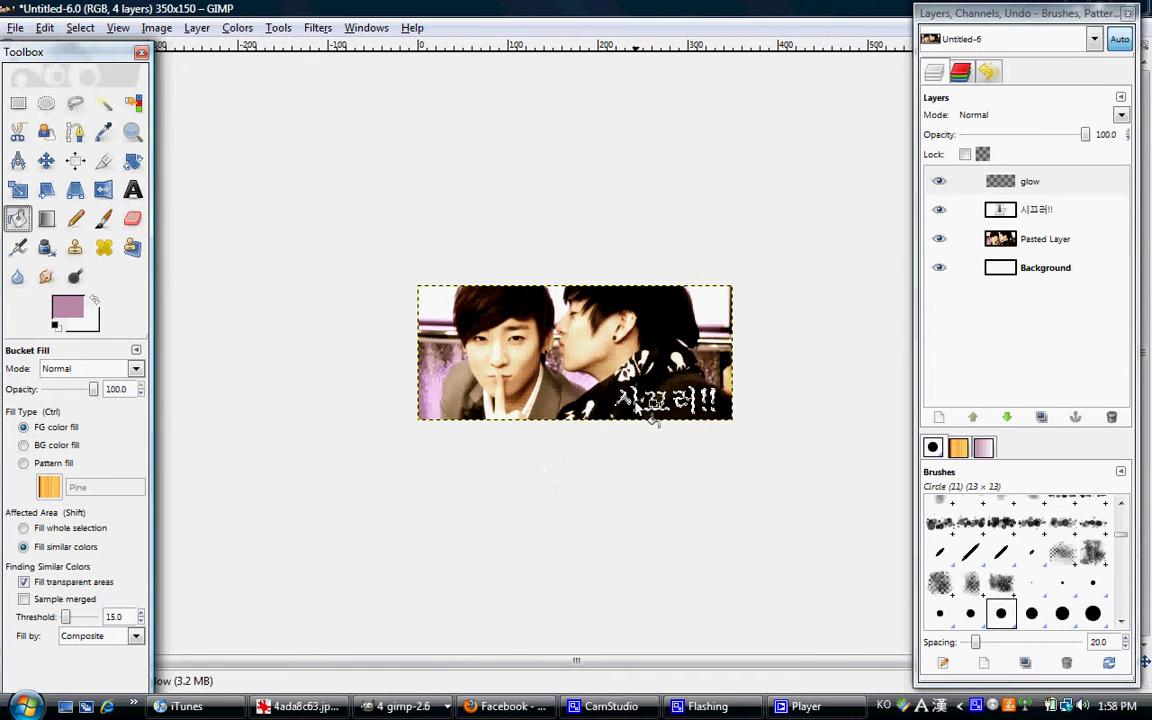
left_click_drag(995, 181, 1010, 218)
left_click(1005, 209)
left_click(1057, 183)
Clear the selection around the caption with Select None
left_click(18, 103)
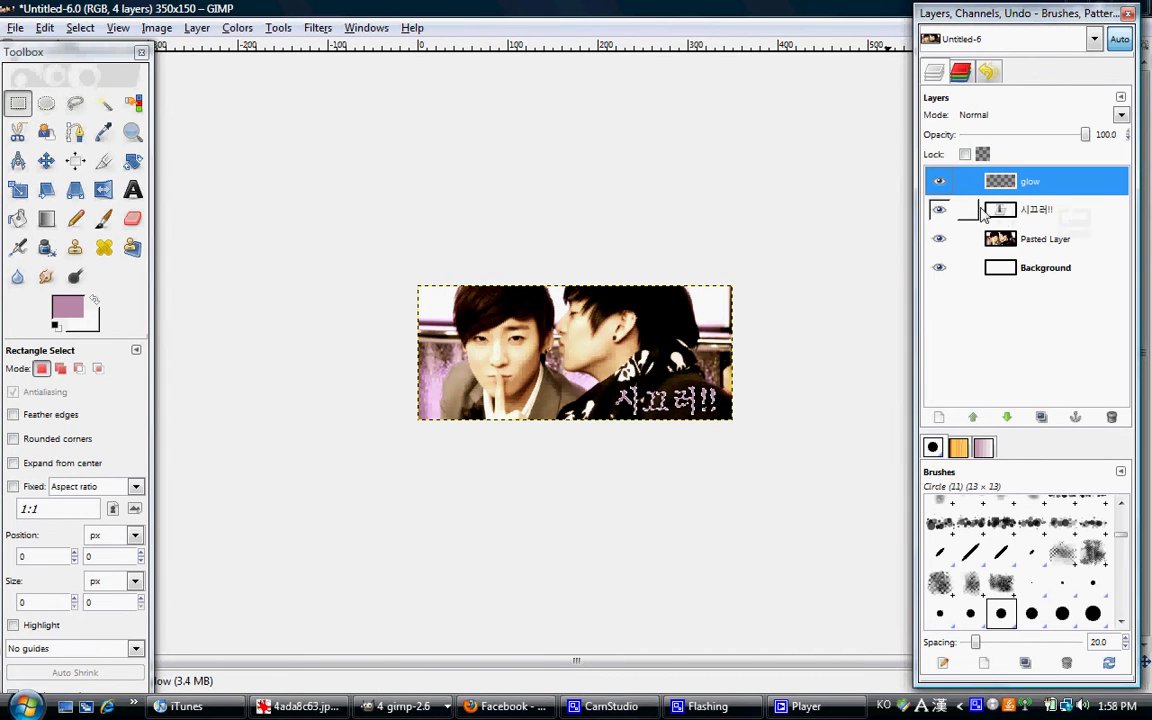
left_click(80, 28)
left_click(100, 71)
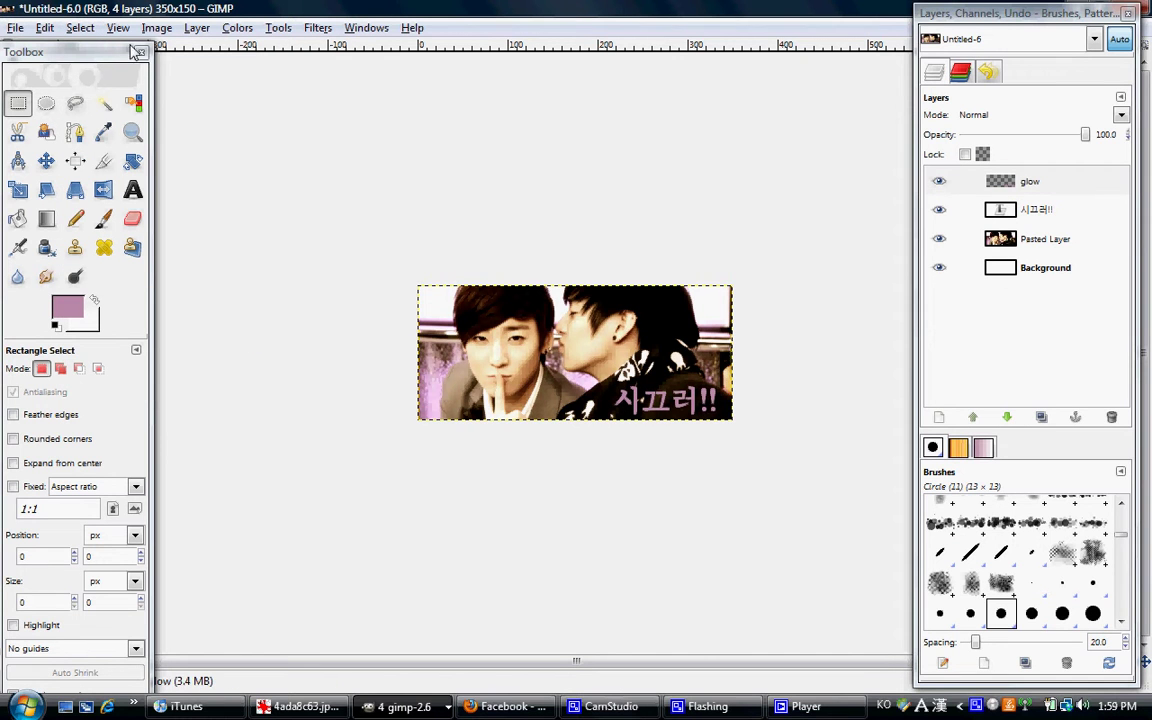
Try to reorder the layers so the 시끄러!! text layer sits above the glow layer
mouse_move(998, 190)
left_mouse_down()
mouse_move(1016, 237)
mouse_move(1000, 185)
left_mouse_up()
left_click(934, 73)
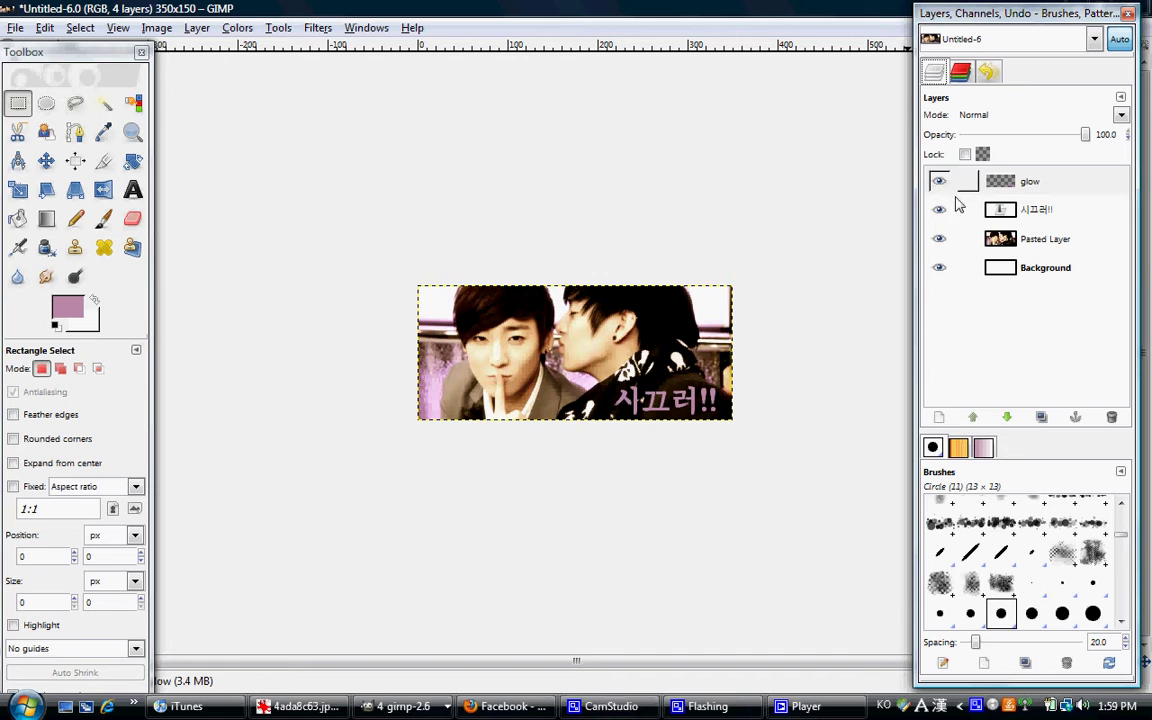
left_click_drag(1000, 210, 996, 262)
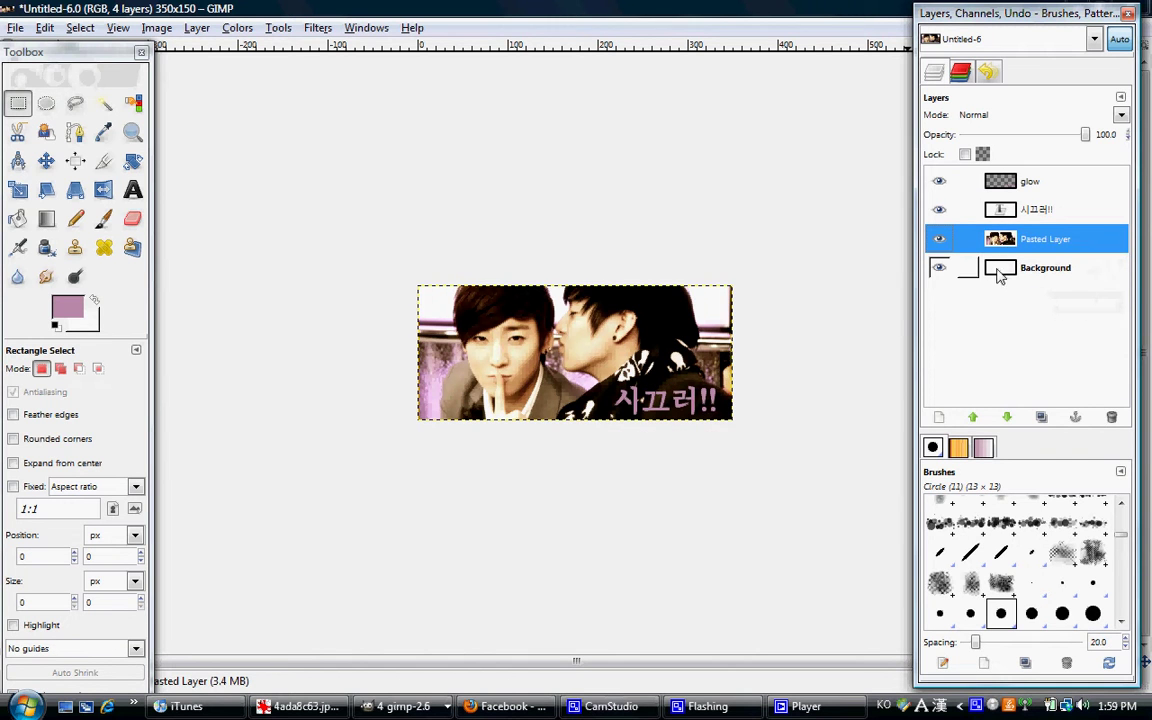
left_click(998, 212)
right_click(998, 214)
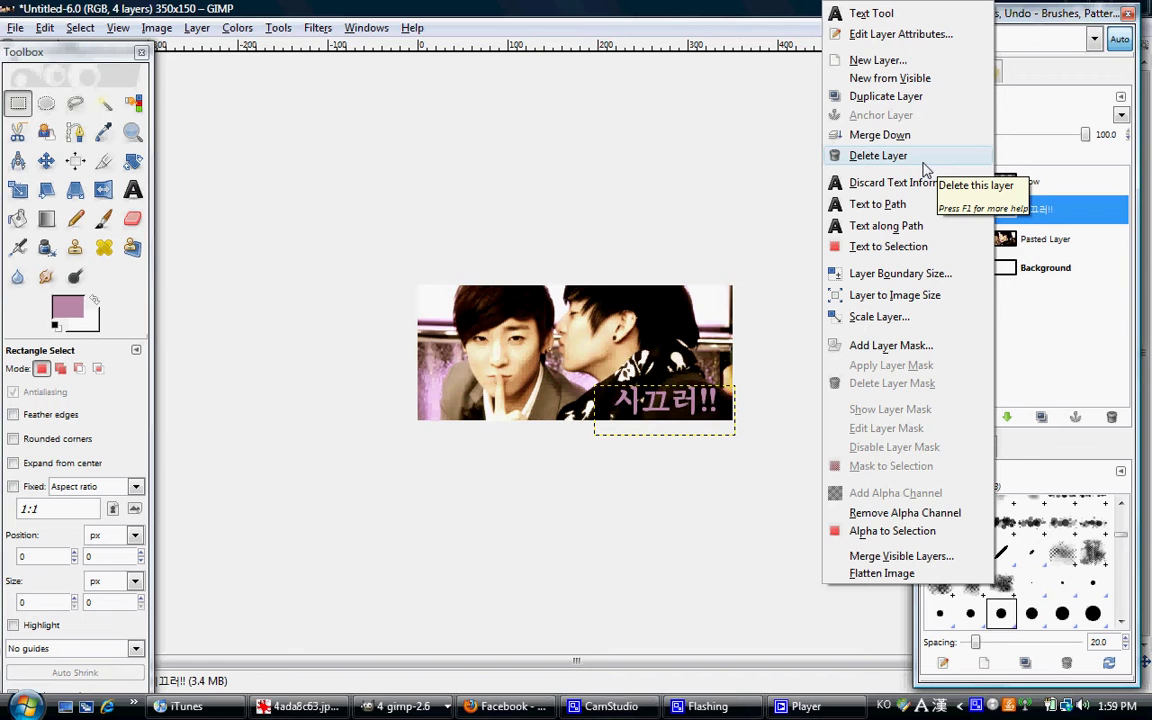
left_click(1030, 209)
left_click_drag(1030, 209, 995, 180)
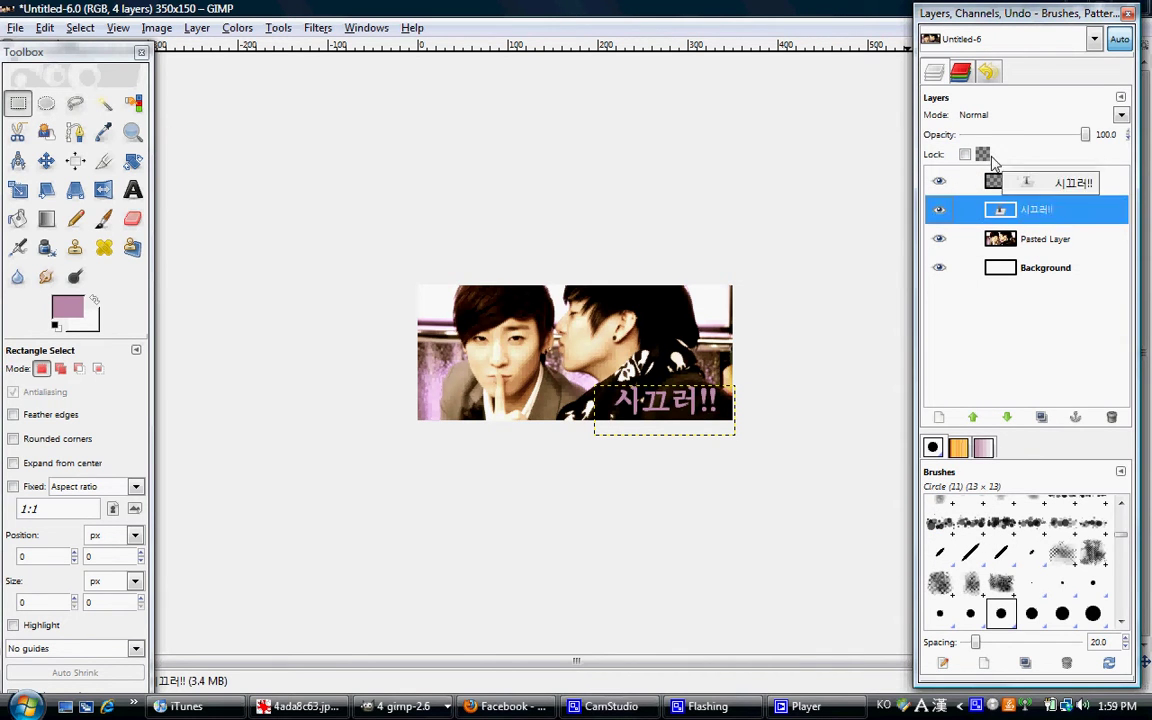
left_click(995, 180)
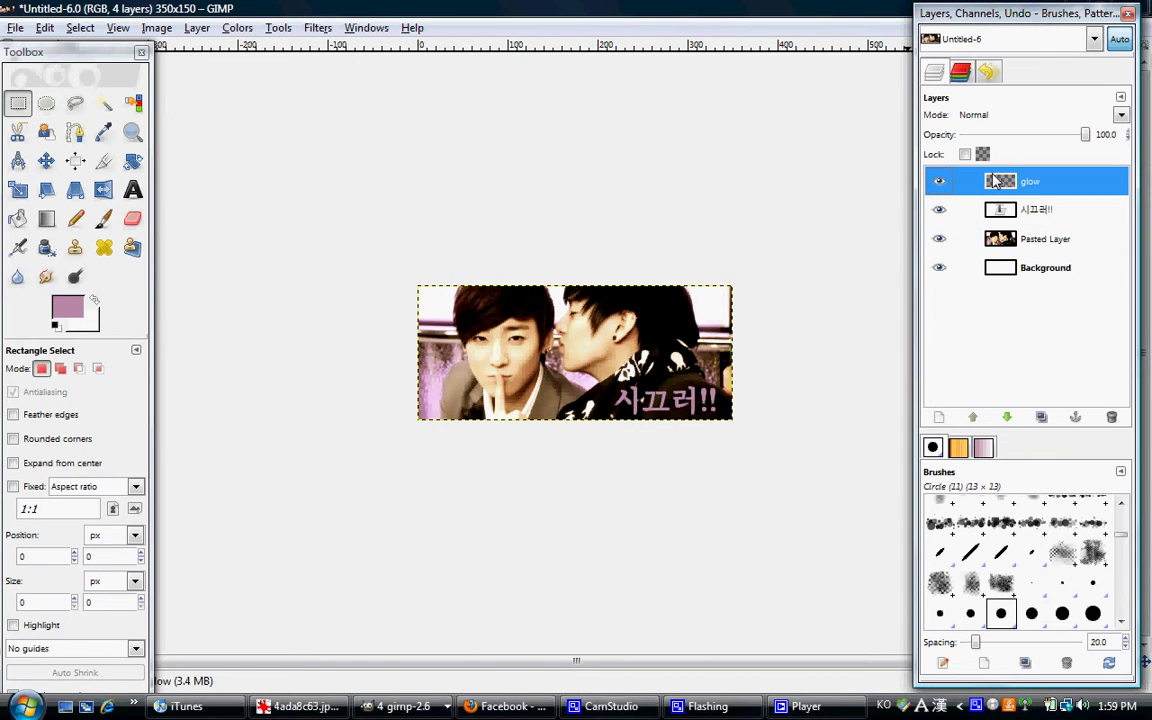
left_click_drag(995, 181, 694, 338)
Check the undo history for the recent edits and return to the layer list
left_click(960, 72)
left_click(986, 73)
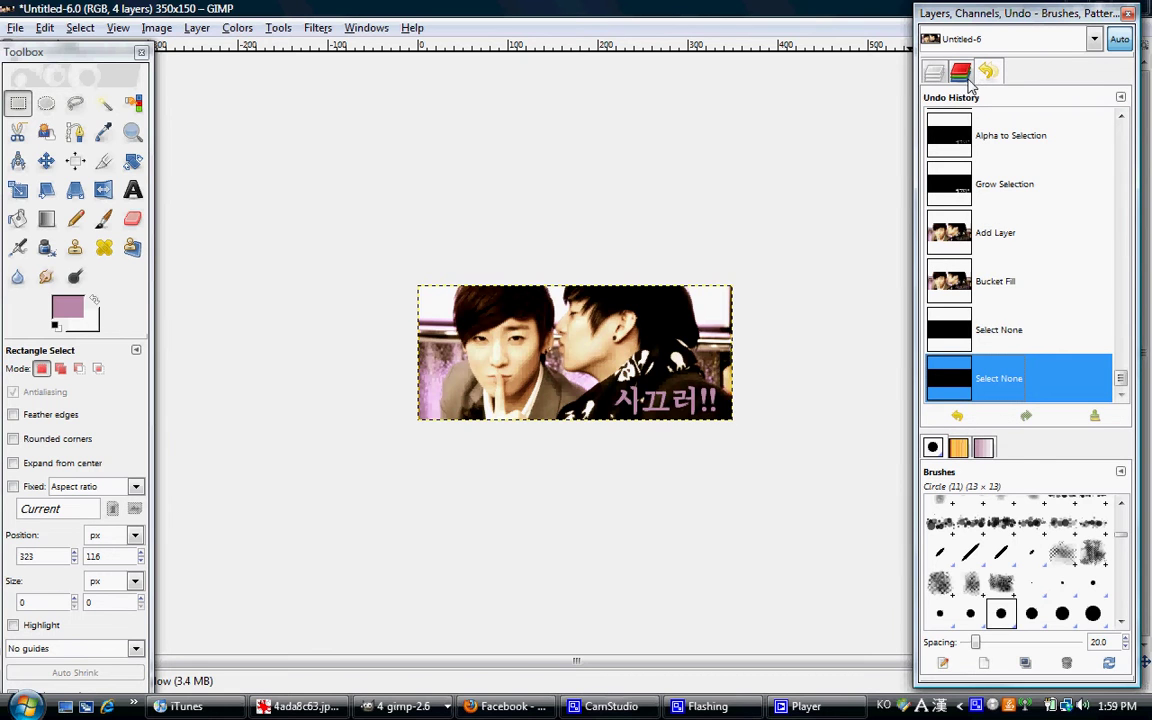
left_click(935, 73)
Toggle the visibility of the glow layer and the Pasted Layer to compare the caption with and without them
left_click_drag(990, 190, 962, 186)
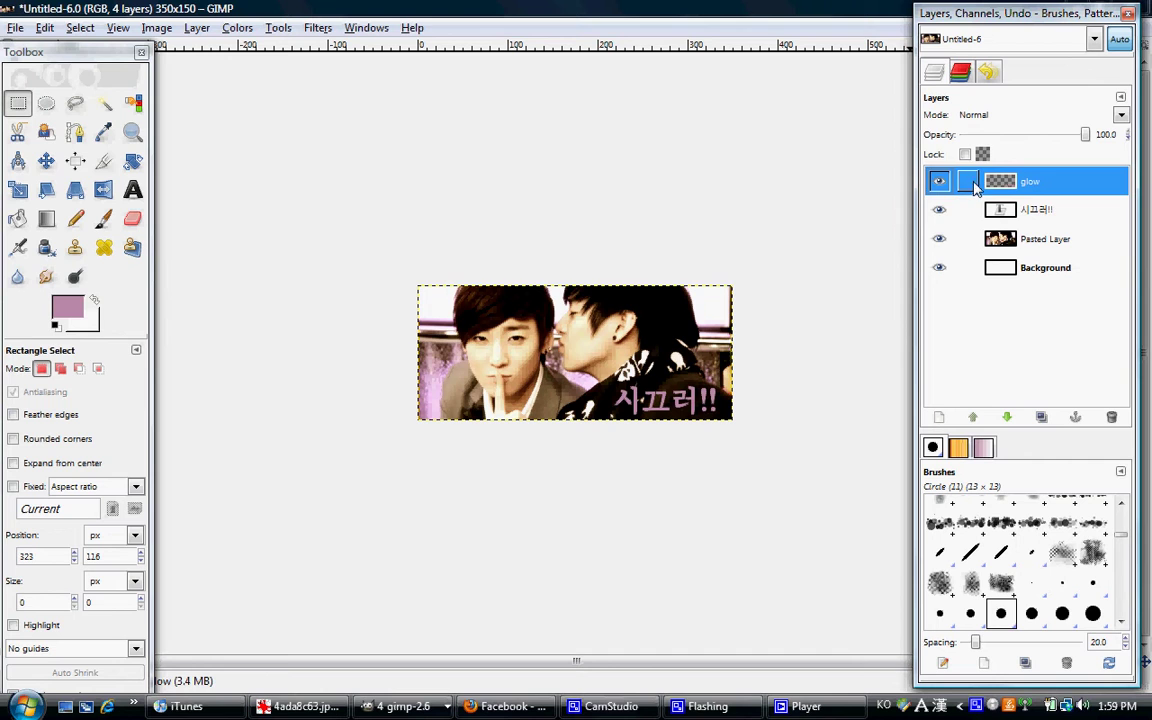
left_click(939, 184)
left_click(939, 183)
left_click(939, 183)
left_click(939, 183)
left_click(939, 183)
left_click(939, 183)
left_click(939, 239)
left_click(939, 240)
mouse_move(1048, 195)
left_mouse_down()
mouse_move(1052, 237)
mouse_move(1050, 200)
left_mouse_up()
left_click(196, 28)
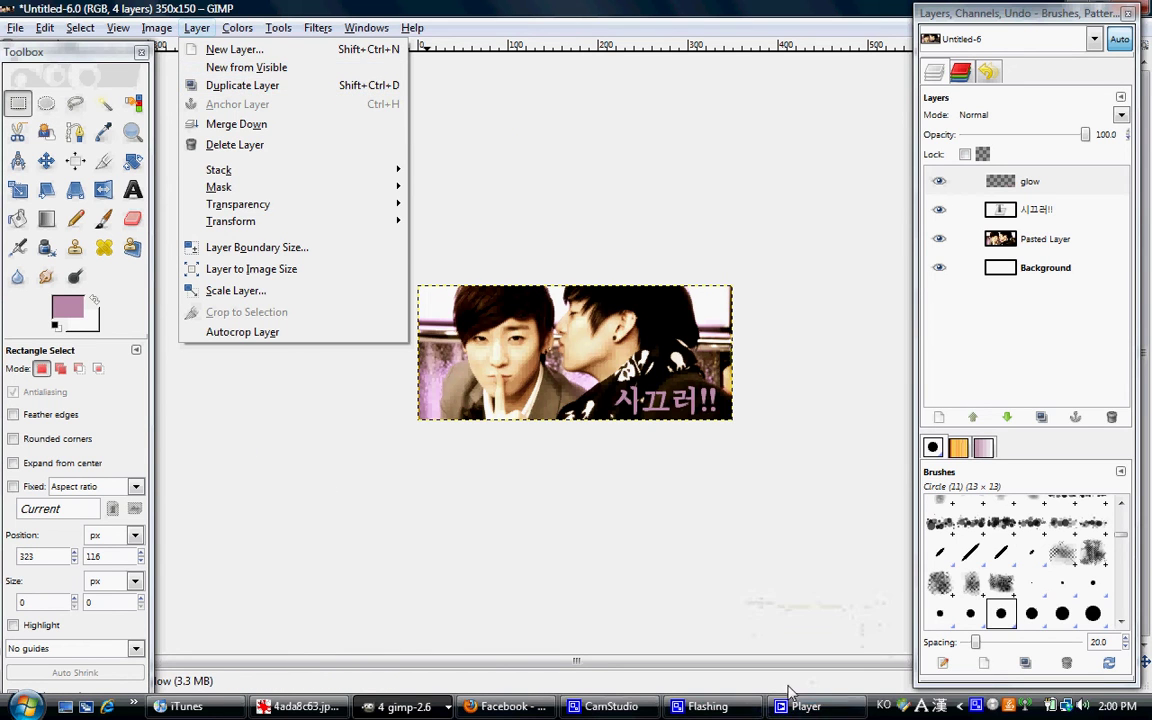
mouse_move(805, 706)
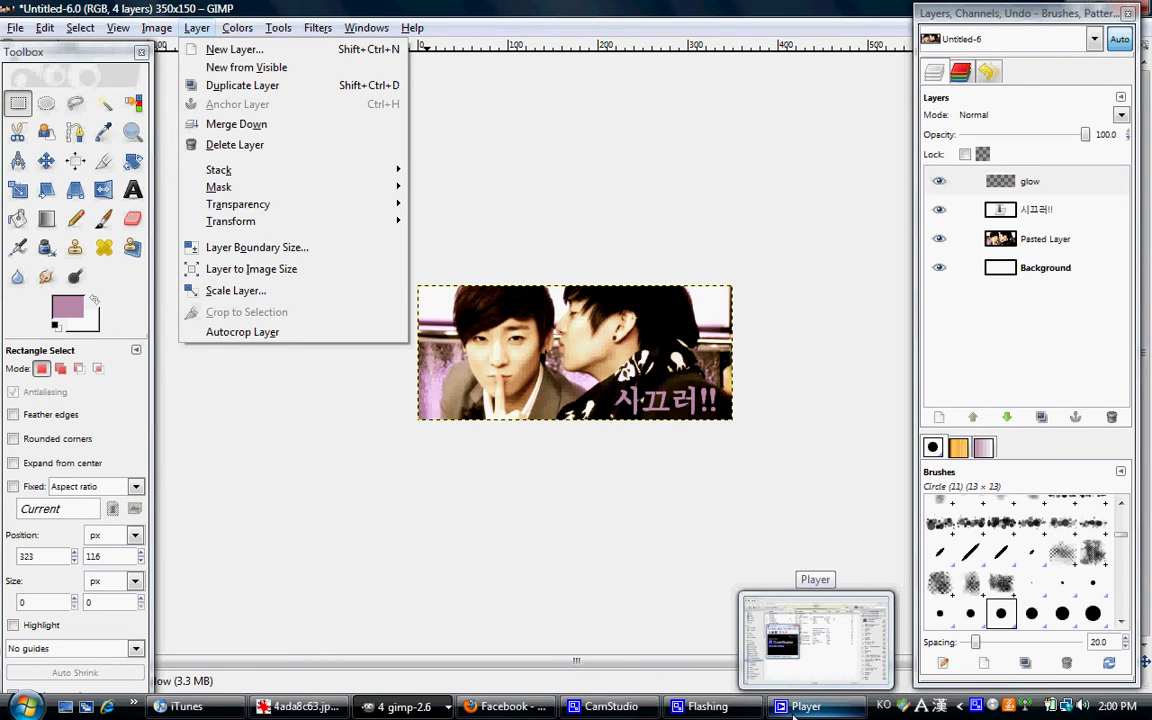
left_click(792, 705)
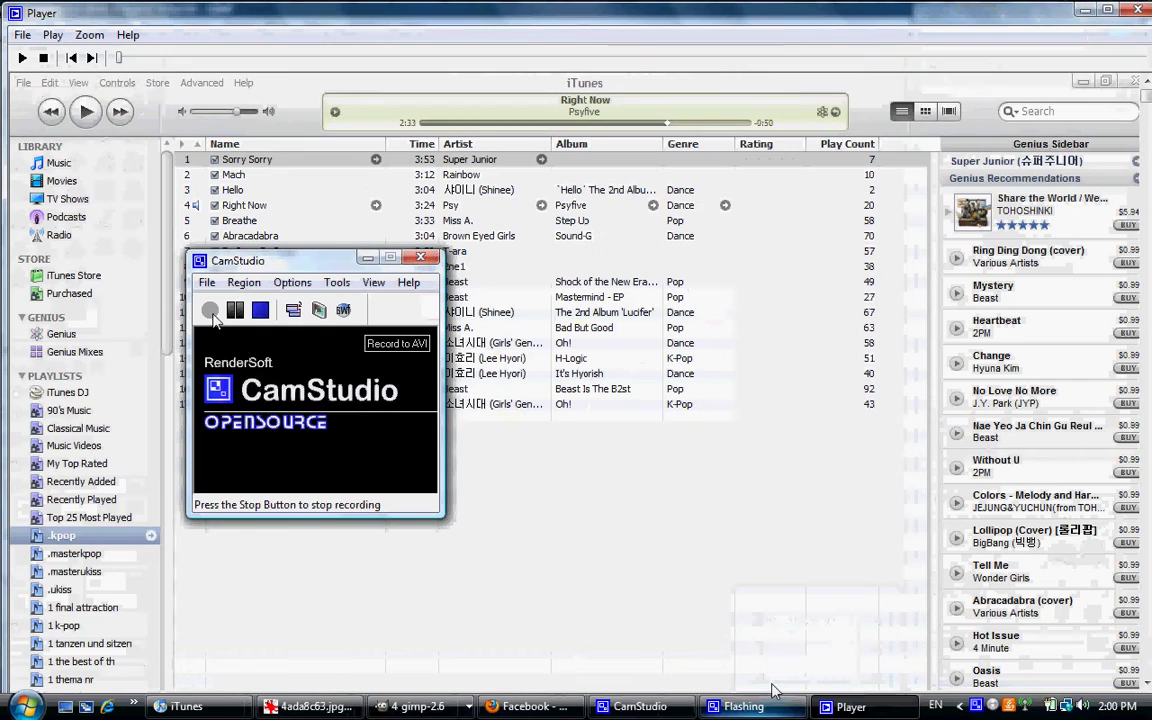